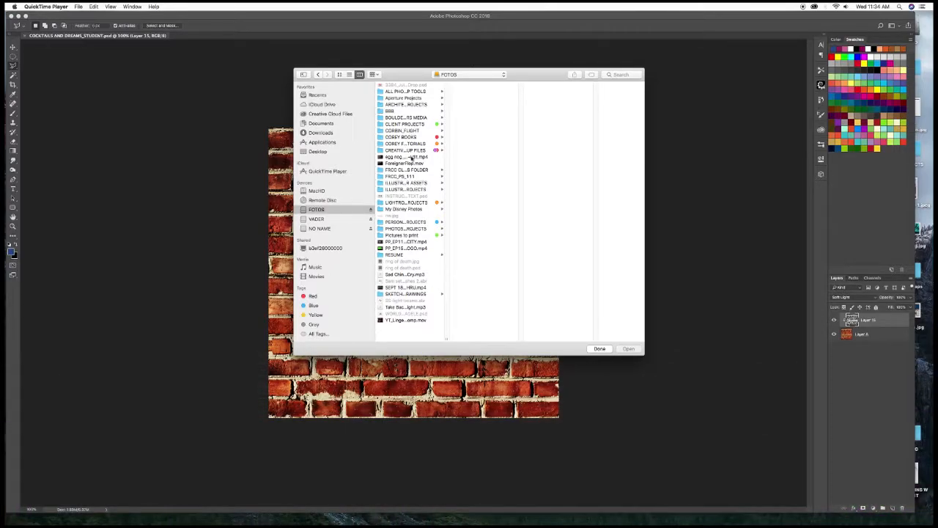
pyautogui.click(409, 170)
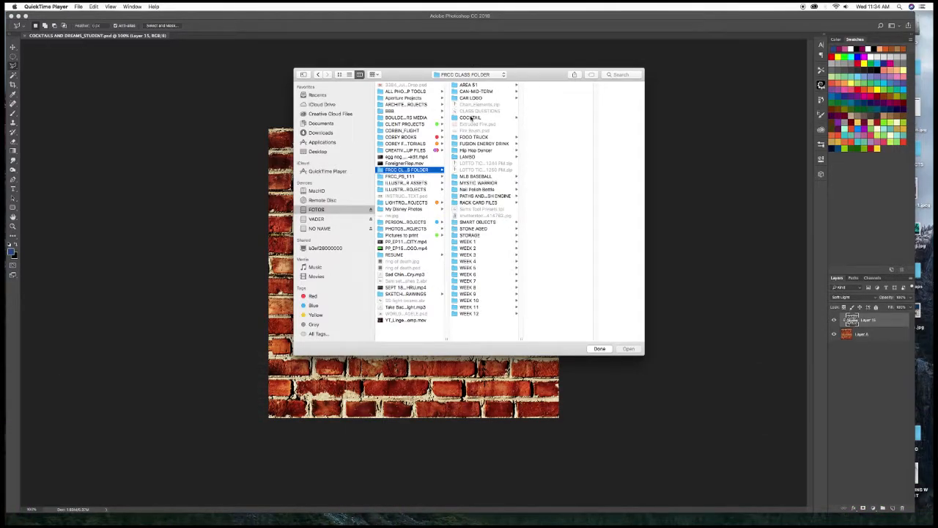
pyautogui.click(472, 118)
pyautogui.click(599, 349)
# Open the finished example file COCKTAILS AND DREAMS_STUDENT_a.psd from the COCKTAIL folder
pyautogui.press('super+o')
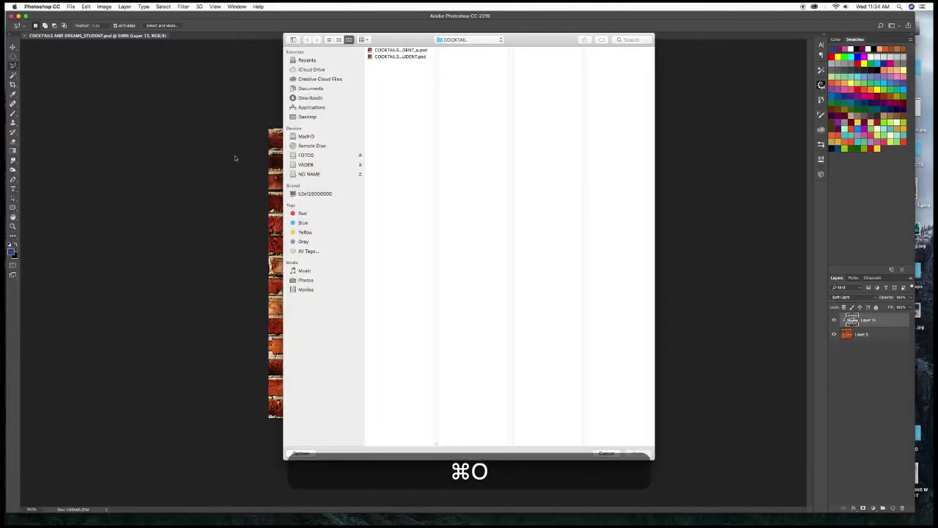
pyautogui.click(394, 49)
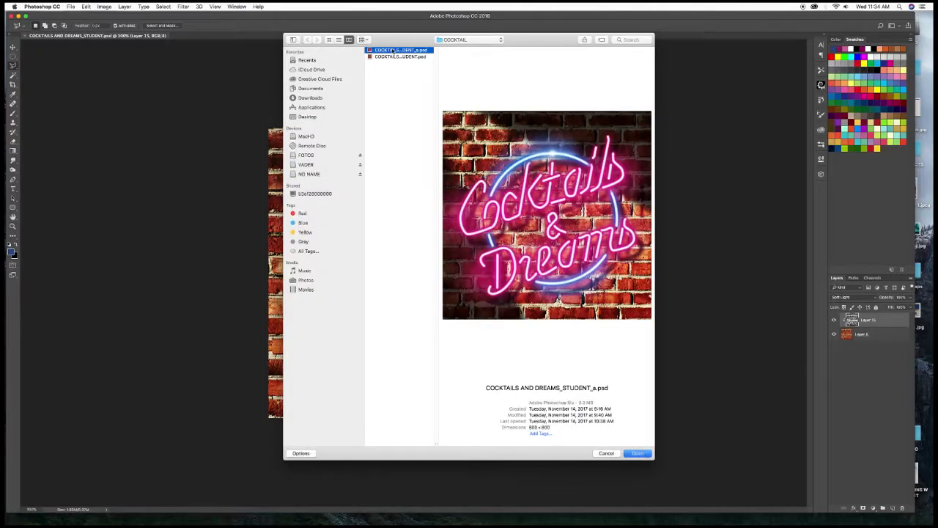
pyautogui.doubleClick(394, 50)
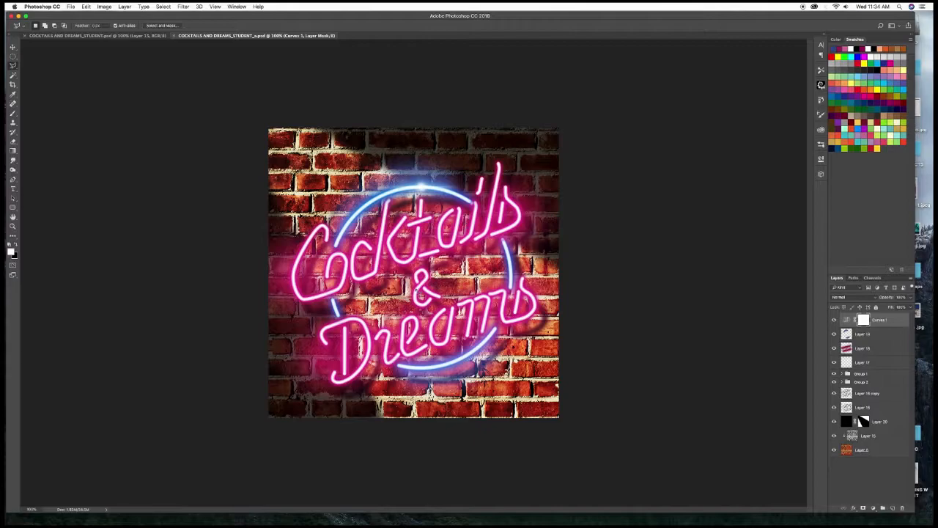
# Undock both documents into separate windows and hide the brick wall layer in COCKTAILS AND DREAMS_STUDENT.psd
pyautogui.moveTo(200, 36); pyautogui.dragTo(210, 59)
pyautogui.click(203, 56)
pyautogui.moveTo(125, 35); pyautogui.dragTo(156, 54)
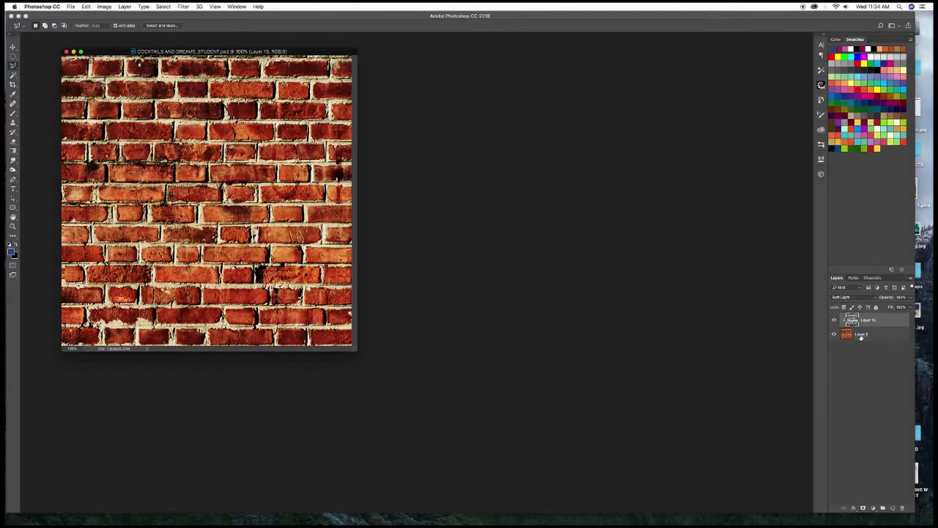
pyautogui.click(833, 335)
pyautogui.moveTo(274, 48); pyautogui.dragTo(519, 129)
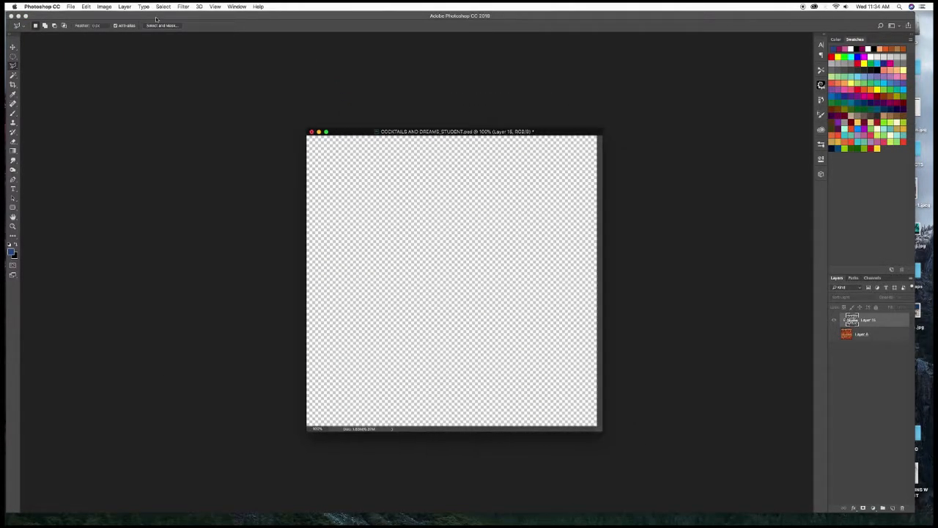
# Examine the saved lettering path and circle path on the empty canvas
pyautogui.click(854, 279)
pyautogui.click(858, 291)
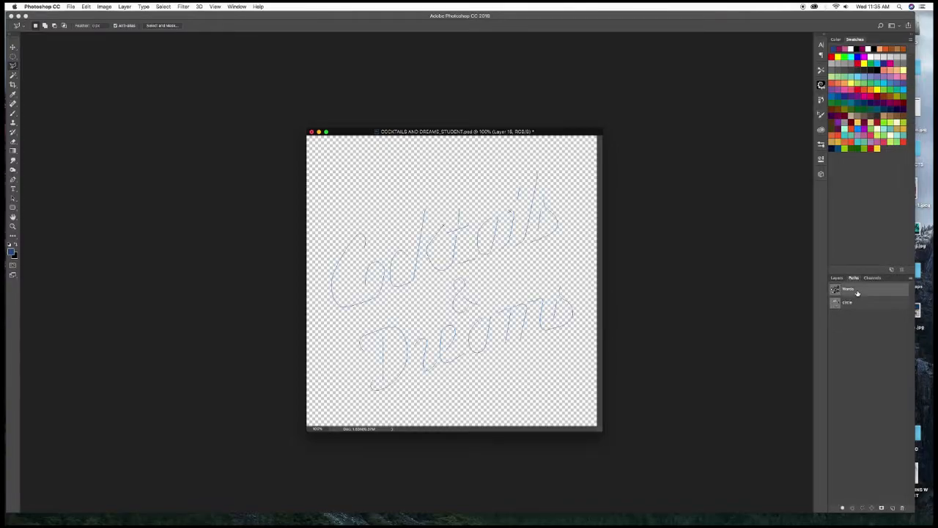
pyautogui.click(859, 304)
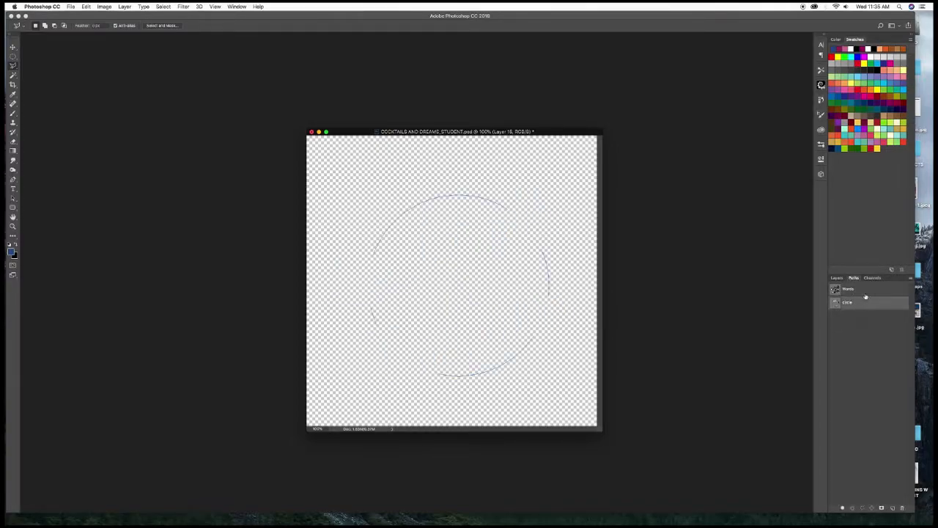
pyautogui.click(849, 290)
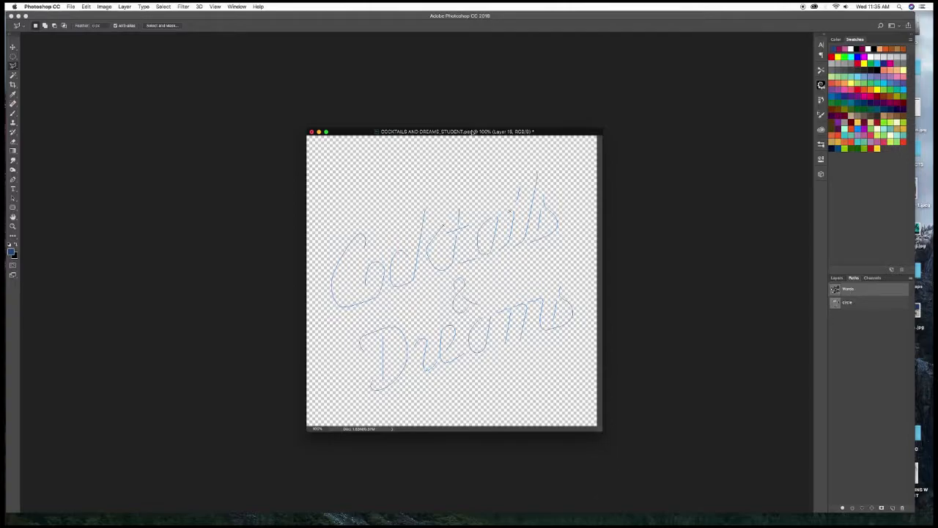
pyautogui.moveTo(472, 132); pyautogui.dragTo(445, 124)
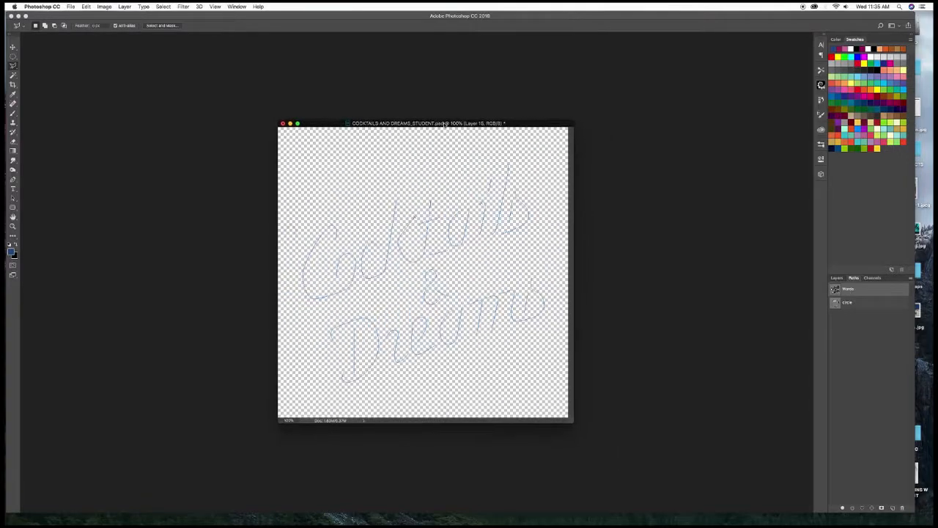
# Add a new layer, reset the colours to default black and white, and fill the layer with white
pyautogui.click(837, 278)
pyautogui.click(892, 506)
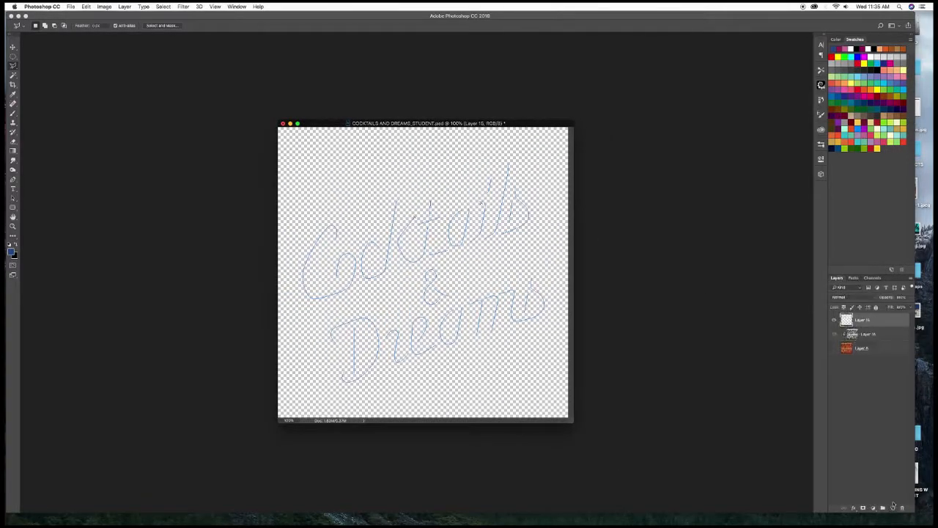
pyautogui.press('d')
pyautogui.press('super+BackSpace')
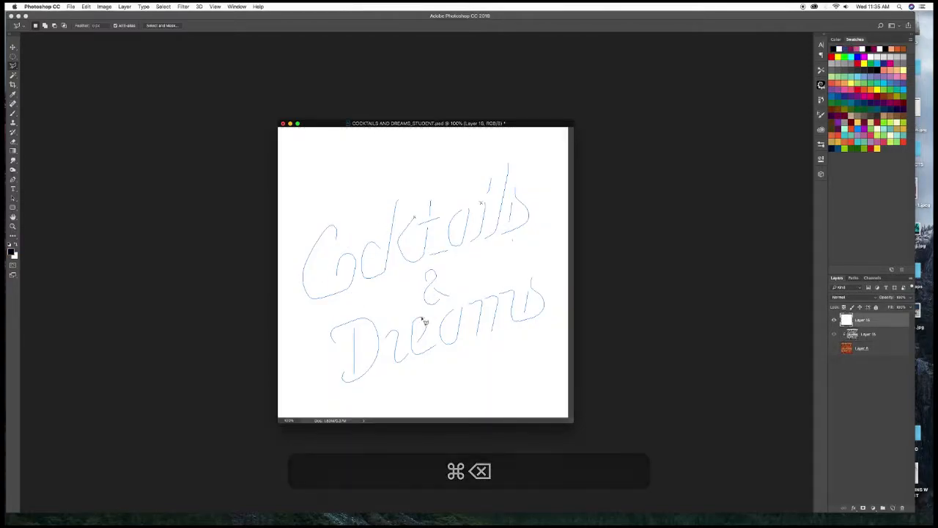
# Select the circle path and add a new layer named CIRCLE above the white layer
pyautogui.click(854, 278)
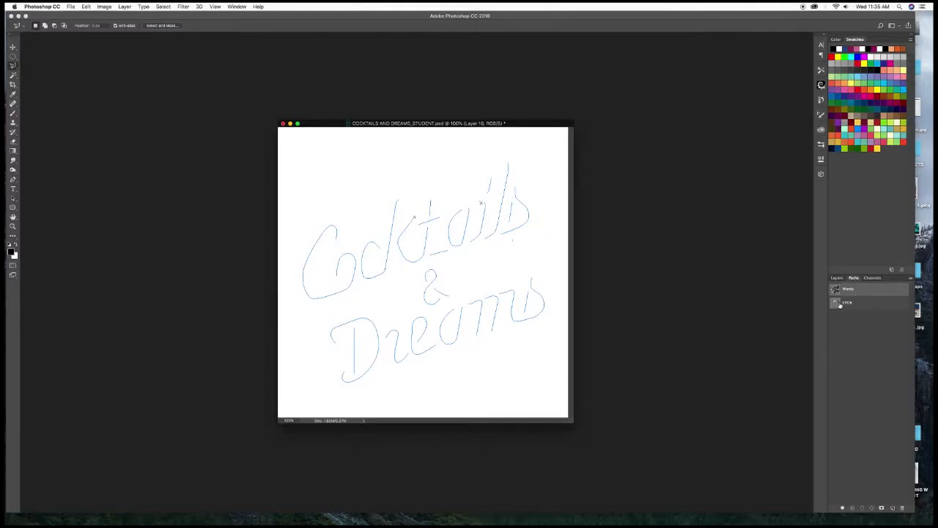
pyautogui.click(850, 302)
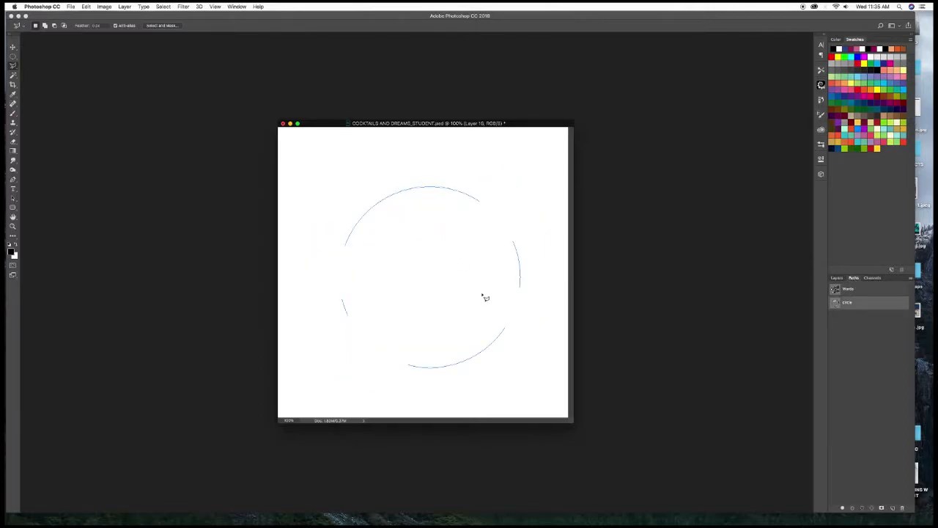
pyautogui.click(839, 279)
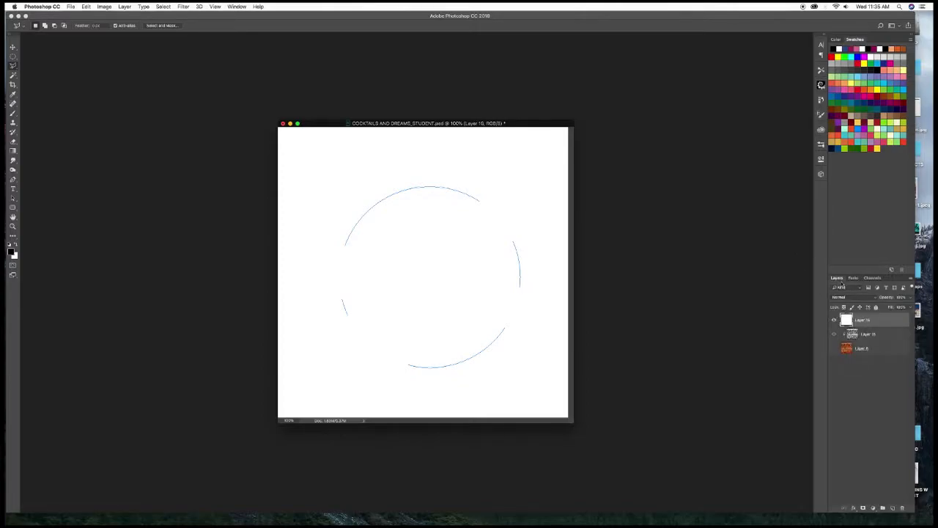
pyautogui.click(893, 507)
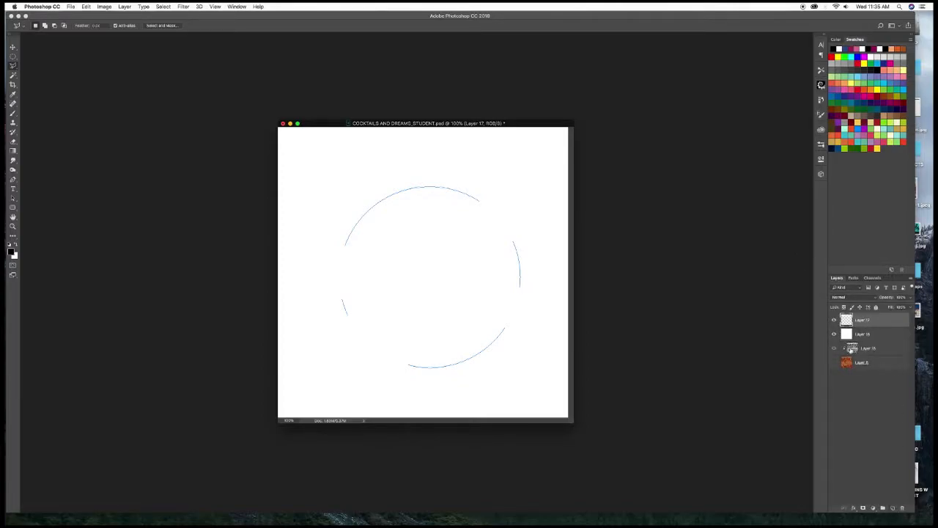
pyautogui.doubleClick(863, 320)
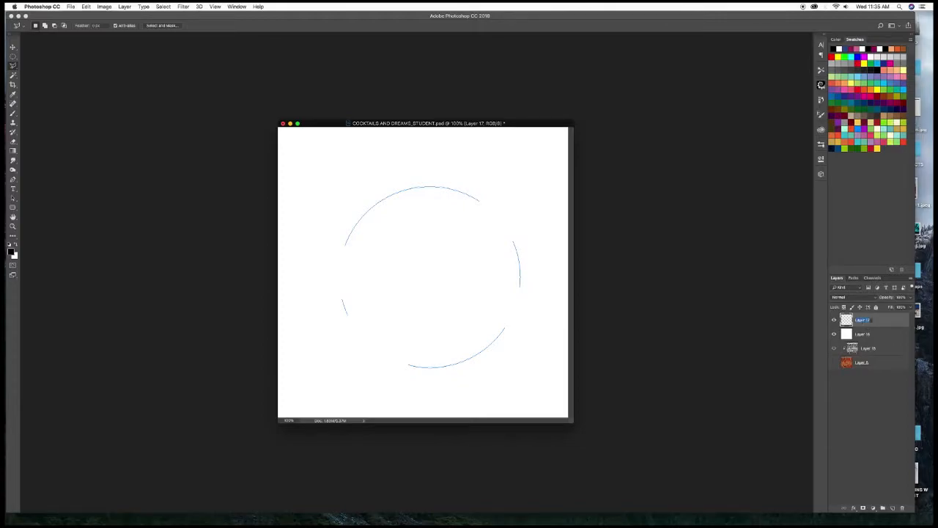
pyautogui.write('CIRCLE')
pyautogui.press('Return')
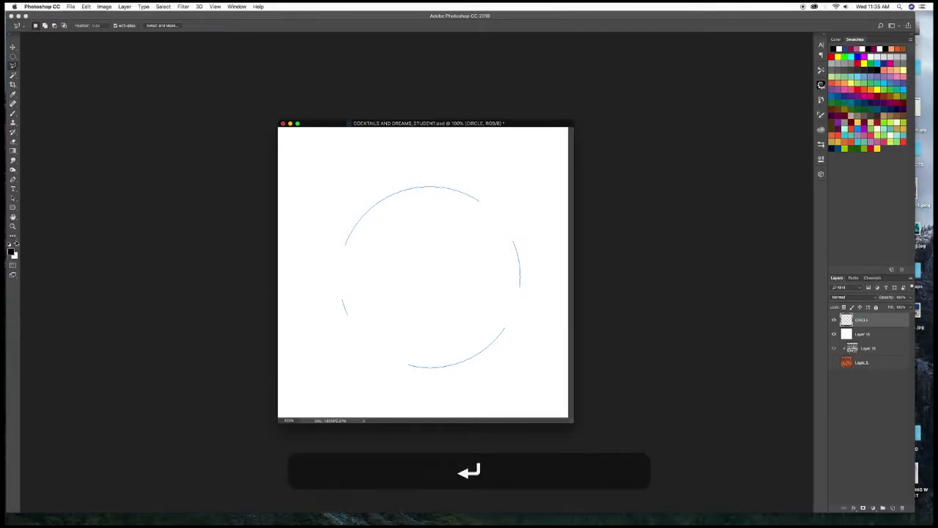
# Make white the foreground colour and set up a Hard Round brush with a size of 10 px
pyautogui.press('x')
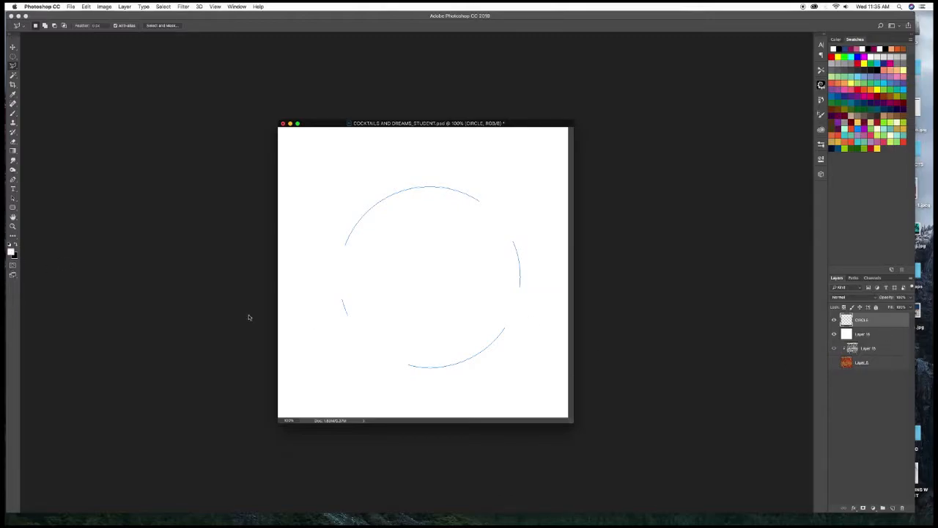
pyautogui.press('b')
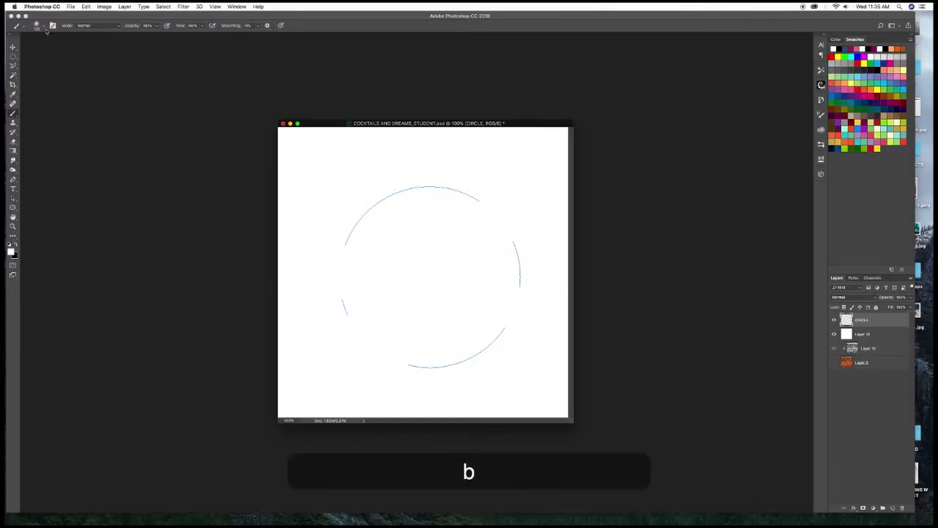
pyautogui.click(44, 28)
pyautogui.click(132, 100)
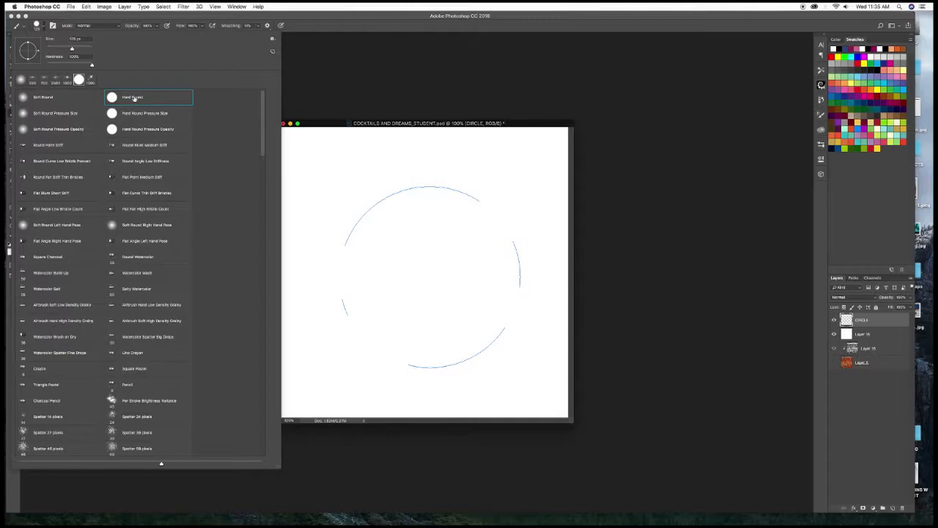
pyautogui.click(74, 38)
pyautogui.write('10')
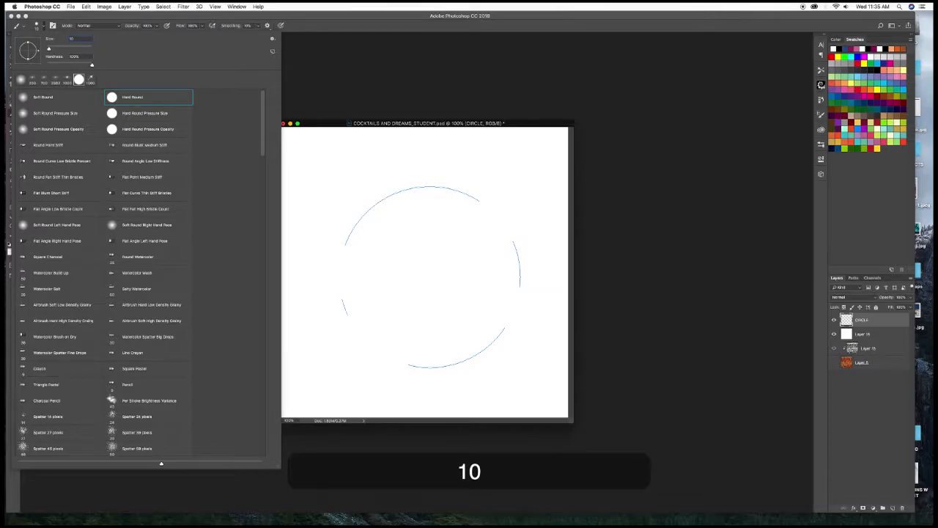
pyautogui.press('Return')
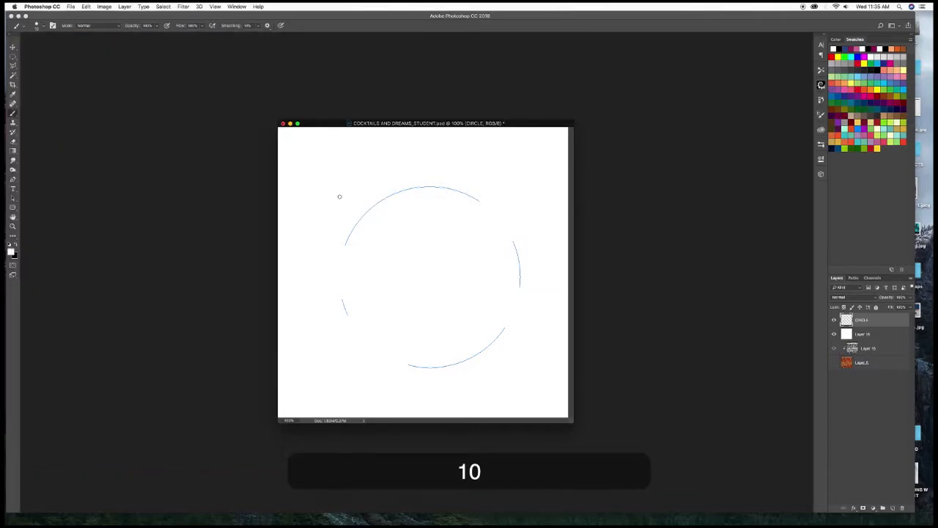
pyautogui.press('super+z')
pyautogui.press('x')
pyautogui.moveTo(336, 183); pyautogui.dragTo(493, 153)
pyautogui.press('super+z')
pyautogui.press('super+z')
pyautogui.press('x')
# Delete the white-filled layer and stroke the circle path on the CIRCLE layer with the white Brush
pyautogui.moveTo(869, 335); pyautogui.dragTo(903, 509)
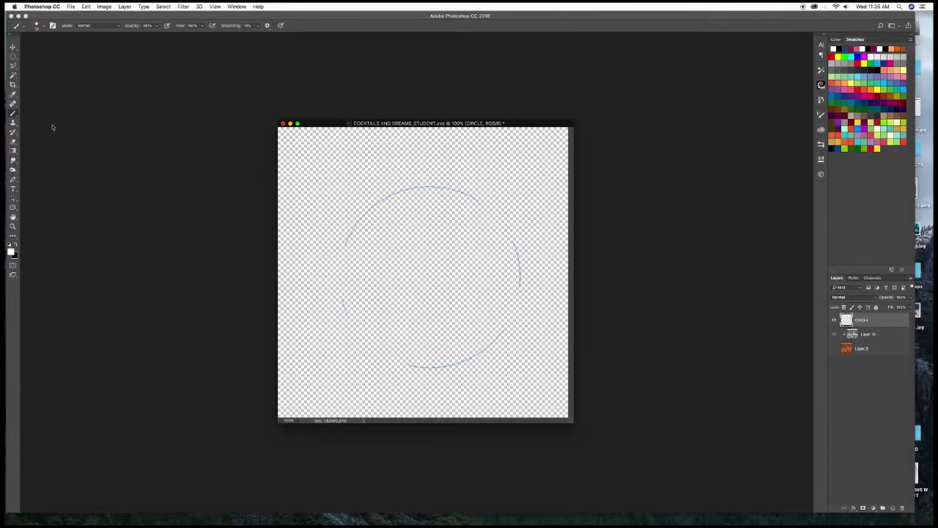
pyautogui.click(853, 278)
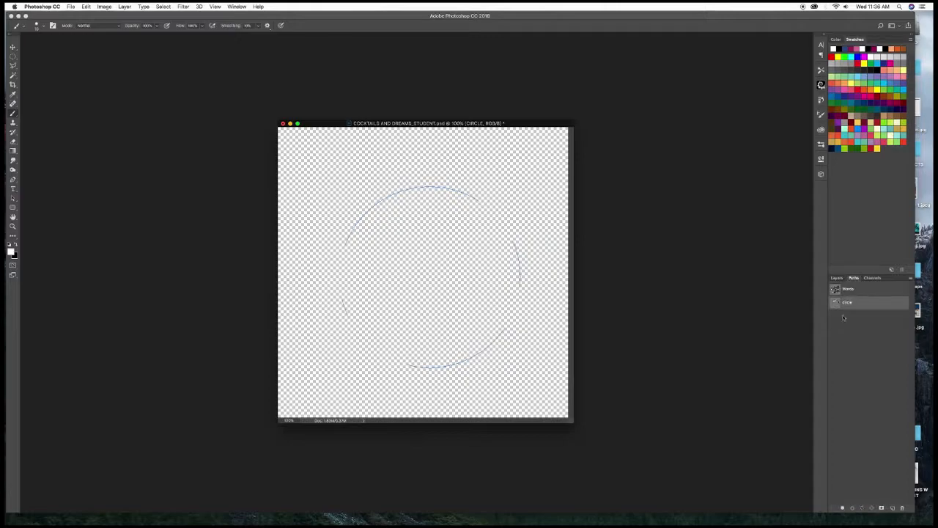
pyautogui.rightClick(870, 305)
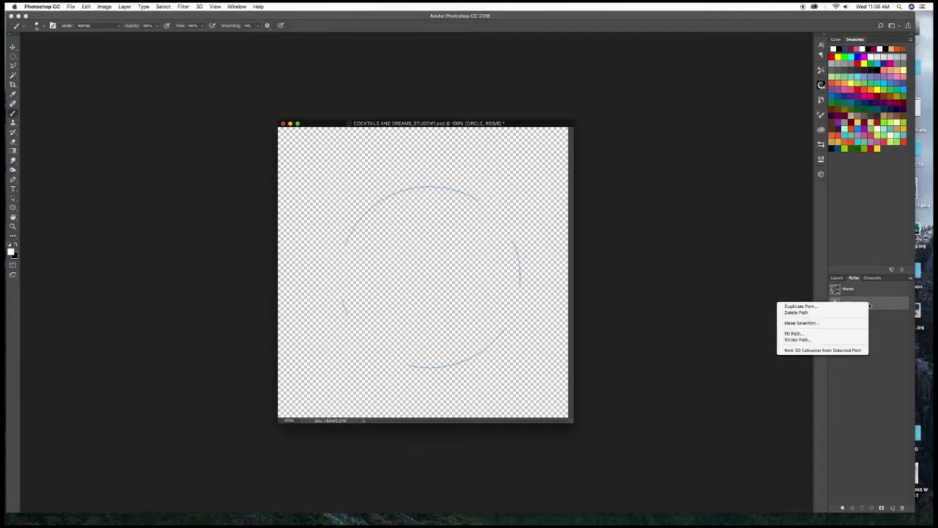
pyautogui.click(822, 341)
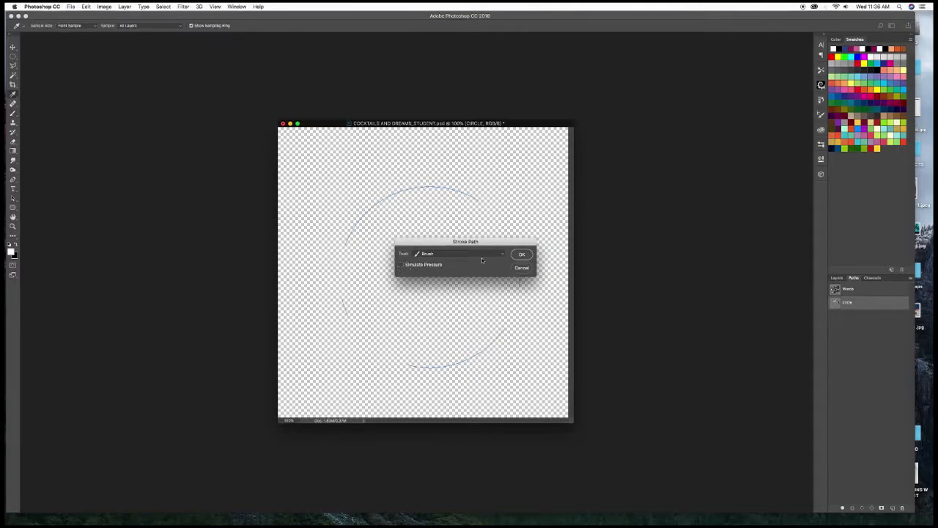
pyautogui.click(522, 256)
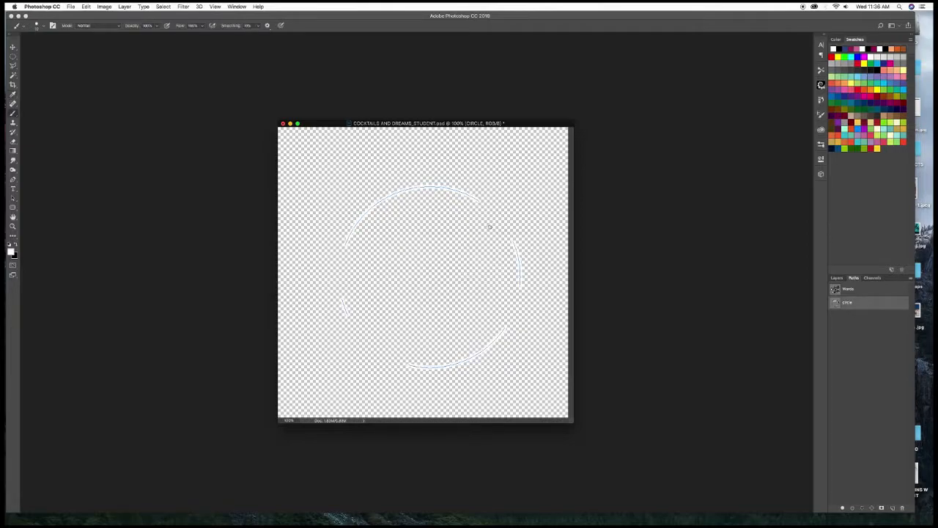
# Show the brick wall layer again and add a new layer named text1 above the CIRCLE layer
pyautogui.click(839, 277)
pyautogui.click(835, 350)
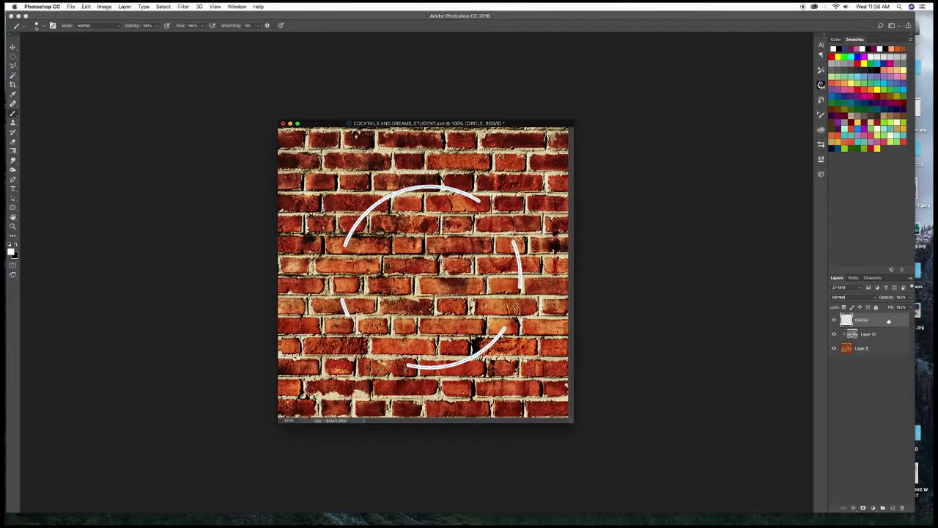
pyautogui.click(893, 508)
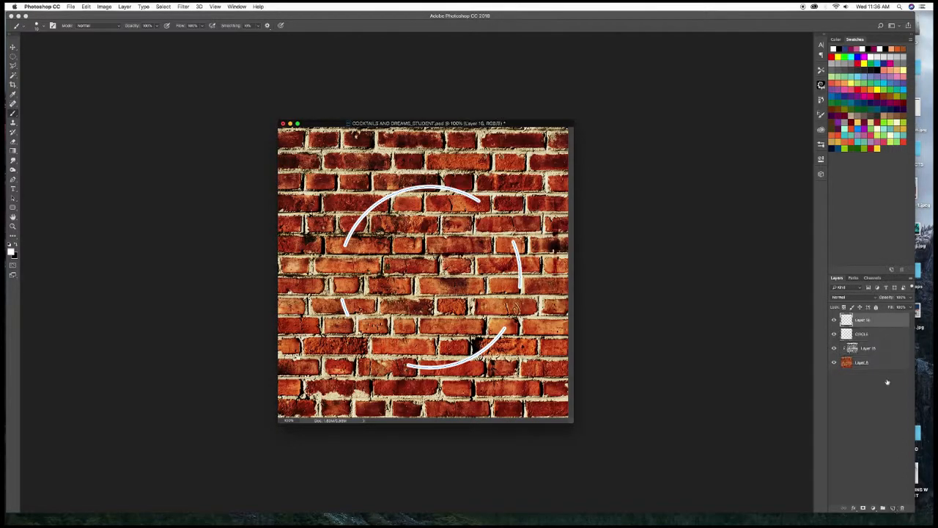
pyautogui.doubleClick(862, 321)
pyautogui.write('text1')
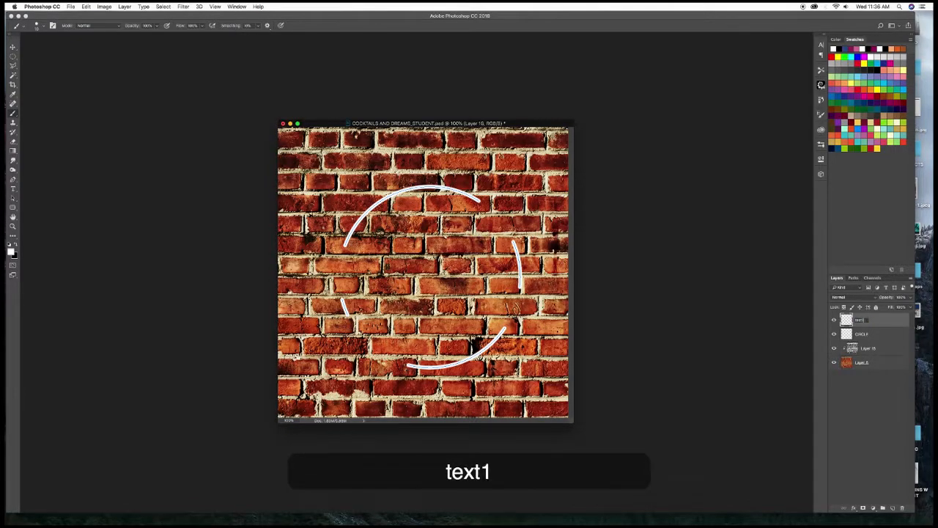
pyautogui.press('Return')
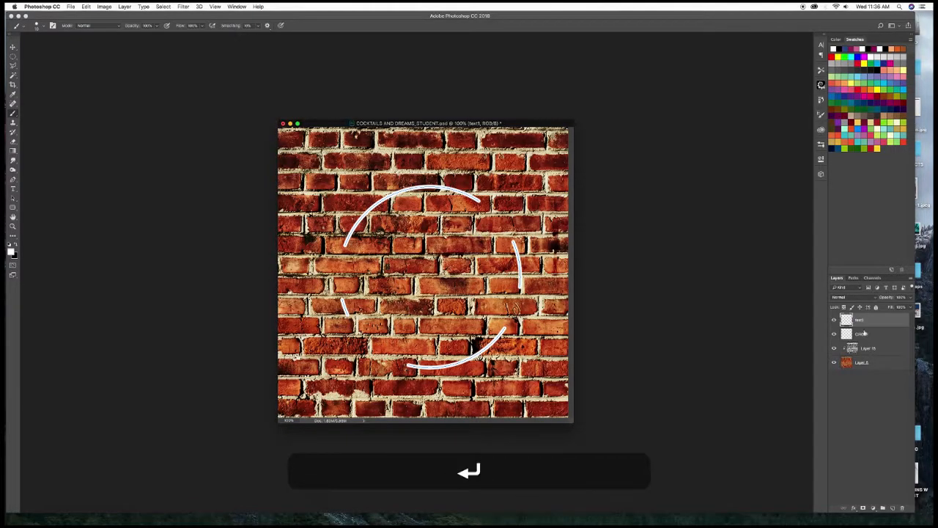
# Rename the CIRCLE layer as CIRCLE 1
pyautogui.doubleClick(862, 334)
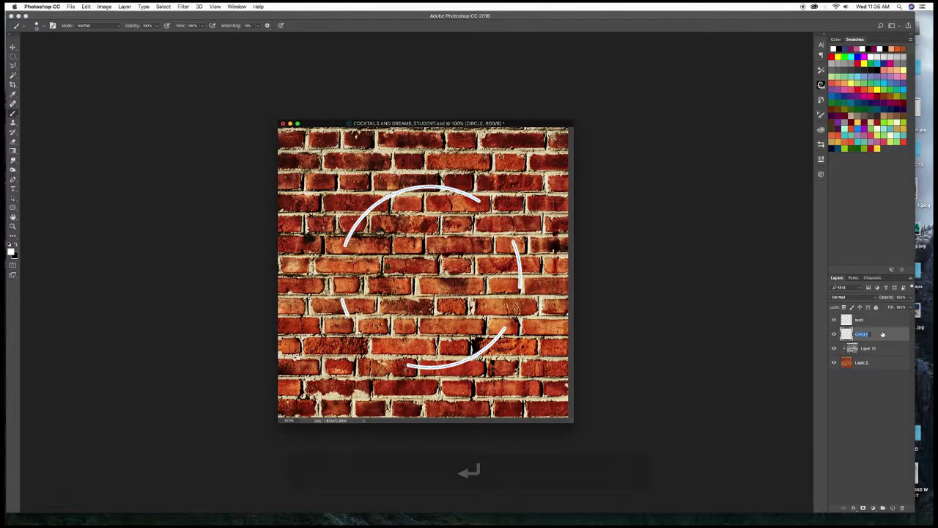
pyautogui.press('Down')
pyautogui.write('1')
pyautogui.press('Return')
# Make text1 the active layer and set the Hard Round brush size to 12 px
pyautogui.click(872, 322)
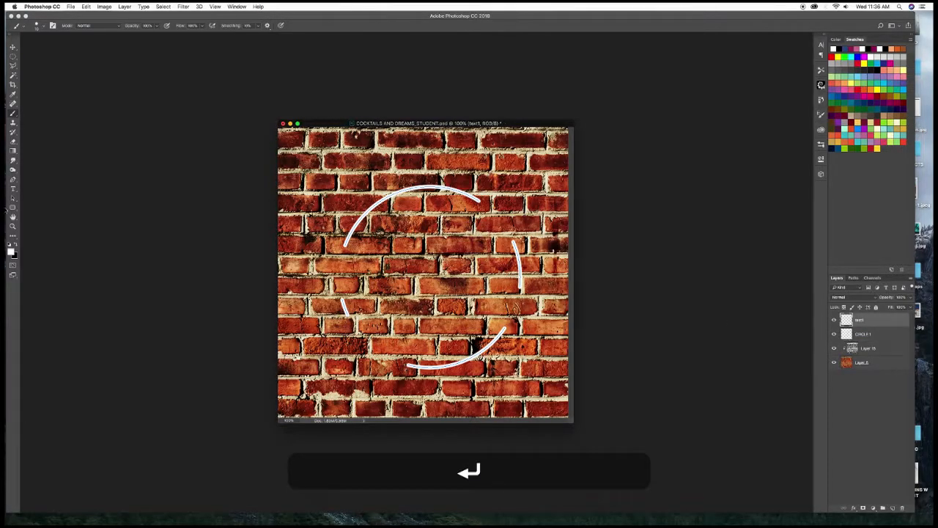
pyautogui.click(43, 27)
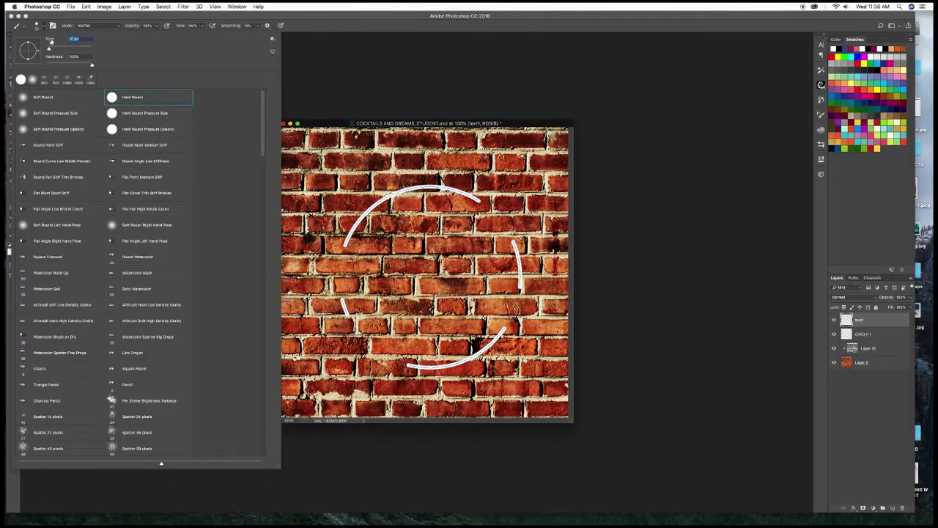
pyautogui.write('12')
pyautogui.click(428, 72)
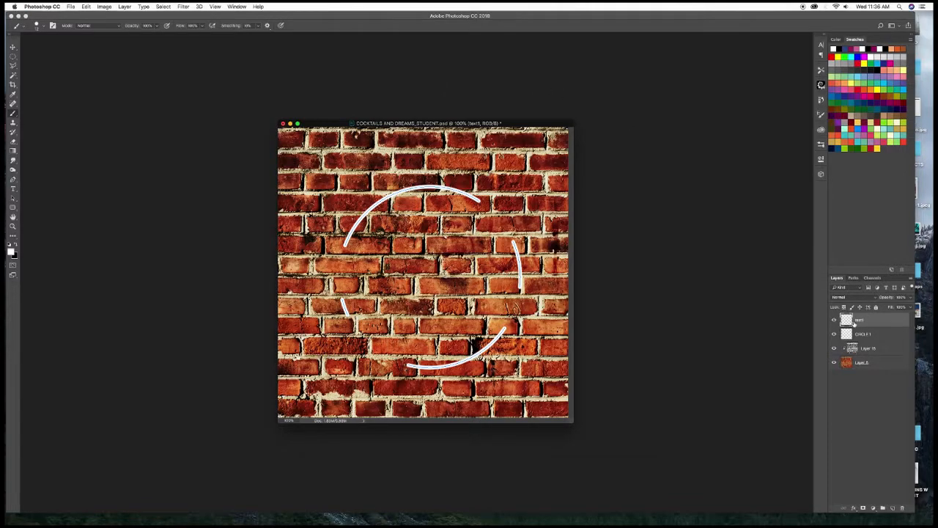
# Stroke the saved lettering path on the text1 layer with the white Brush and deselect the path
pyautogui.click(855, 278)
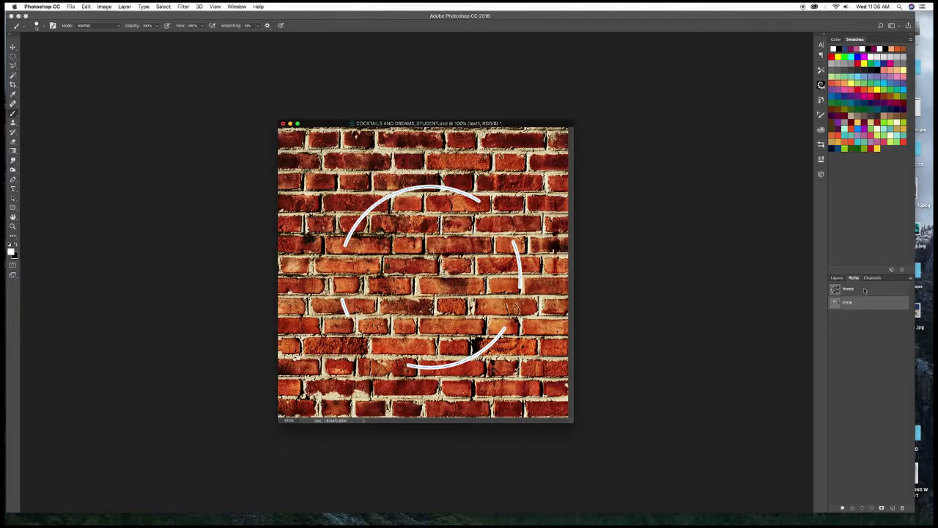
pyautogui.click(867, 290)
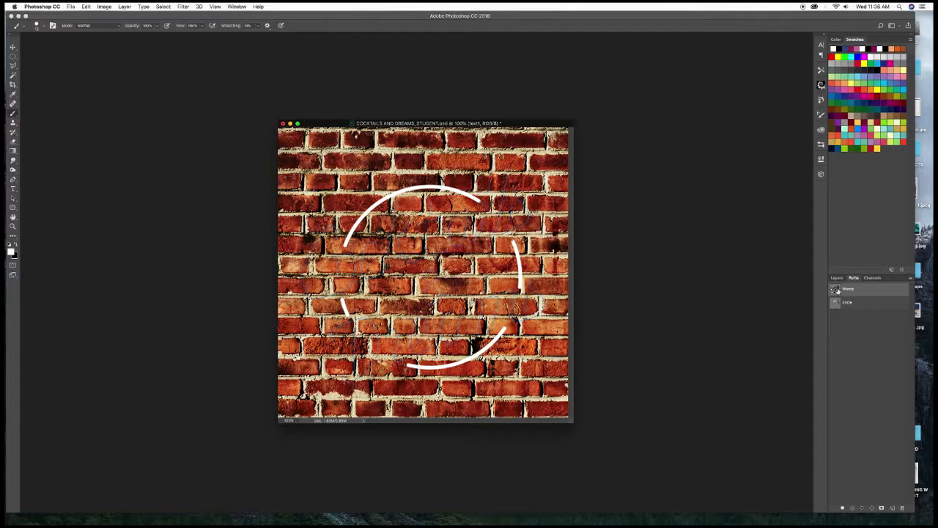
pyautogui.rightClick(861, 291)
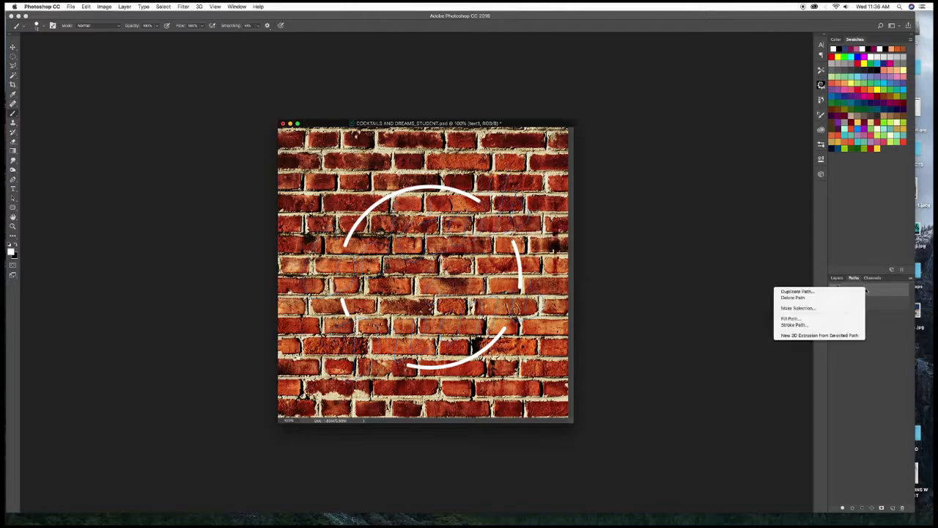
pyautogui.click(856, 326)
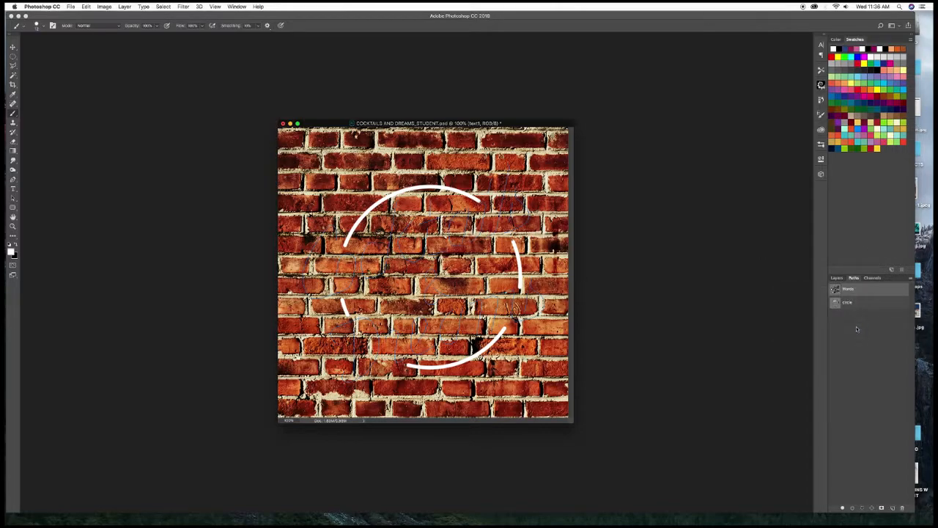
pyautogui.click(522, 255)
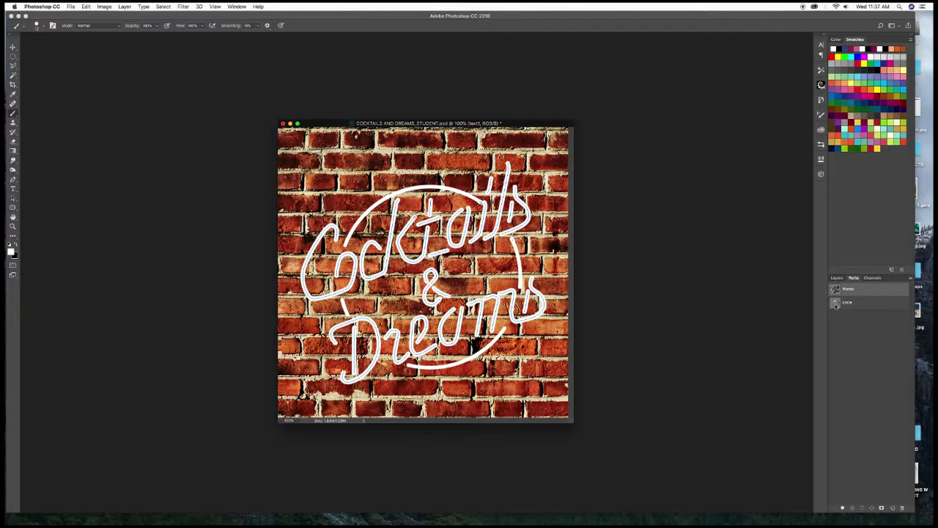
pyautogui.click(861, 354)
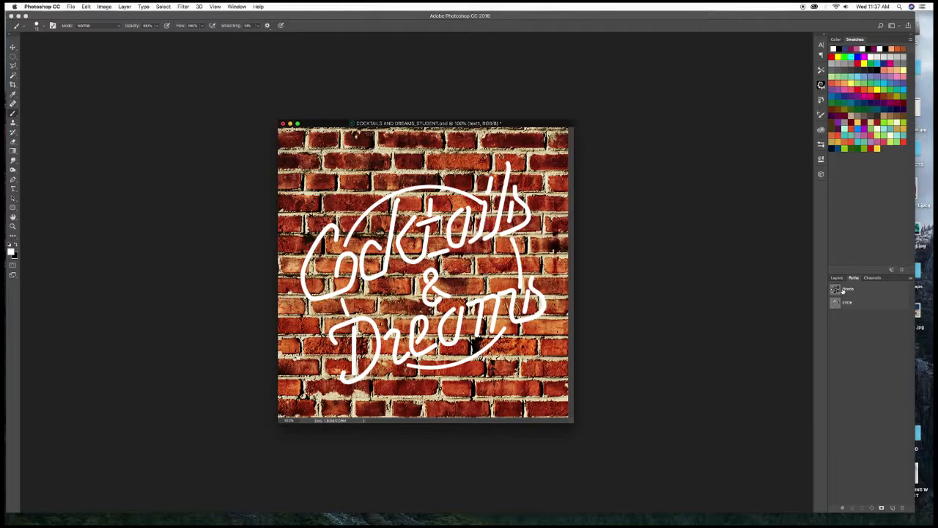
# Hide the text1 layer and make CIRCLE 1 the active layer
pyautogui.click(836, 278)
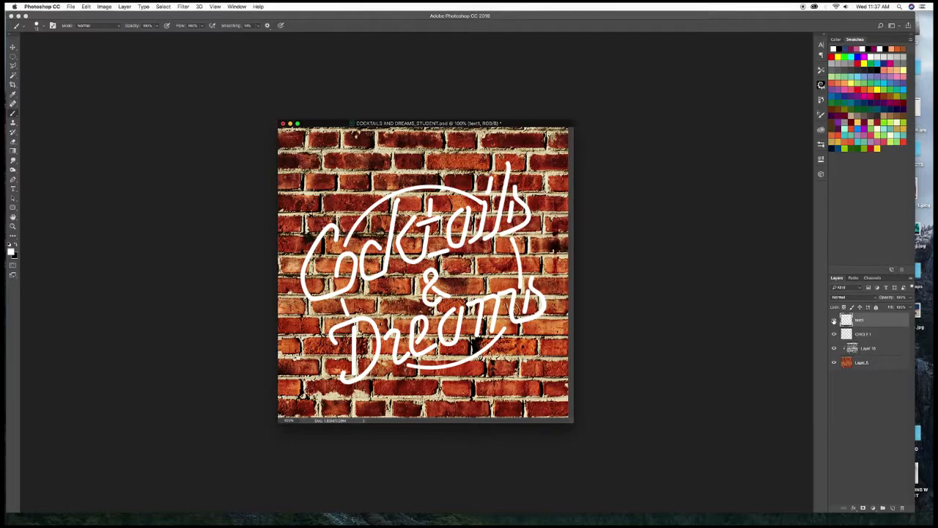
pyautogui.click(834, 320)
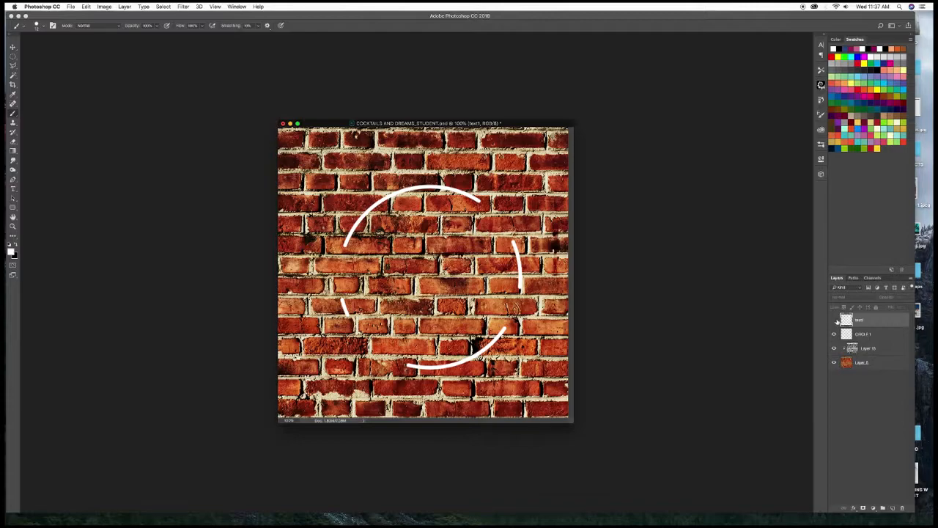
pyautogui.click(873, 338)
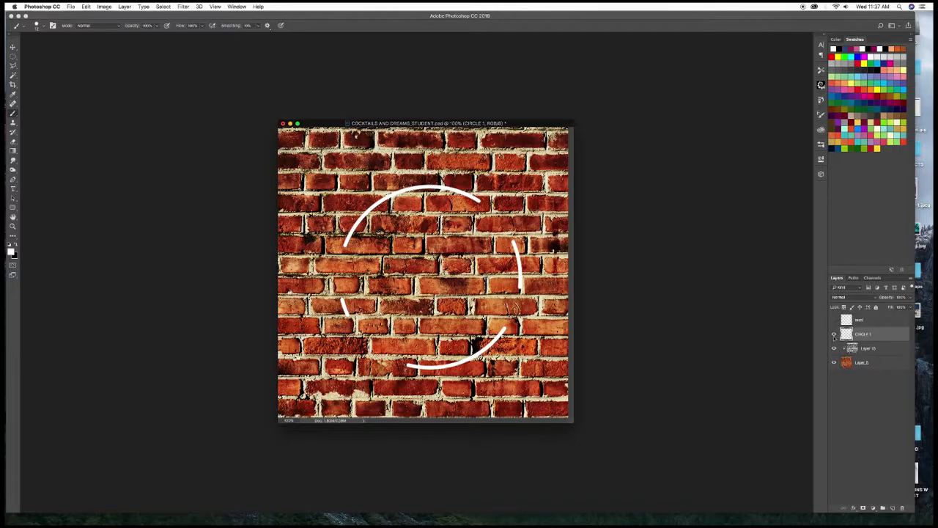
# Add an Inner Glow layer style to CIRCLE 1 with the glow colour set to RGB 0, 150, 255
pyautogui.doubleClick(888, 333)
pyautogui.moveTo(551, 250); pyautogui.dragTo(373, 172)
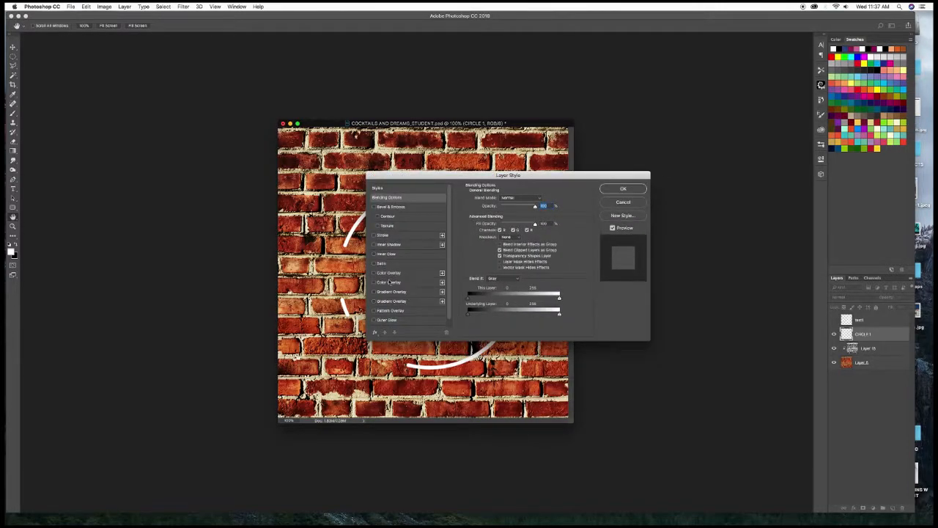
pyautogui.click(389, 253)
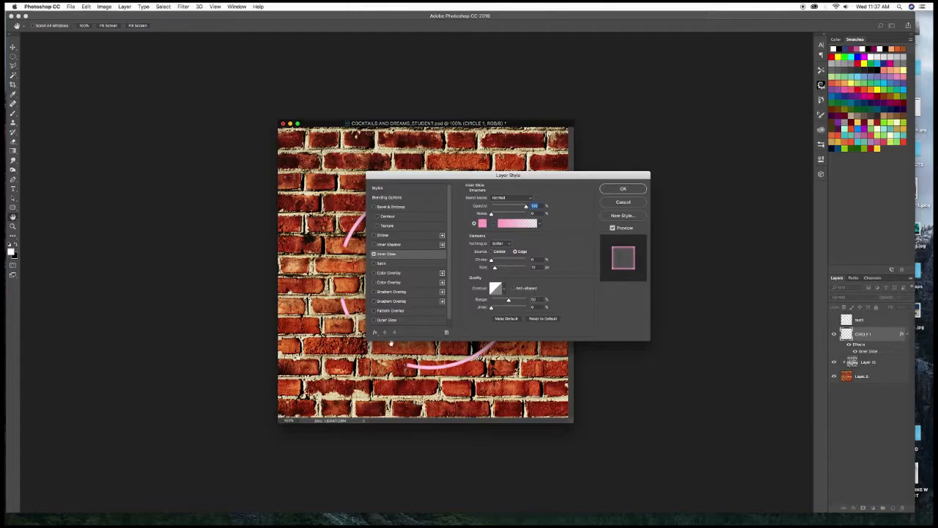
pyautogui.click(484, 225)
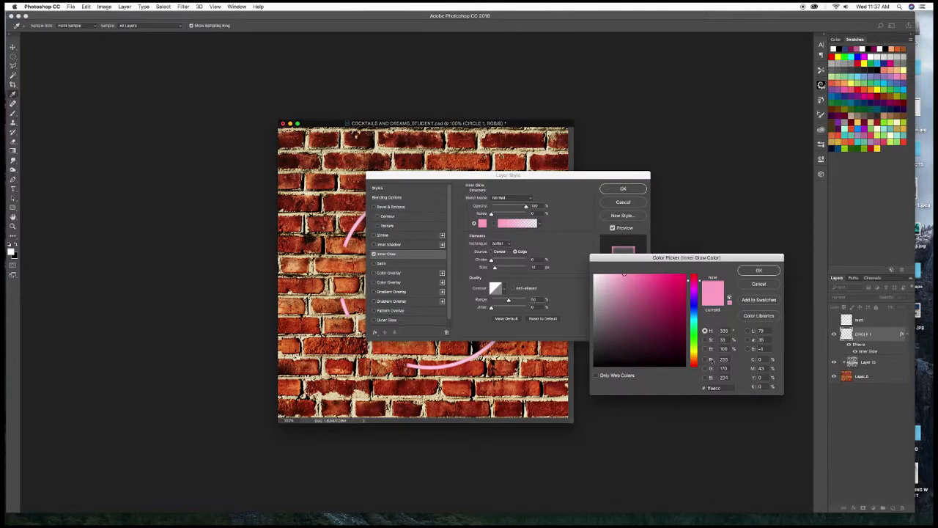
pyautogui.moveTo(731, 359); pyautogui.dragTo(663, 363)
pyautogui.write('0')
pyautogui.press('Tab')
pyautogui.write('150')
pyautogui.press('Tab')
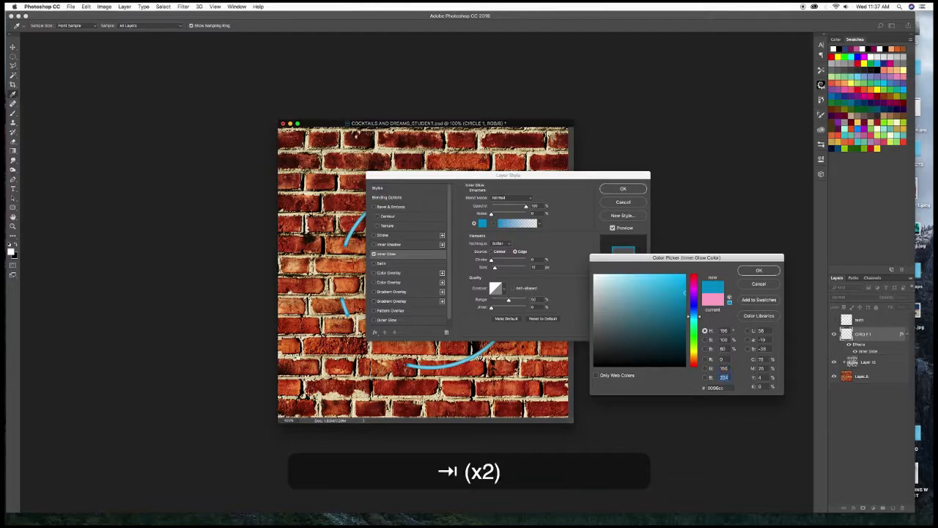
pyautogui.write('255')
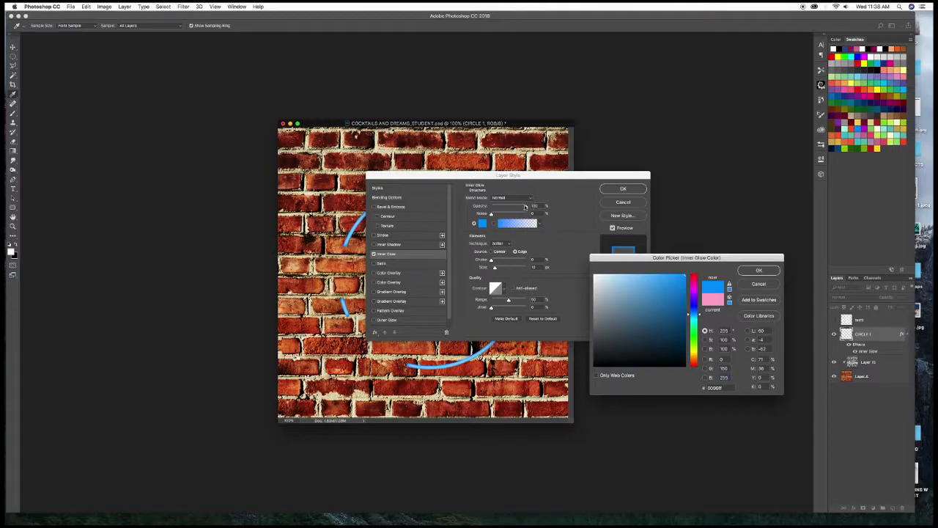
pyautogui.click(760, 271)
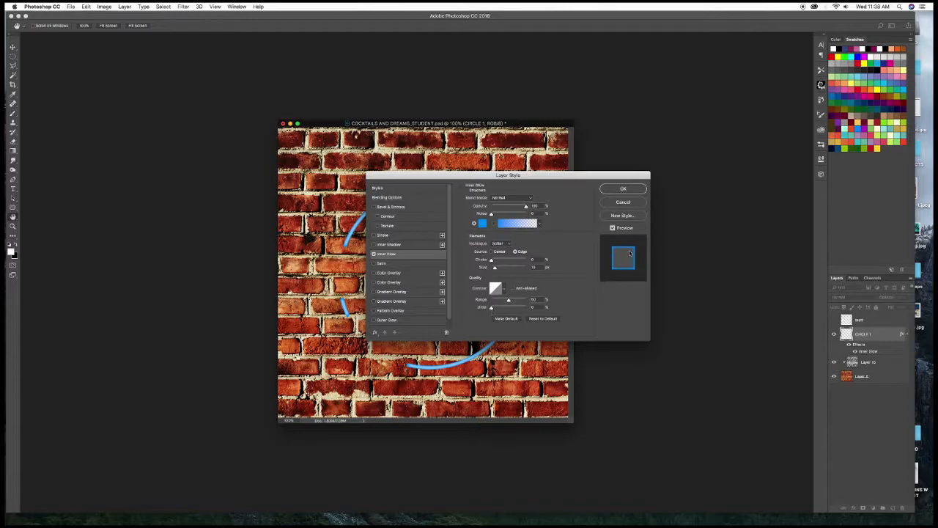
# Add an Outer Glow to the CIRCLE 1 layer style with its colour set to RGB 22, 75, 145
pyautogui.moveTo(522, 177); pyautogui.dragTo(635, 149)
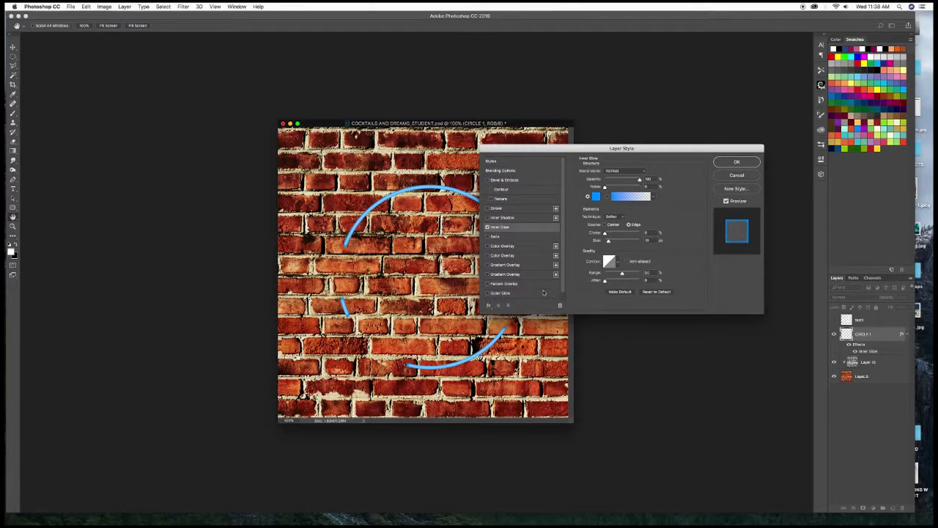
pyautogui.click(501, 293)
pyautogui.click(596, 197)
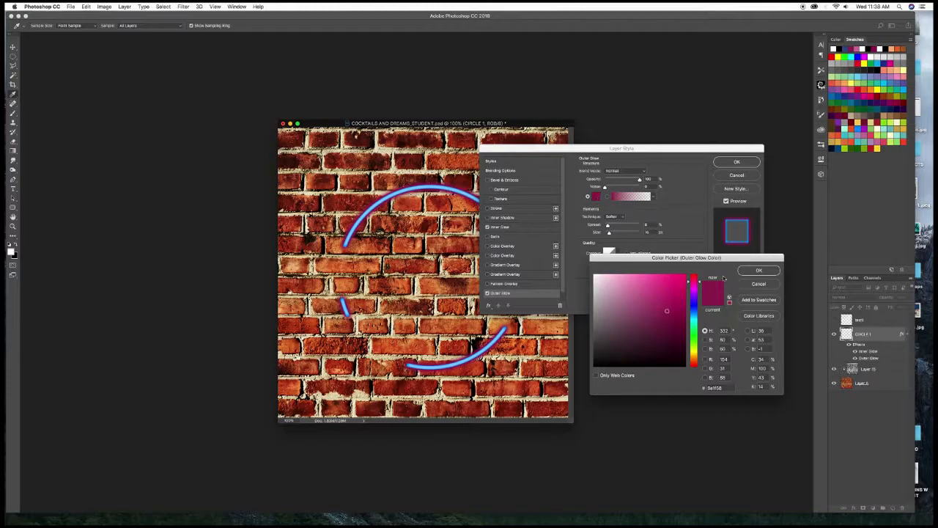
pyautogui.moveTo(728, 360); pyautogui.dragTo(691, 365)
pyautogui.write('22')
pyautogui.press('Tab')
pyautogui.write('7')
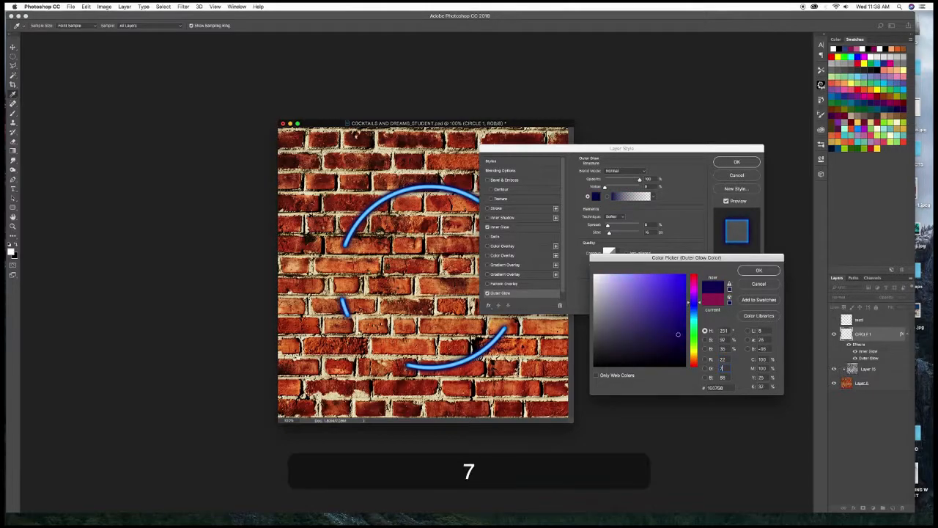
pyautogui.write('5')
pyautogui.press('Tab')
pyautogui.write('145')
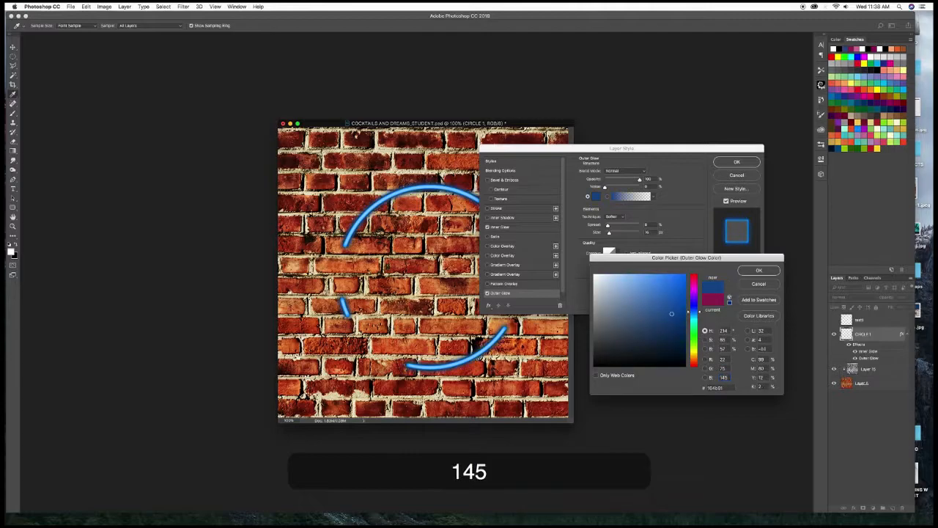
pyautogui.click(758, 272)
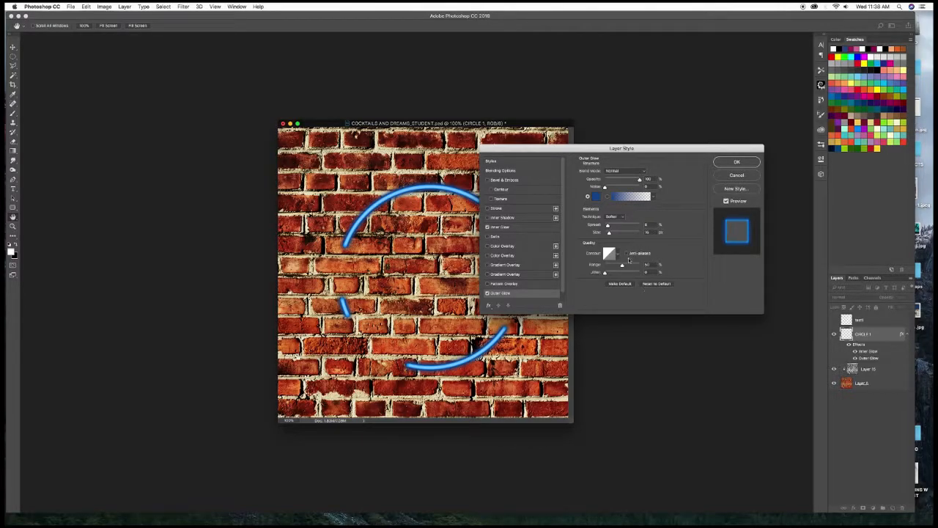
# Increase the Outer Glow size slightly and apply the layer style to CIRCLE 1
pyautogui.moveTo(610, 234); pyautogui.dragTo(613, 236)
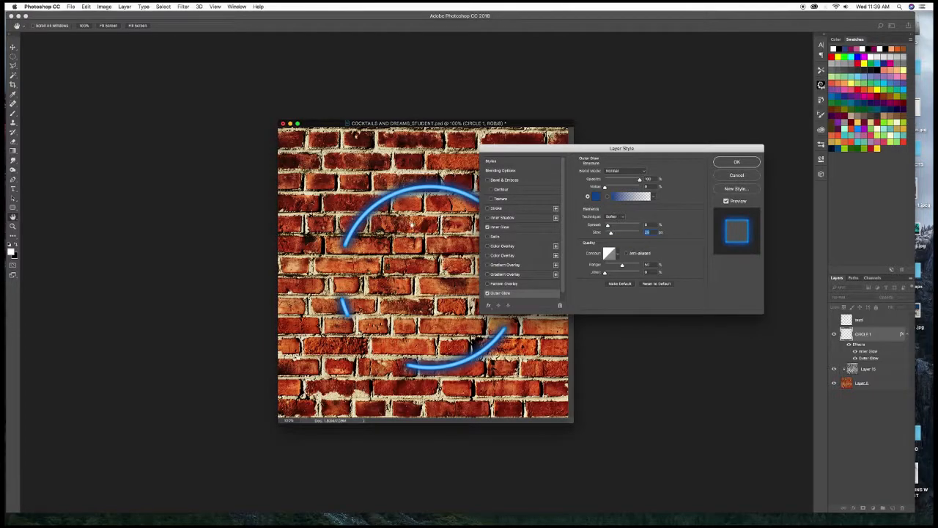
pyautogui.moveTo(675, 148); pyautogui.dragTo(731, 134)
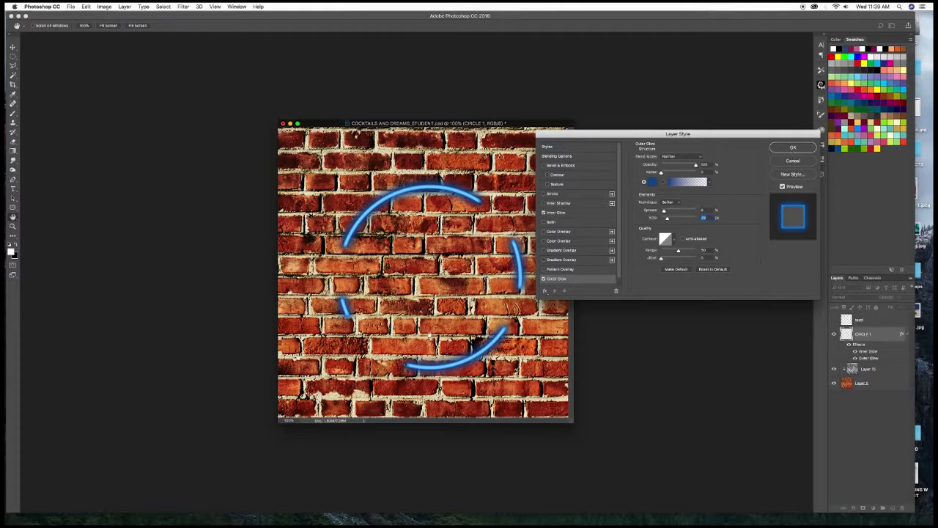
pyautogui.click(793, 148)
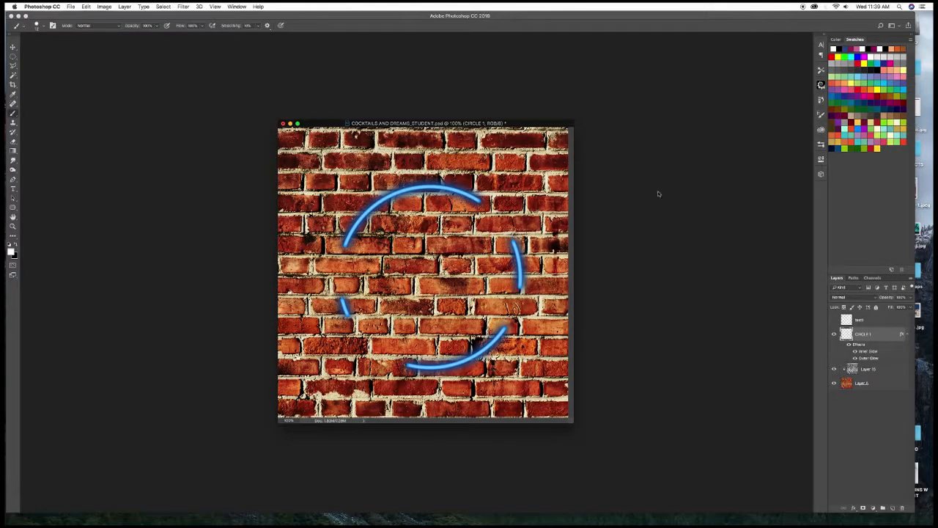
# Add a new layer directly above CIRCLE 1 and name it circle 2
pyautogui.moveTo(523, 123); pyautogui.dragTo(482, 122)
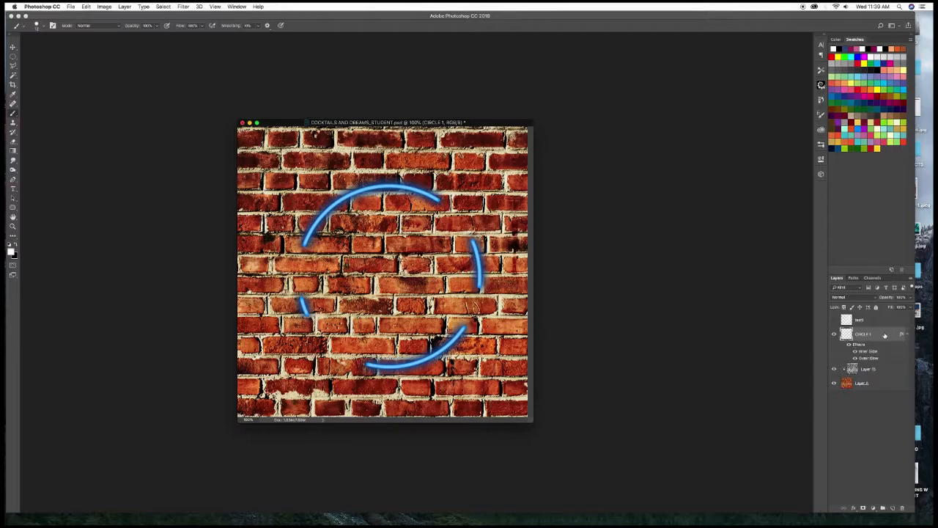
pyautogui.click(883, 507)
pyautogui.doubleClick(863, 334)
pyautogui.write('circle 2')
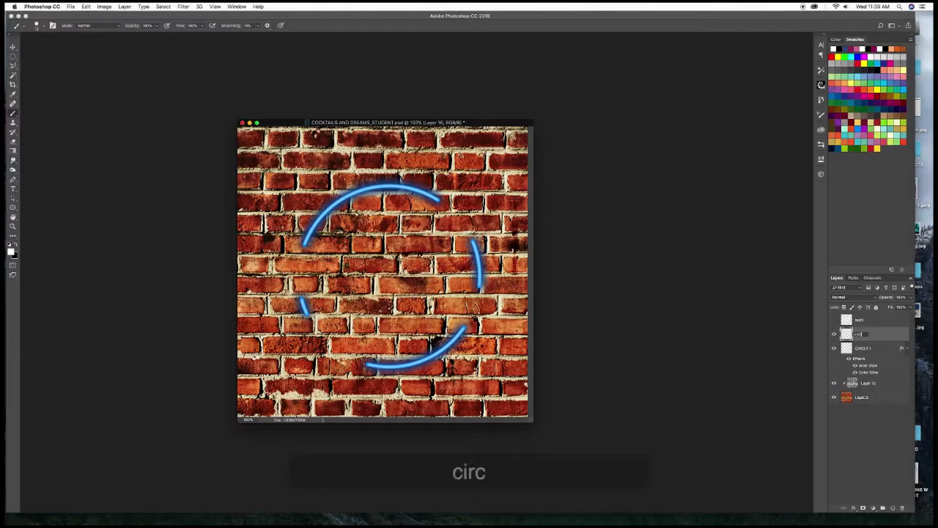
pyautogui.press('Return')
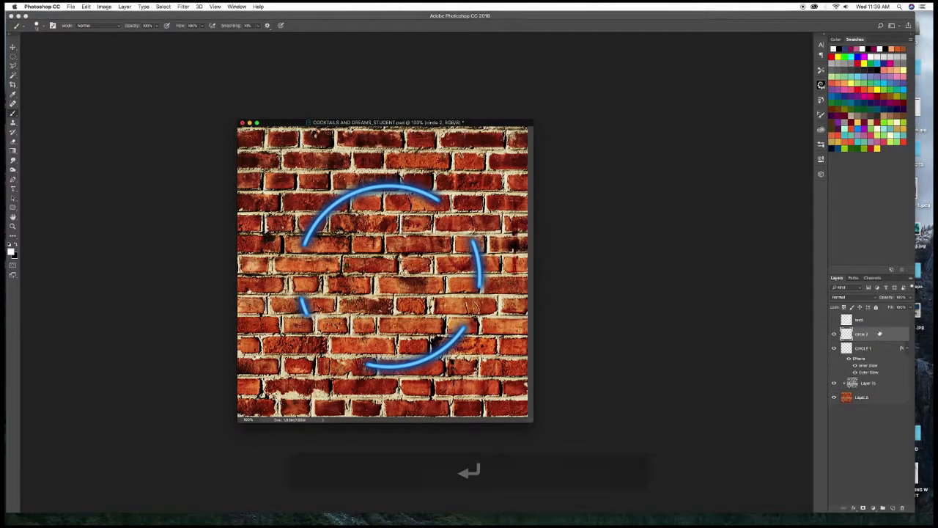
# Set the Hard Round brush size to 7 px, paint a test stroke on the canvas and undo it
pyautogui.press('b')
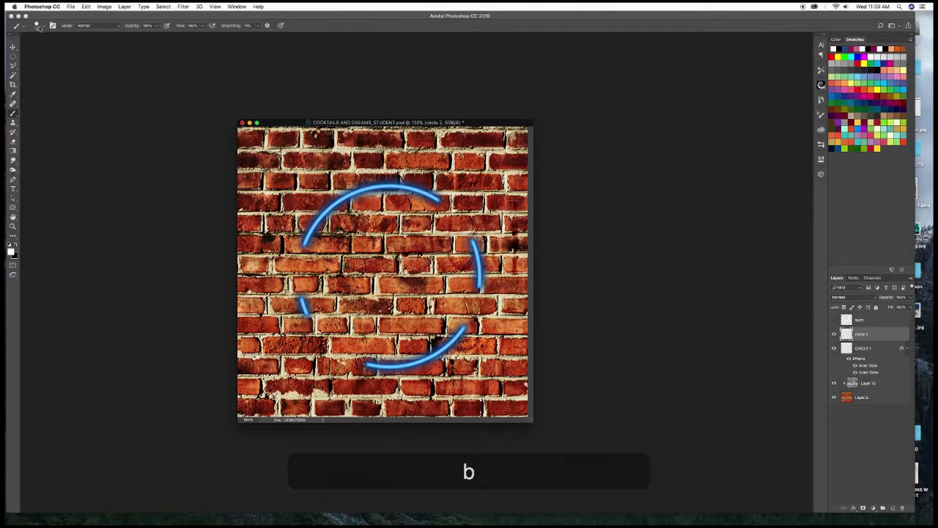
pyautogui.click(40, 26)
pyautogui.click(68, 38)
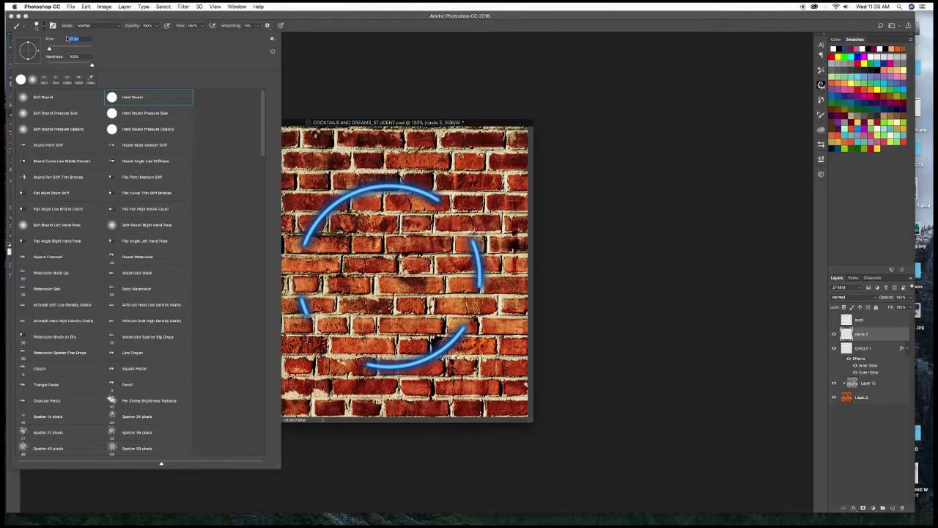
pyautogui.write('7')
pyautogui.click(373, 117)
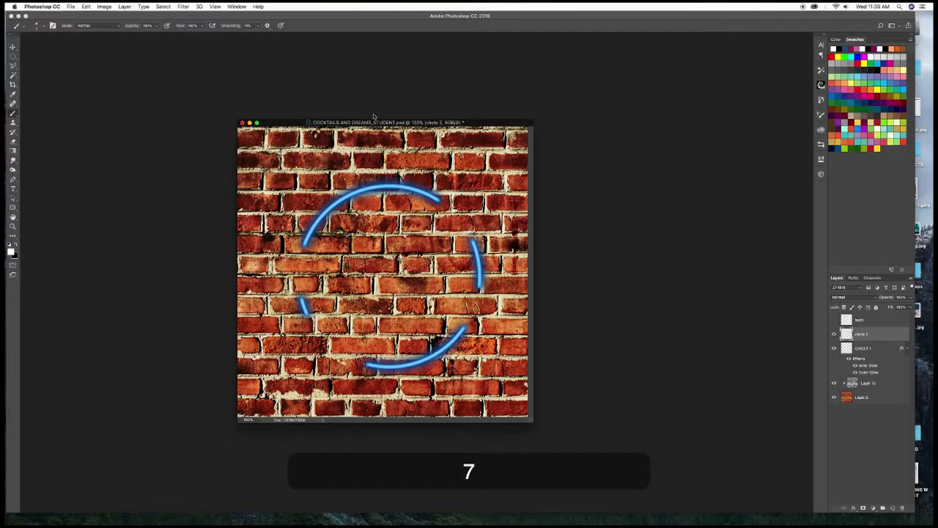
pyautogui.moveTo(301, 187); pyautogui.dragTo(450, 170)
pyautogui.press('super+z')
# Stroke the saved circle path with the brush on the circle 2 layer, leaving Simulate Pressure off
pyautogui.click(854, 278)
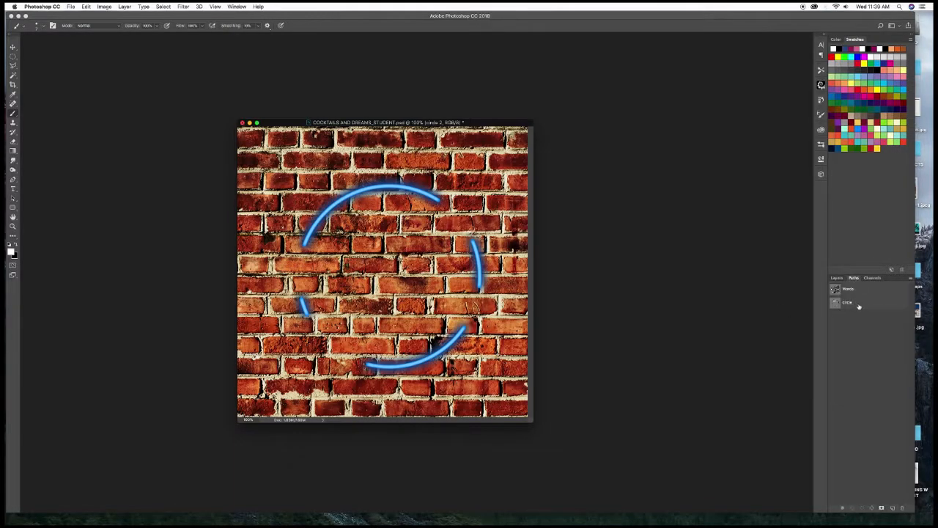
pyautogui.click(873, 305)
pyautogui.rightClick(873, 306)
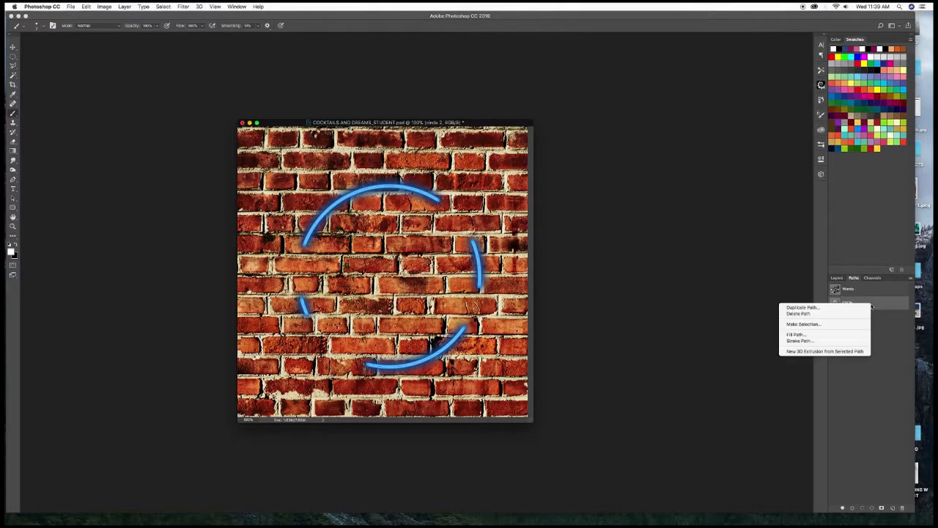
pyautogui.click(845, 343)
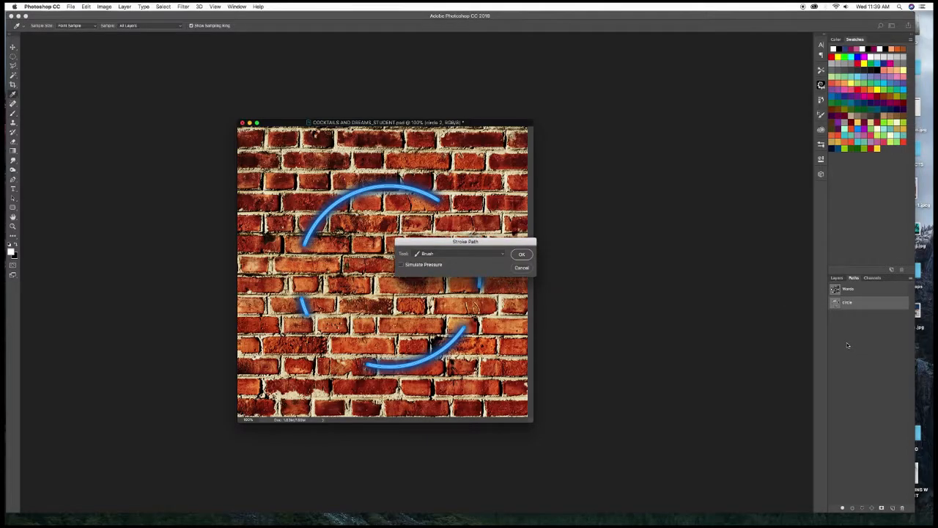
pyautogui.press('Return')
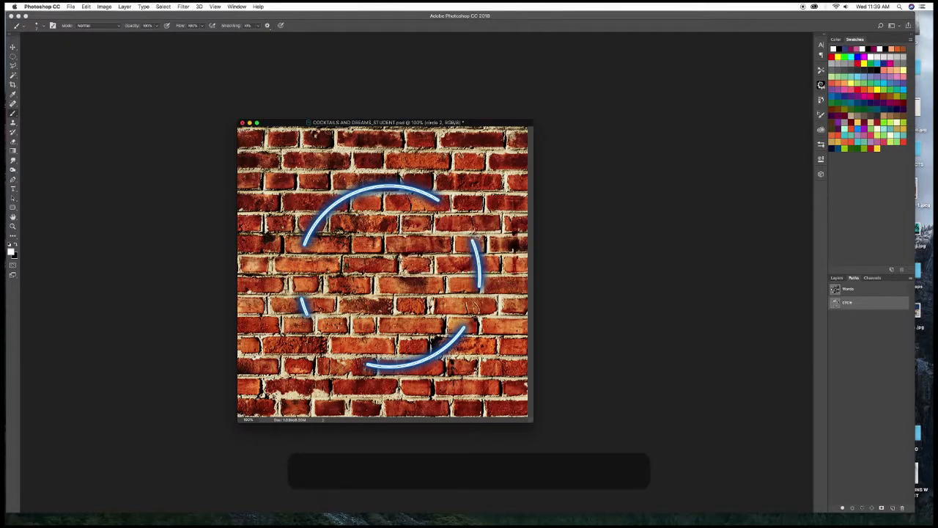
pyautogui.click(837, 280)
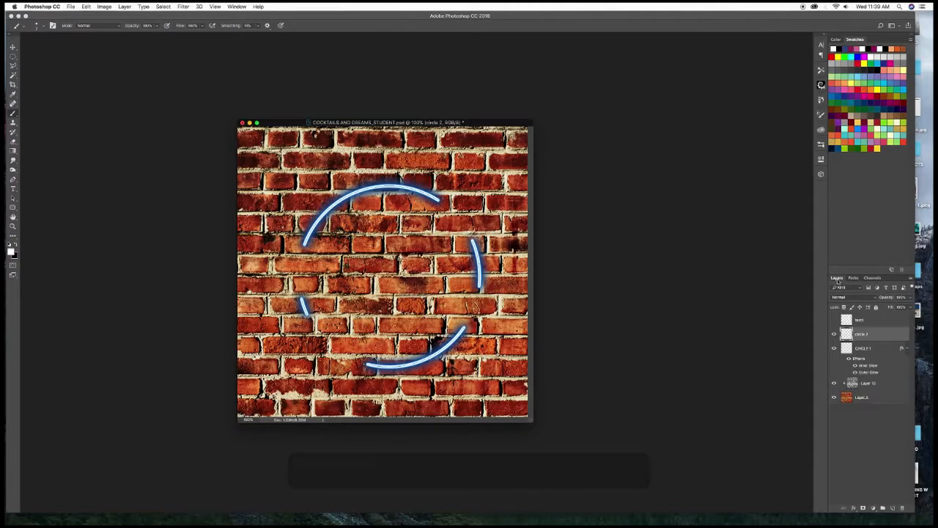
pyautogui.doubleClick(878, 336)
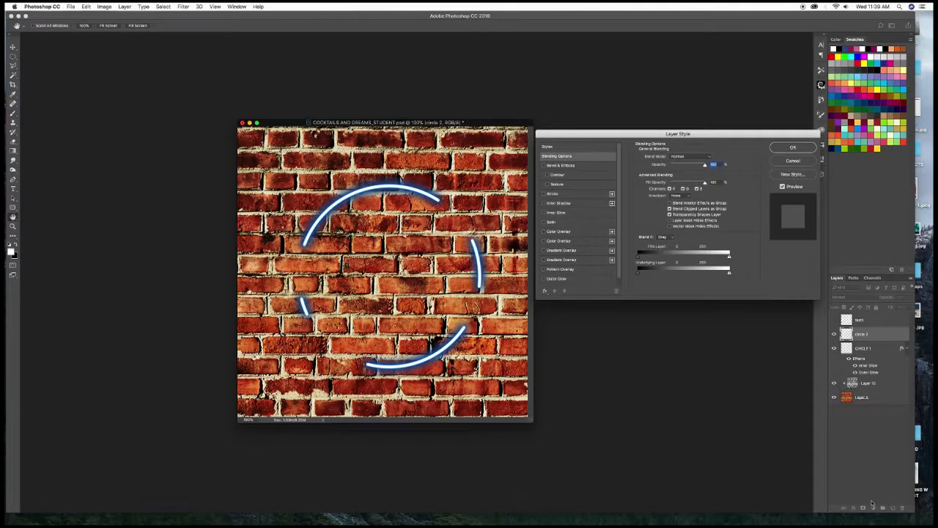
pyautogui.press('Escape')
pyautogui.press('Escape')
# Add a new layer directly above circle 2 and name it circle 3
pyautogui.click(893, 507)
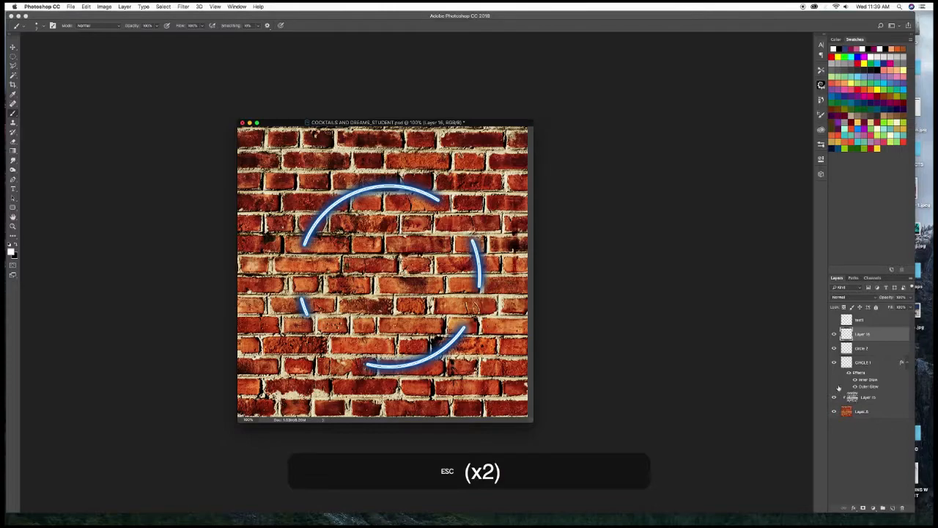
pyautogui.doubleClick(862, 335)
pyautogui.write('circle 3')
pyautogui.press('Return')
# Reduce the brush size, paint a test stroke across the wall above the circle and undo it
pyautogui.press('b')
pyautogui.press('[')
pyautogui.press('[')
pyautogui.press('[')
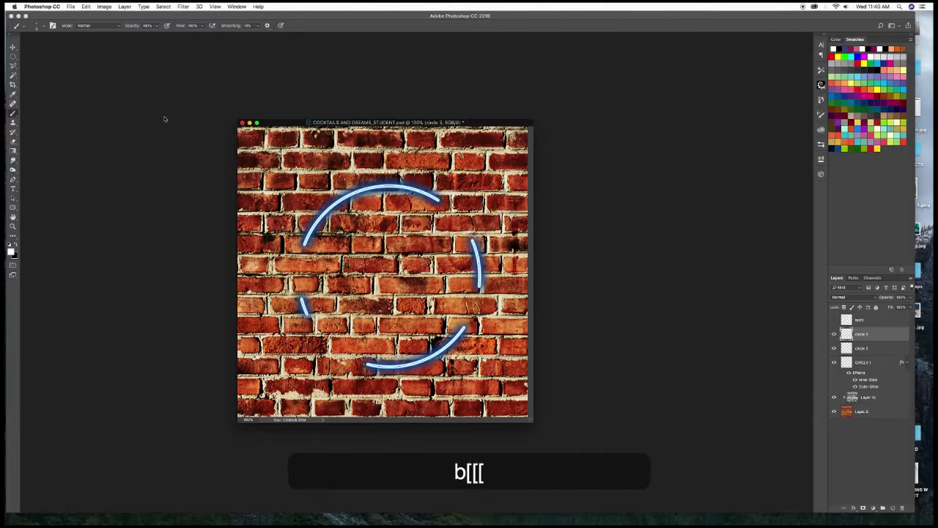
pyautogui.moveTo(315, 170); pyautogui.dragTo(464, 157)
pyautogui.press('super+z')
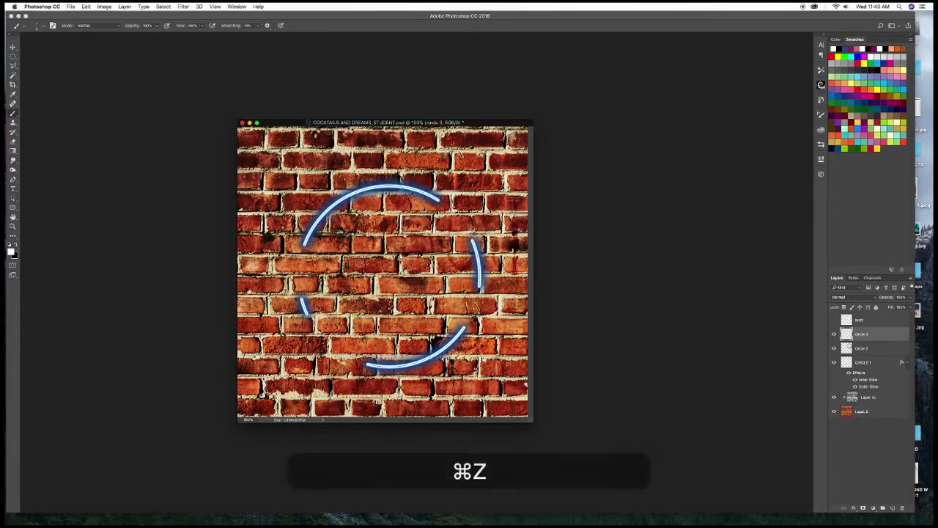
pyautogui.press(']')
pyautogui.press('super+z')
pyautogui.press('super+z')
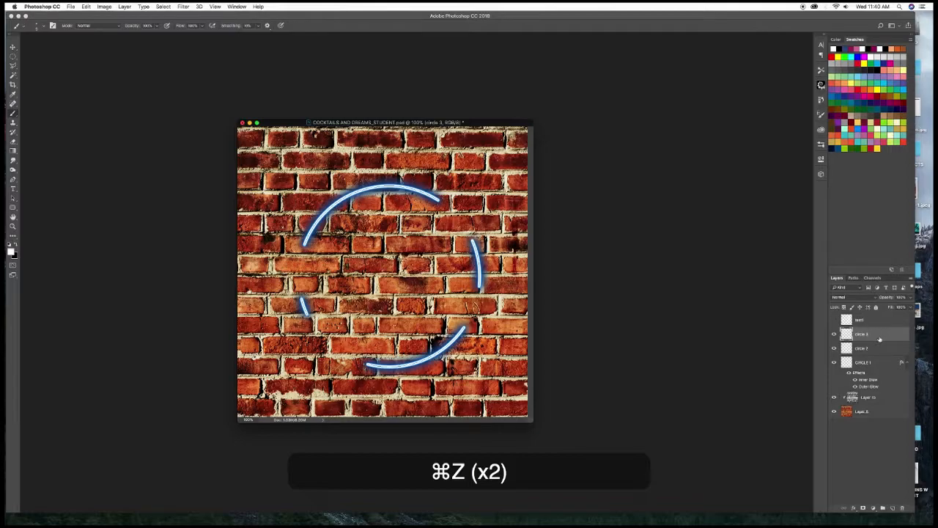
# Stroke the saved circle path with the smaller brush on the circle 3 layer
pyautogui.click(853, 278)
pyautogui.rightClick(854, 303)
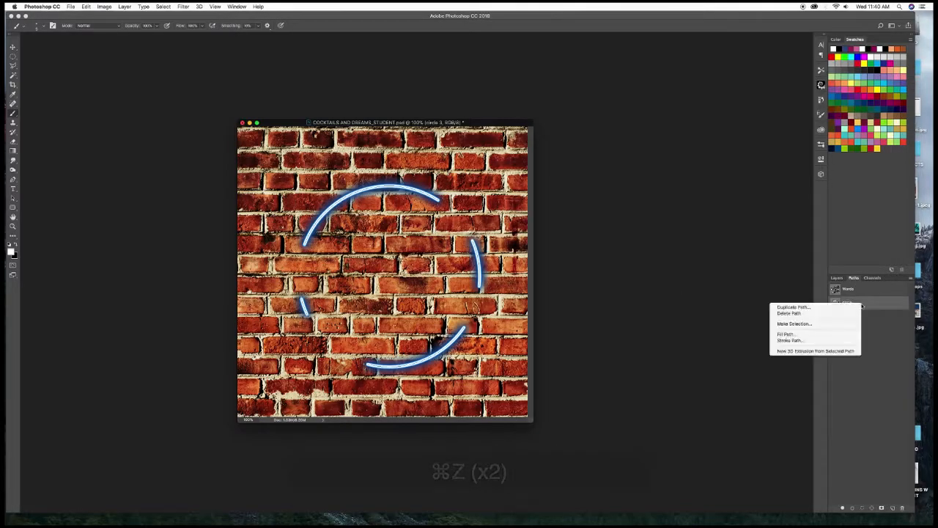
pyautogui.click(832, 341)
pyautogui.click(521, 254)
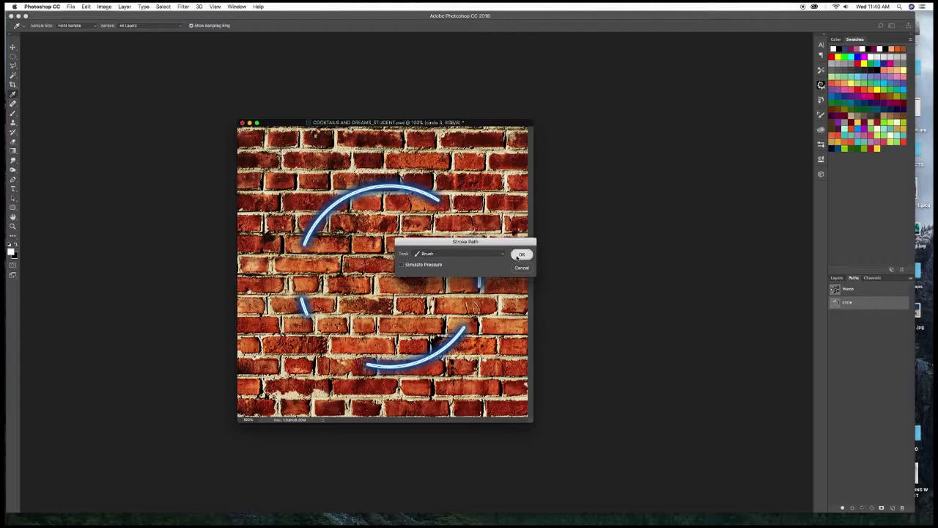
pyautogui.click(837, 279)
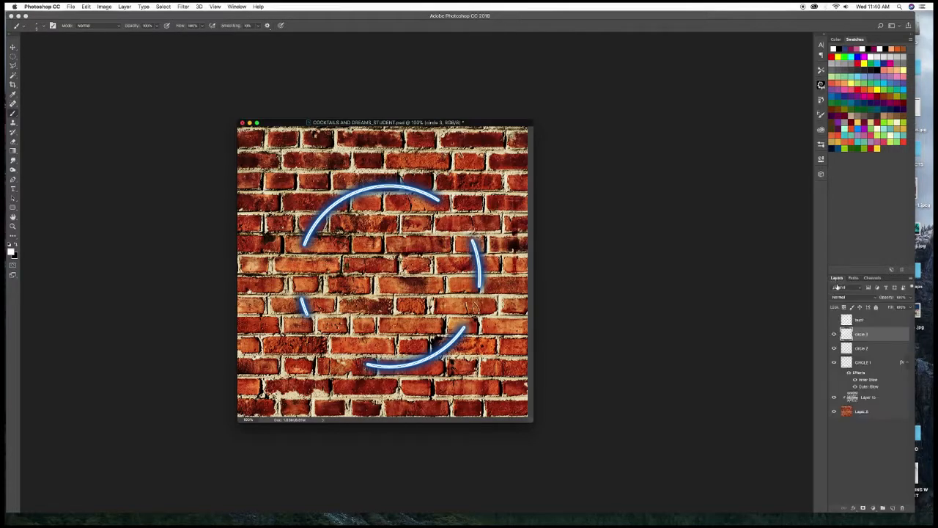
pyautogui.click(854, 279)
pyautogui.click(838, 279)
# Group circle 3, circle 2 and CIRCLE 1 under the name circle, and delete the hidden layer above the group
pyautogui.click(843, 431)
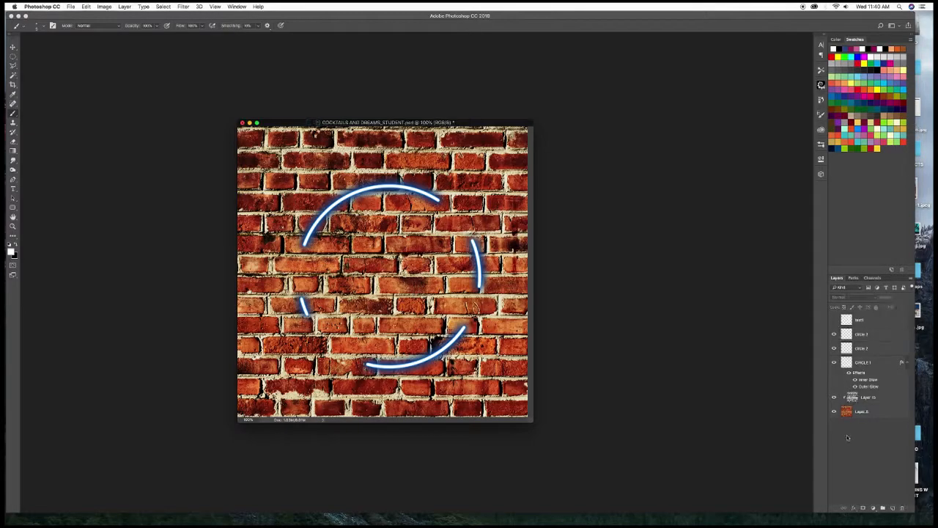
pyautogui.click(867, 336)
pyautogui.keyDown('shift'); pyautogui.click(867, 364); pyautogui.keyUp('shift')
pyautogui.press('super+g')
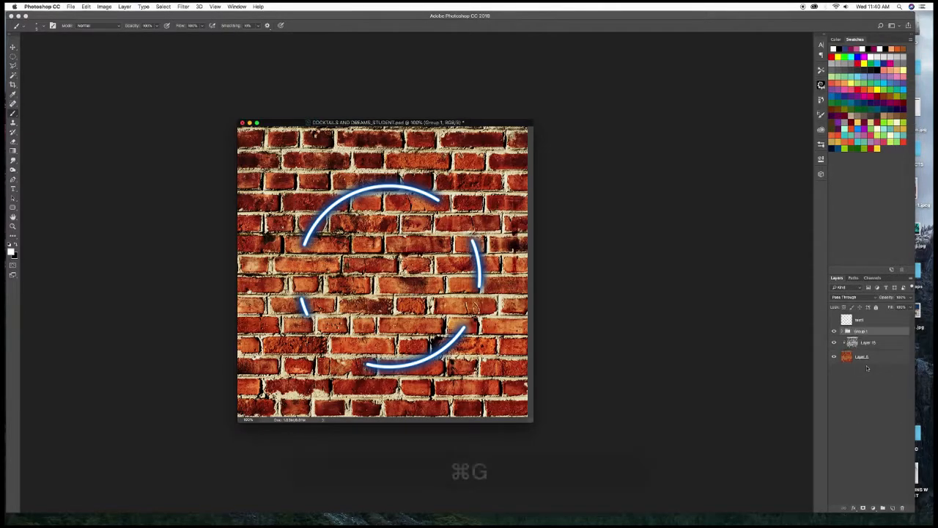
pyautogui.doubleClick(859, 331)
pyautogui.write('circle')
pyautogui.press('Return')
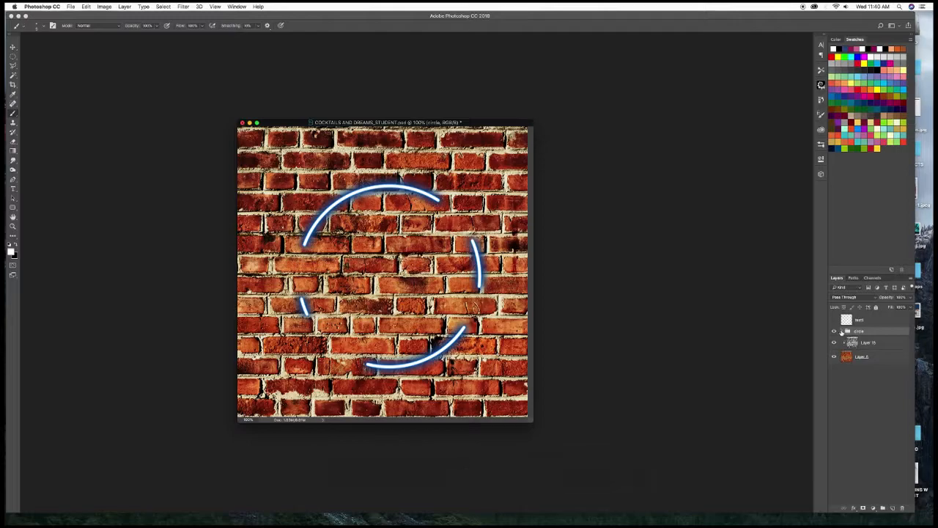
pyautogui.click(841, 332)
pyautogui.moveTo(865, 321); pyautogui.dragTo(902, 508)
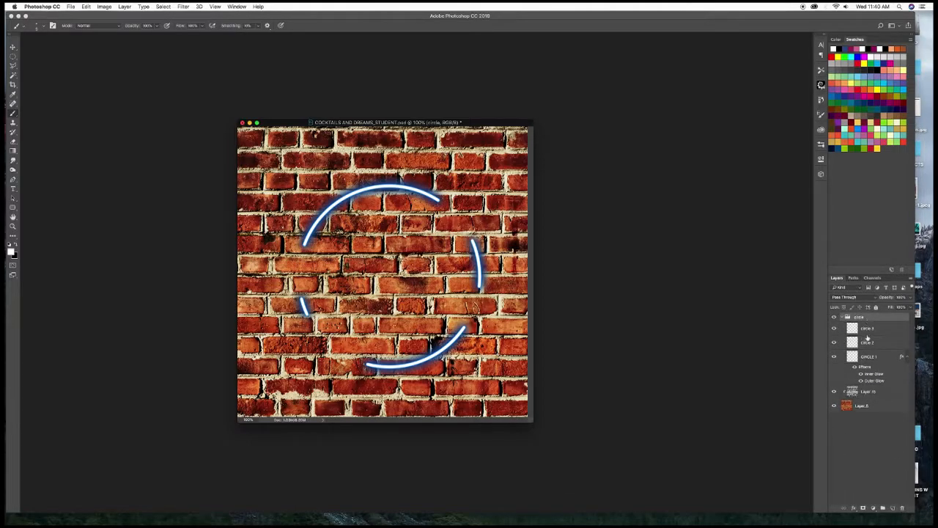
# Compare the circle 2 and circle 3 strokes by hiding and showing each layer
pyautogui.moveTo(833, 330); pyautogui.dragTo(834, 343)
pyautogui.click(834, 343)
pyautogui.click(835, 343)
pyautogui.click(834, 330)
pyautogui.click(834, 330)
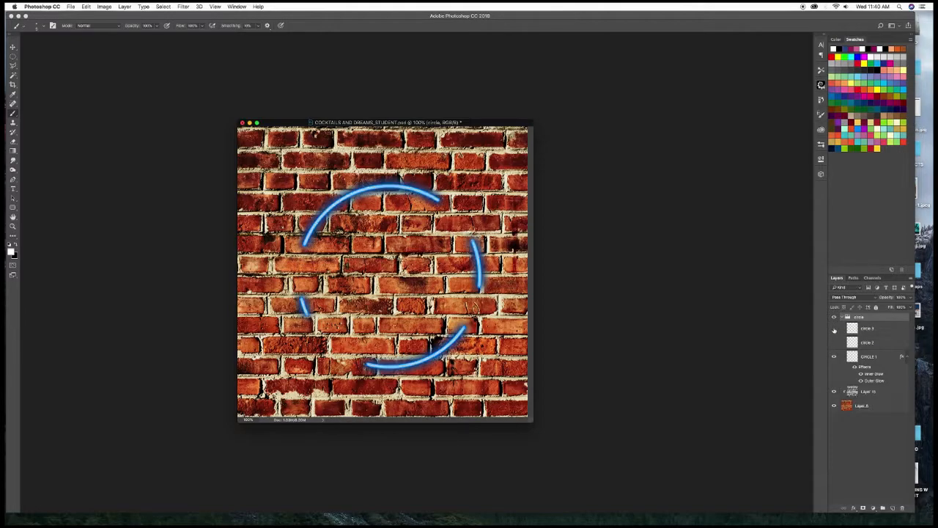
pyautogui.click(834, 330)
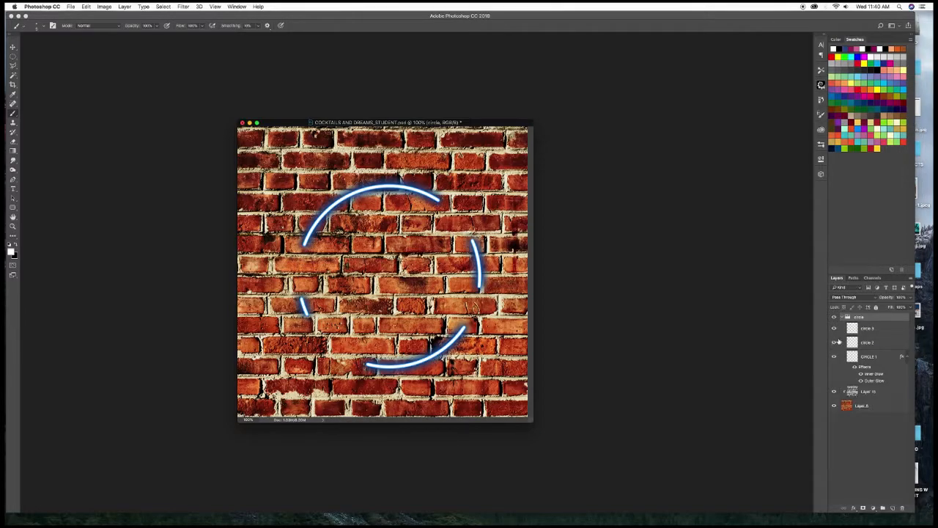
# Delete the circle 3 layer and replace it with a new empty layer named circle 3 above circle 2
pyautogui.click(869, 330)
pyautogui.moveTo(880, 352); pyautogui.dragTo(901, 507)
pyautogui.click(892, 508)
pyautogui.doubleClick(869, 328)
pyautogui.write('circle 3')
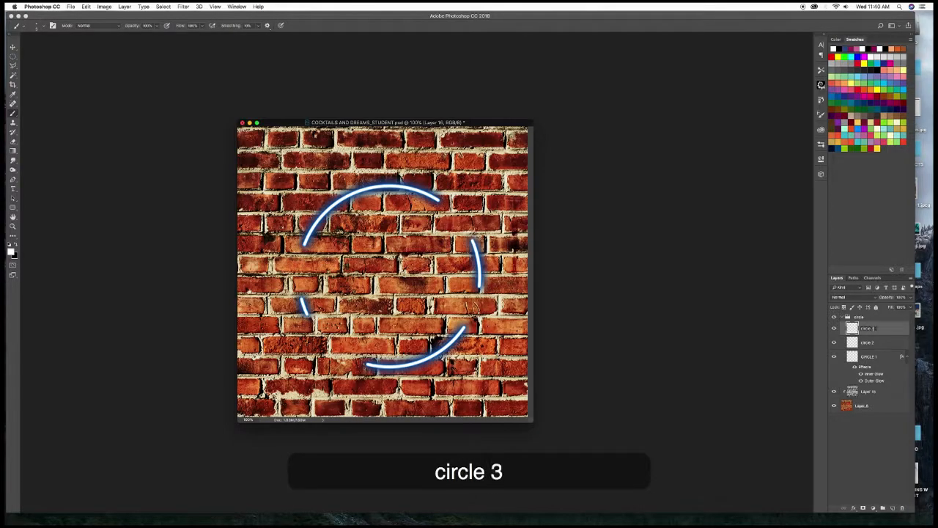
pyautogui.press('Return')
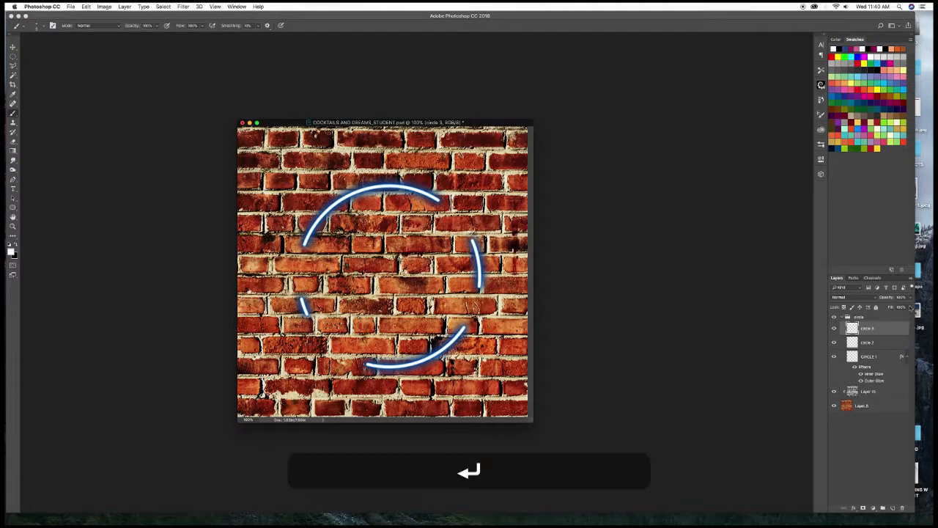
# Make the brush slightly smaller and stroke the saved circle path on the new circle 3 layer
pyautogui.click(853, 278)
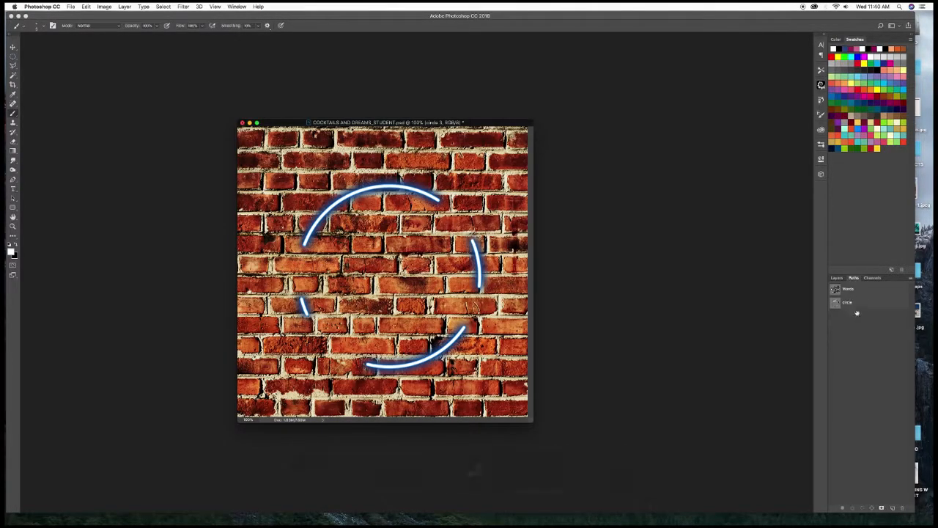
pyautogui.click(855, 305)
pyautogui.press('b')
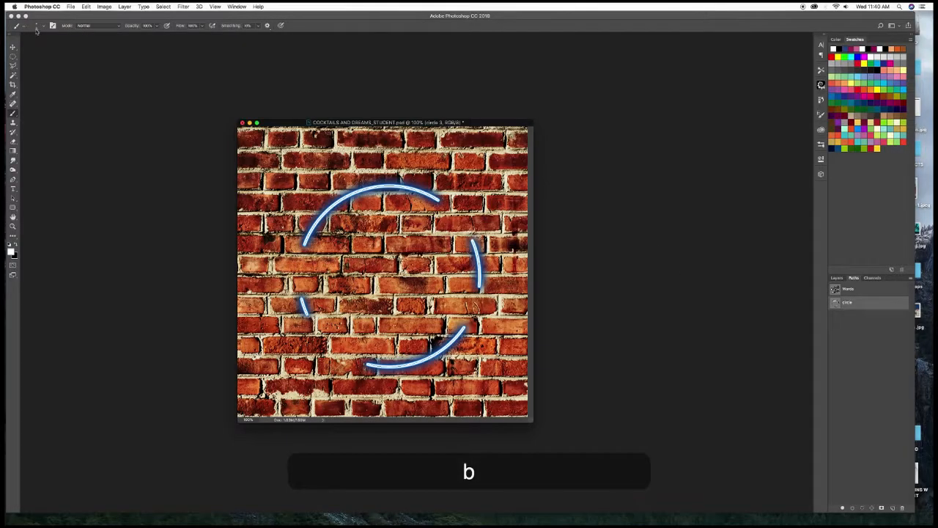
pyautogui.press('[')
pyautogui.press('[')
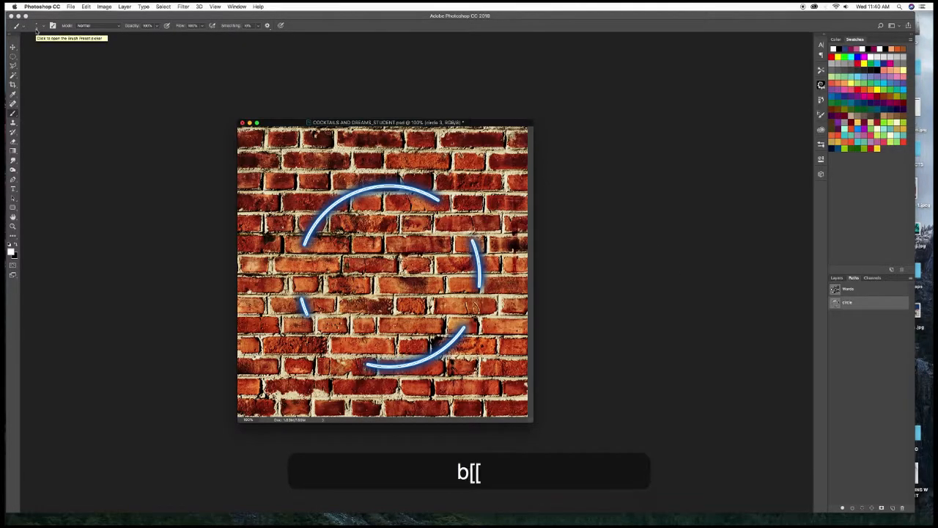
pyautogui.press(']')
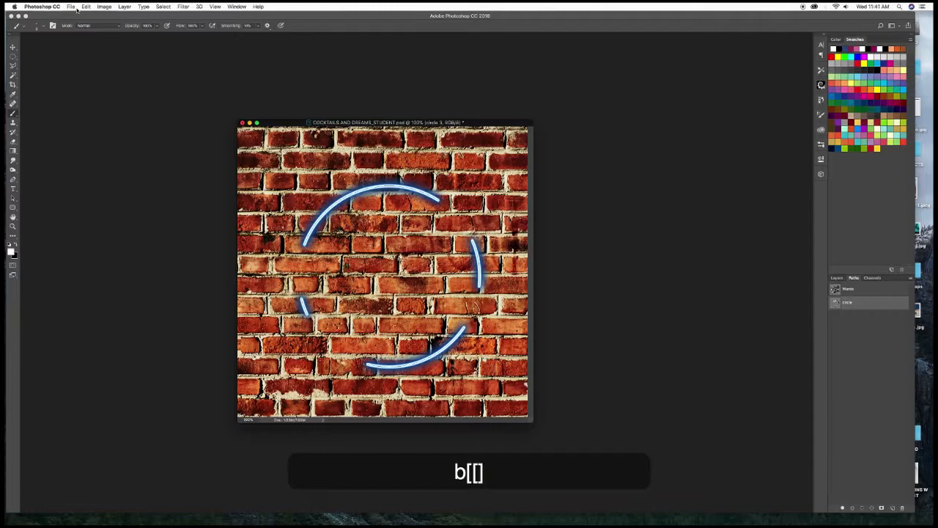
pyautogui.rightClick(868, 304)
pyautogui.click(839, 337)
pyautogui.press('Return')
pyautogui.click(836, 278)
# Check the thinner circle 3 stroke against circle 2 by toggling the visibility of both layers
pyautogui.click(833, 343)
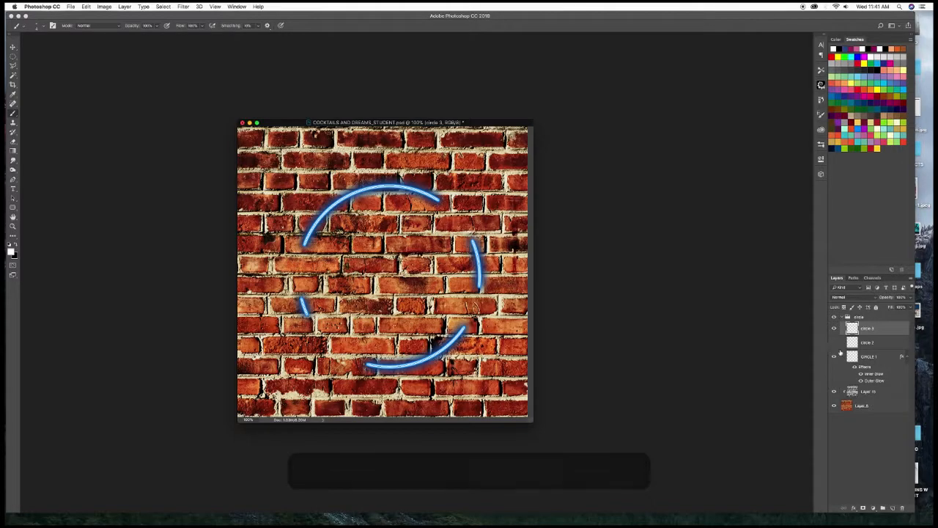
pyautogui.click(853, 278)
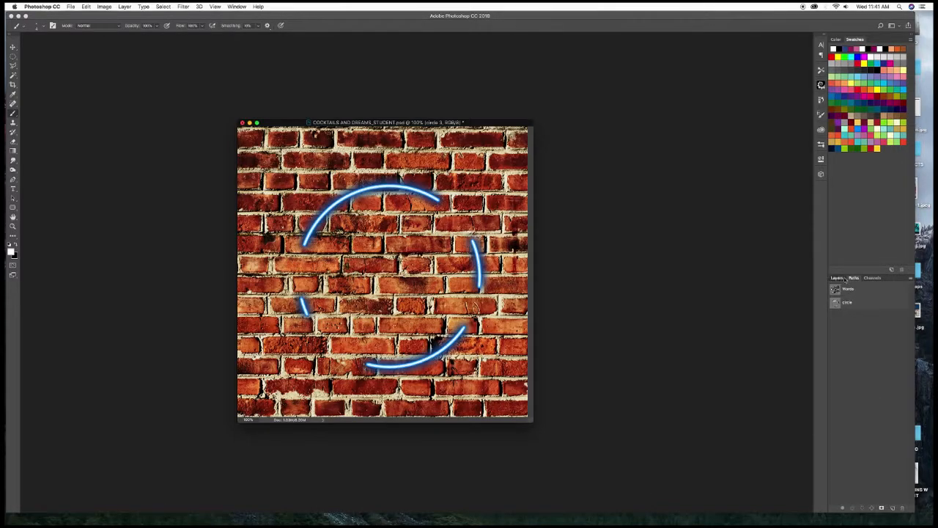
pyautogui.click(836, 278)
pyautogui.click(835, 330)
pyautogui.click(834, 343)
pyautogui.click(834, 343)
pyautogui.click(834, 330)
pyautogui.click(834, 329)
pyautogui.click(835, 343)
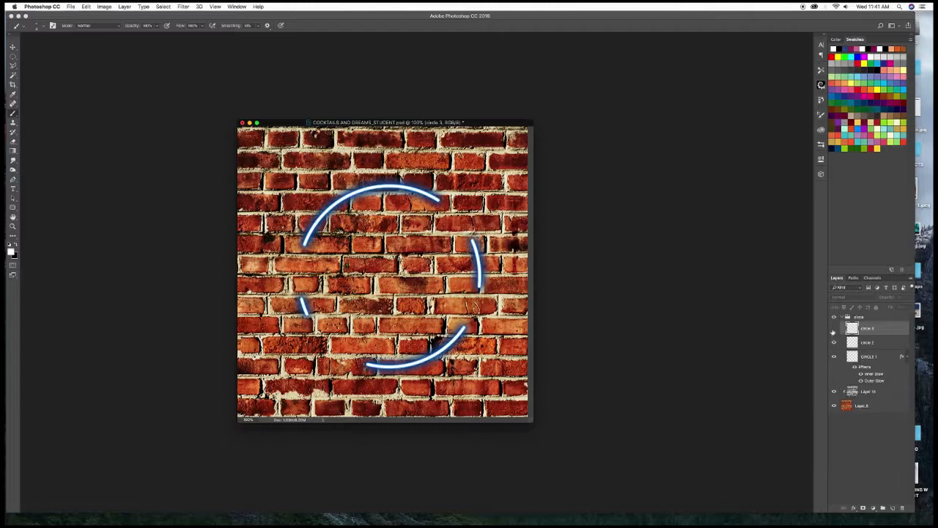
# Apply a Gaussian Blur with a radius of 1 pixel to the circle 3 layer
pyautogui.click(880, 343)
pyautogui.click(880, 328)
pyautogui.click(880, 343)
pyautogui.click(880, 331)
pyautogui.click(183, 7)
pyautogui.moveTo(242, 93)
pyautogui.click(288, 120)
pyautogui.write('1')
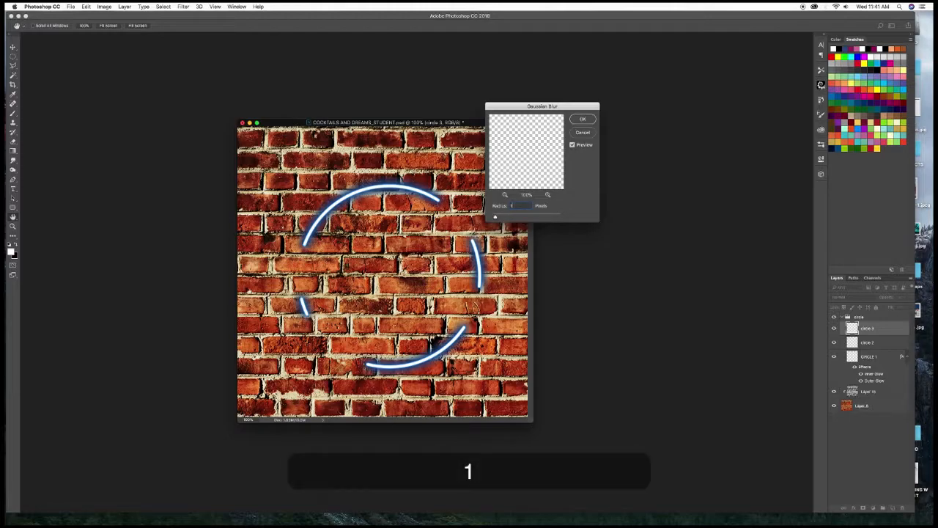
pyautogui.press('Return')
# Repeat the last Gaussian Blur on the circle 2 layer
pyautogui.click(880, 343)
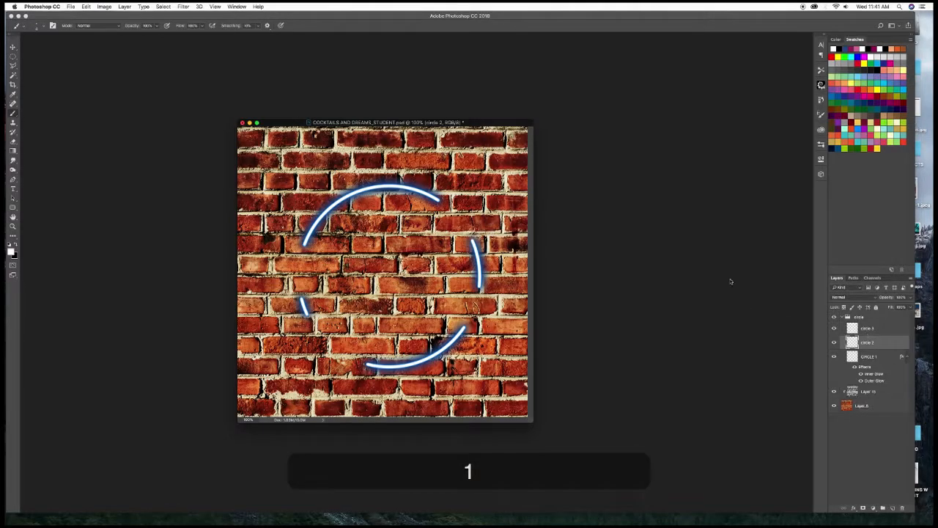
pyautogui.click(183, 7)
pyautogui.click(198, 16)
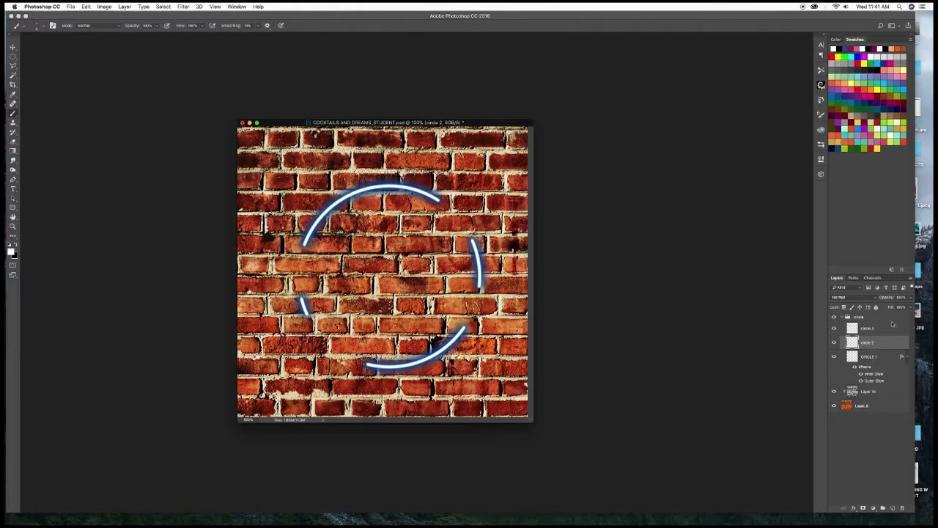
# Lower the opacity of the circle 2 layer to roughly 60%
pyautogui.click(887, 299)
pyautogui.write('67')
pyautogui.moveTo(886, 299); pyautogui.dragTo(883, 300)
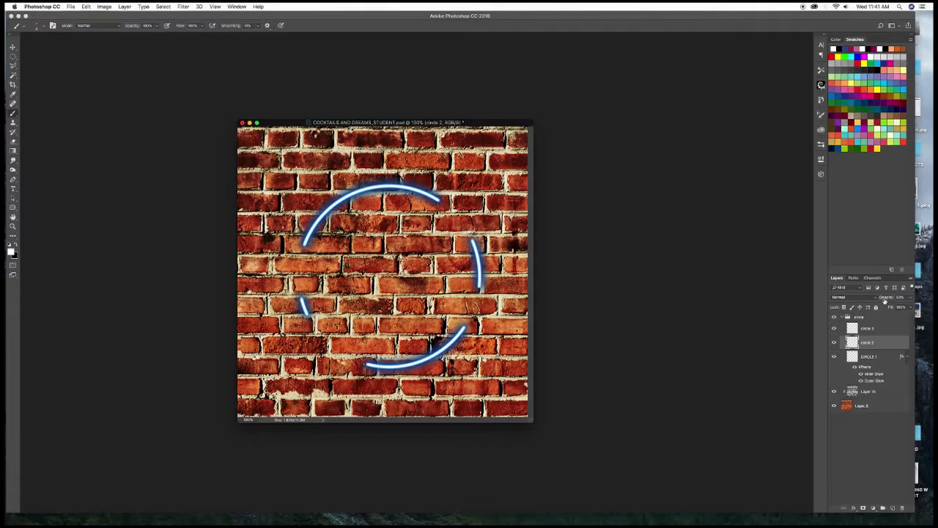
pyautogui.press('Return')
# Examine how circle 2 and circle 3 each contribute to the glow by toggling their visibility, and select circle 3
pyautogui.click(835, 342)
pyautogui.click(835, 343)
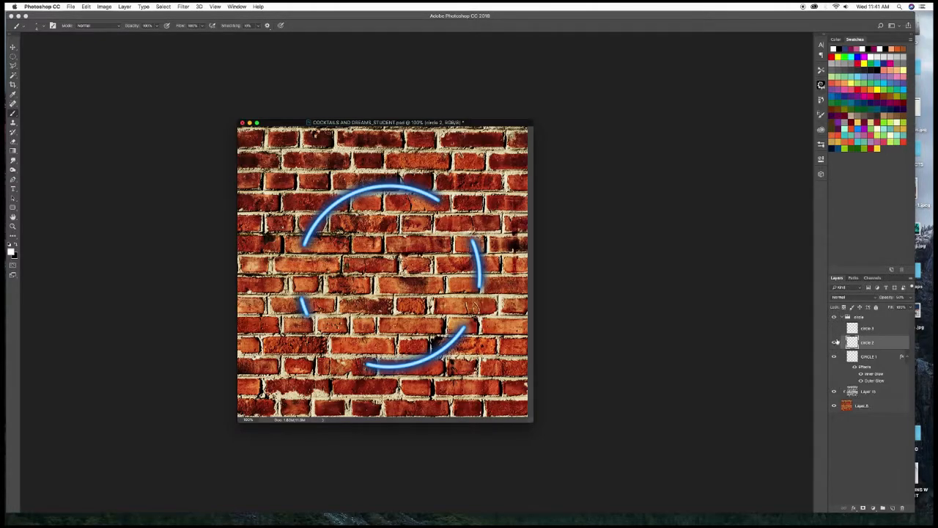
pyautogui.click(834, 343)
pyautogui.click(834, 342)
pyautogui.click(835, 328)
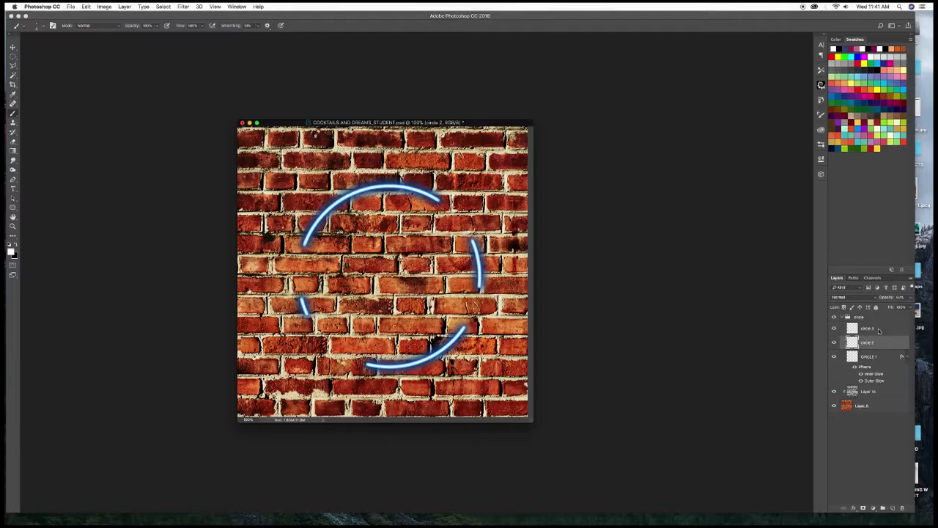
pyautogui.click(876, 331)
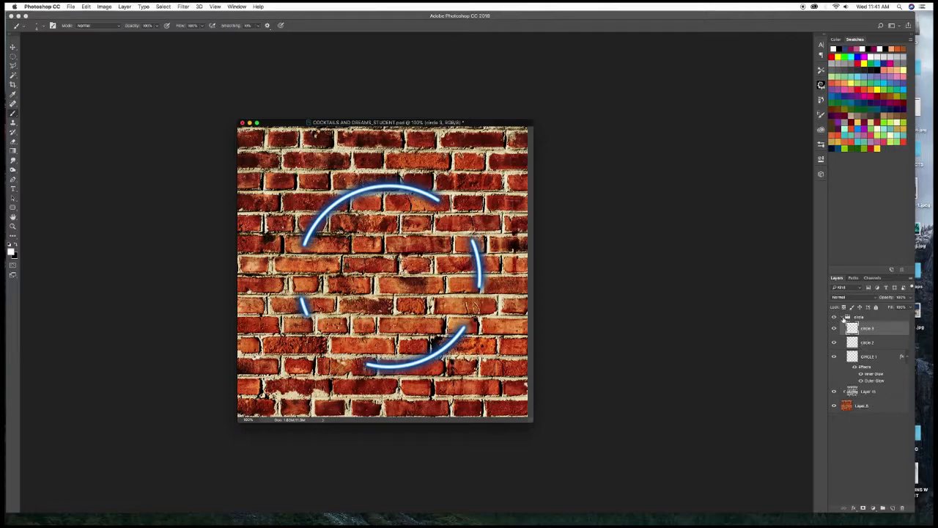
# Collapse the circle group and add a new layer named "text 1" above it
pyautogui.click(844, 317)
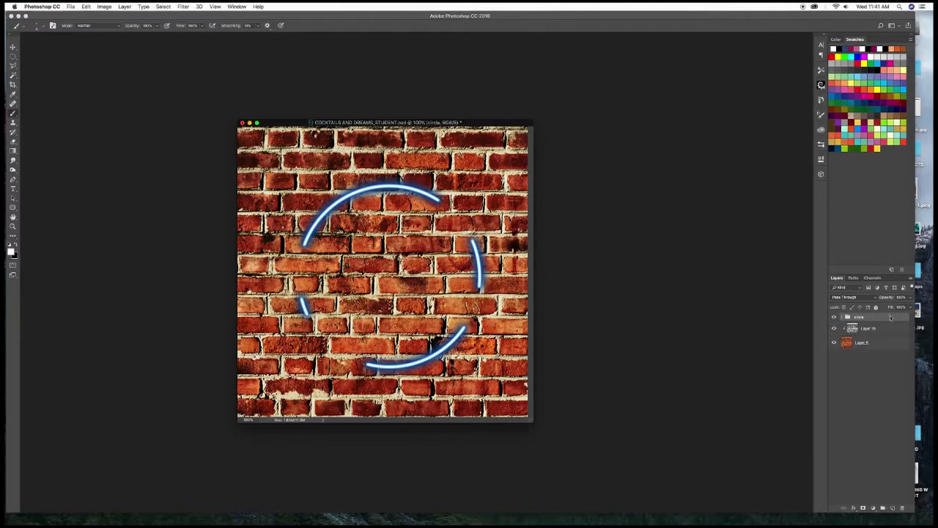
pyautogui.click(893, 508)
pyautogui.doubleClick(863, 319)
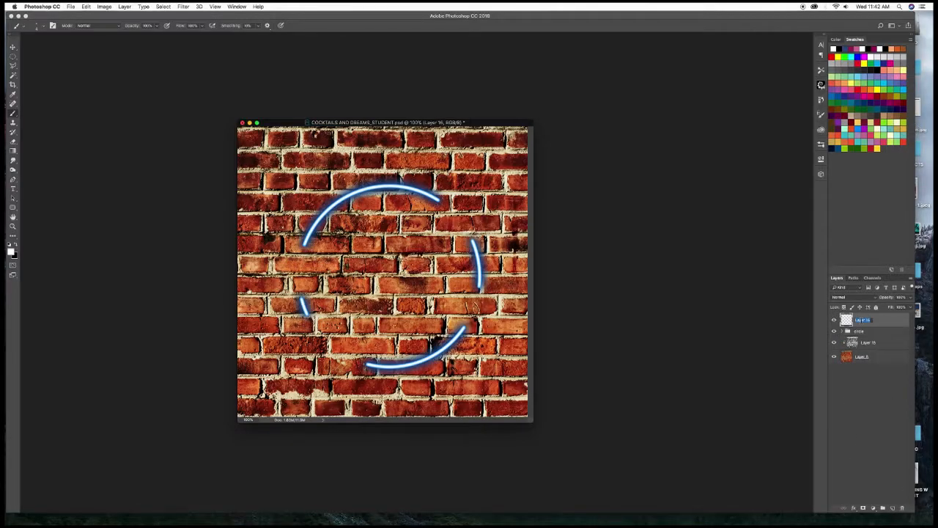
pyautogui.write('text 1')
pyautogui.press('Return')
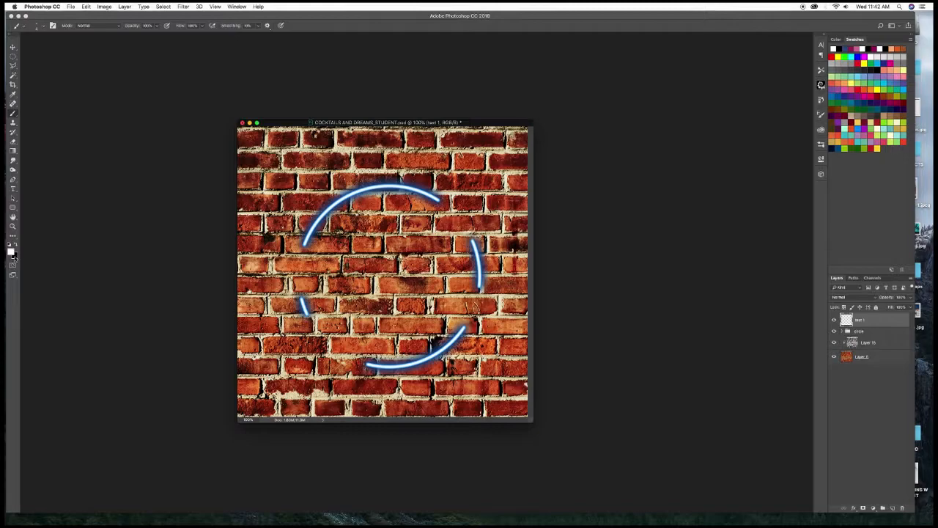
# Set the foreground color to a deep magenta with RGB values 158, 0, 93
pyautogui.click(11, 253)
pyautogui.moveTo(729, 360); pyautogui.dragTo(692, 364)
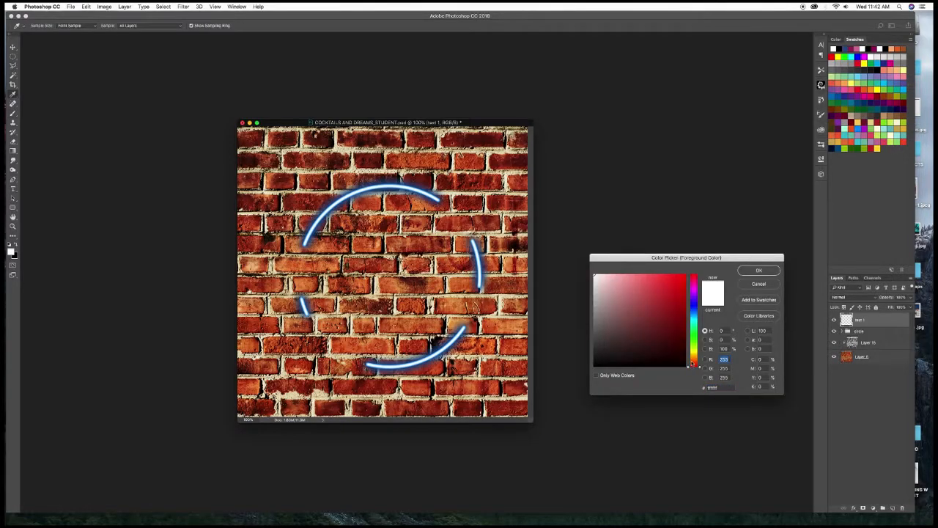
pyautogui.write('158')
pyautogui.press('Tab')
pyautogui.write('0')
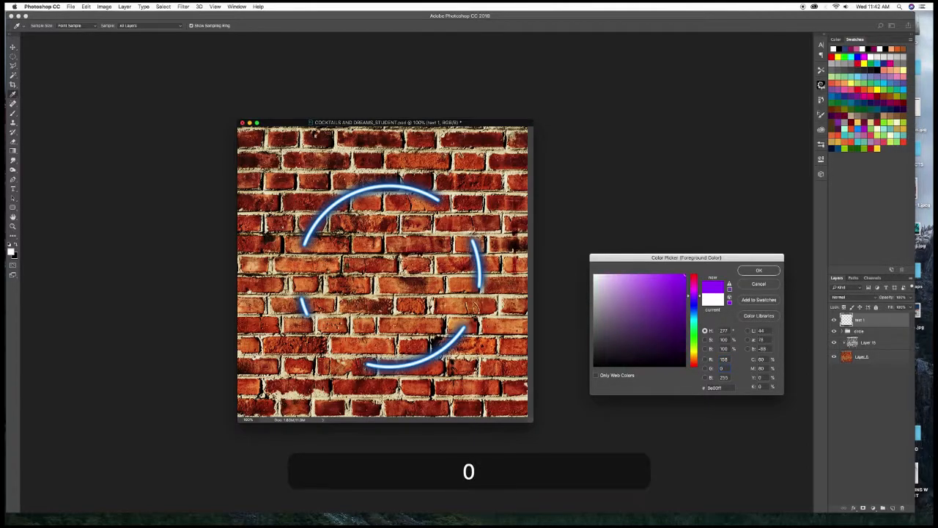
pyautogui.press('Tab')
pyautogui.write('93')
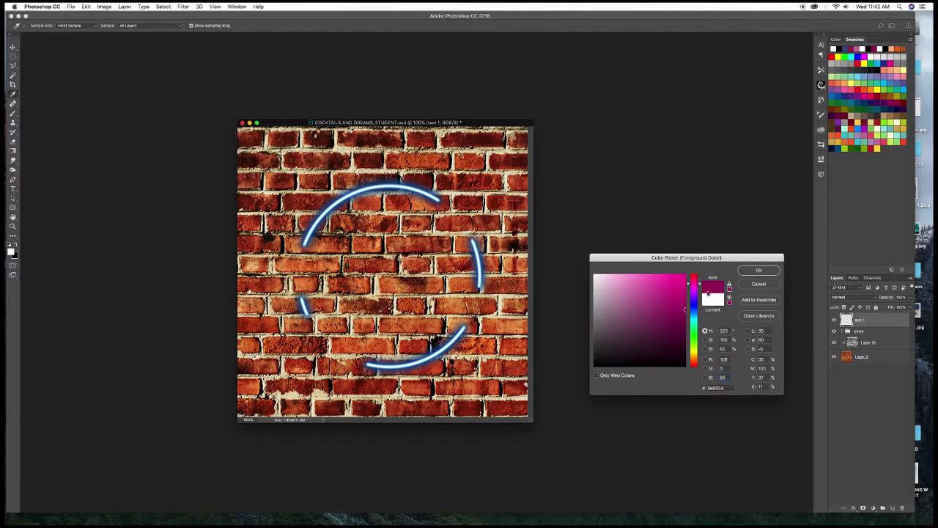
pyautogui.click(758, 271)
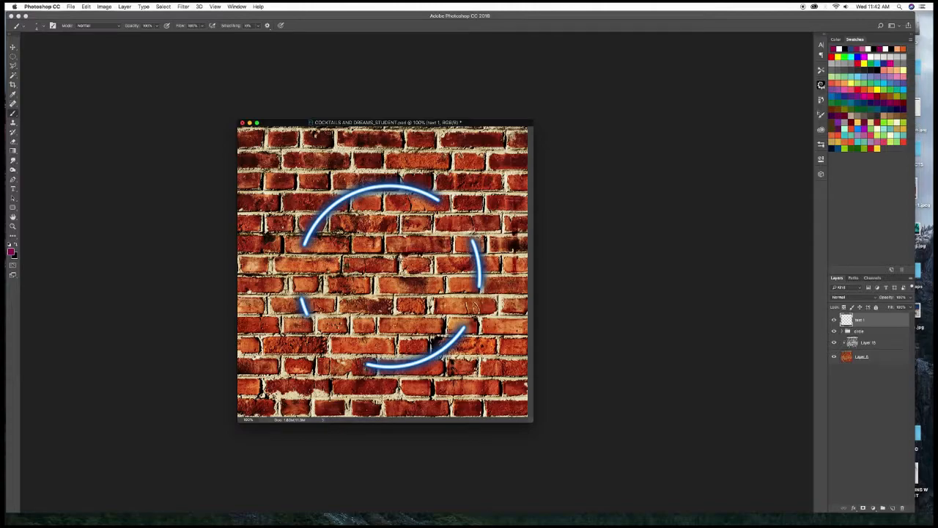
# Set the Hard Round brush size to 13 px
pyautogui.press('b')
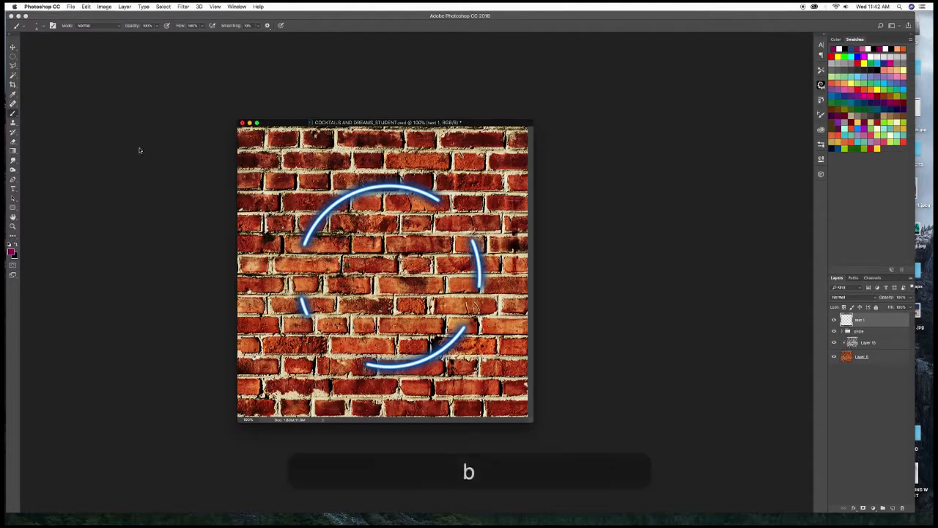
pyautogui.press(']')
pyautogui.press(']')
pyautogui.press(']')
pyautogui.press(']')
pyautogui.press(']')
pyautogui.press(']')
pyautogui.press(']')
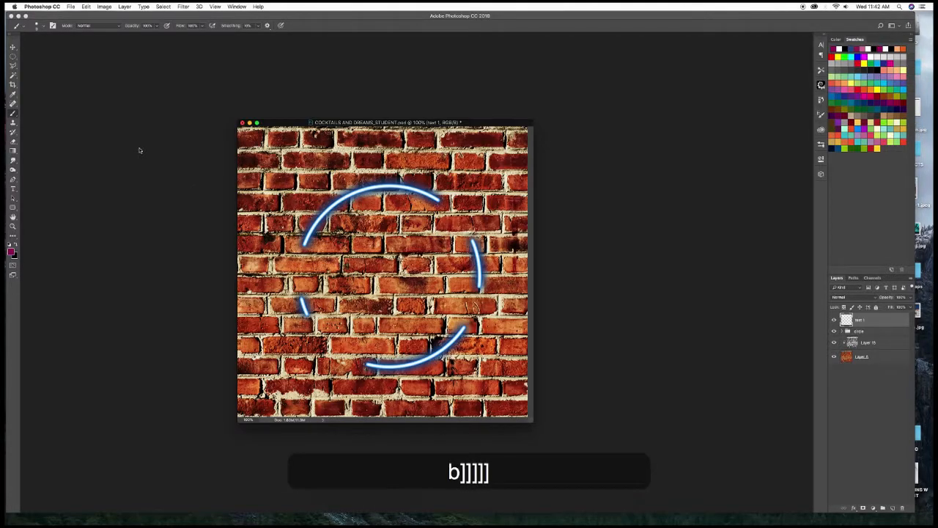
pyautogui.click(42, 26)
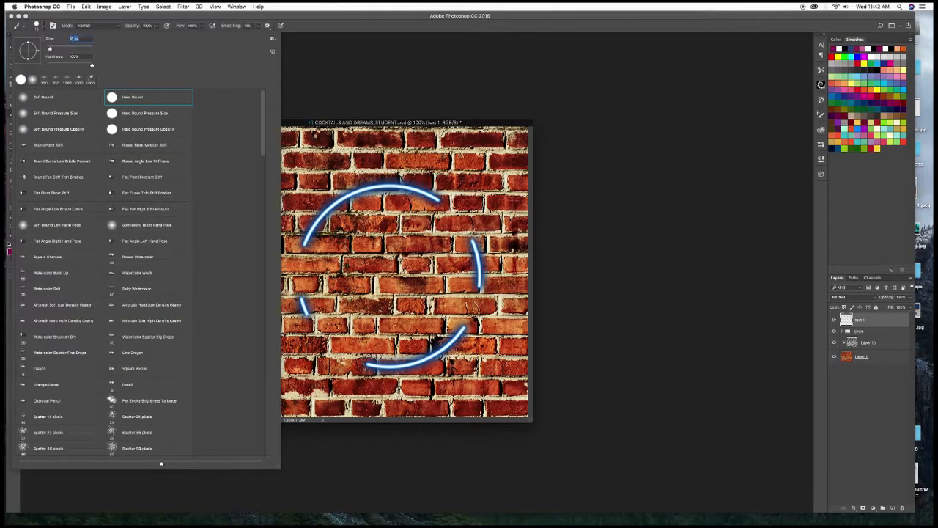
pyautogui.write('13')
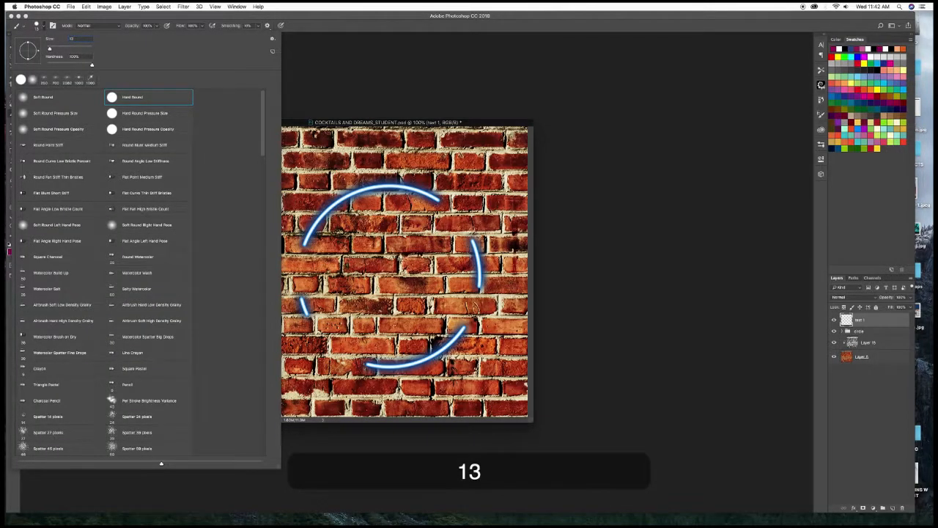
pyautogui.press('Return')
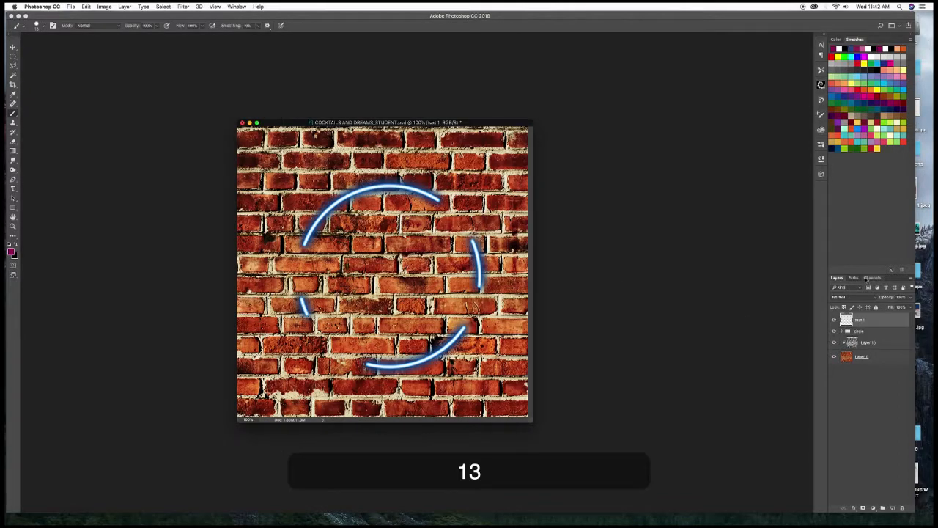
# Stroke the Words path with the magenta brush on the text 1 layer
pyautogui.click(854, 278)
pyautogui.rightClick(867, 287)
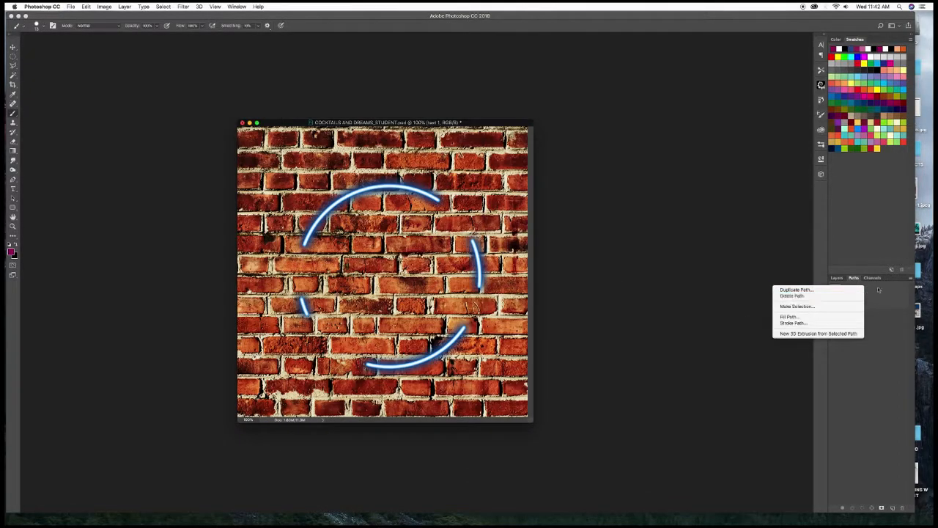
pyautogui.click(871, 377)
pyautogui.click(856, 289)
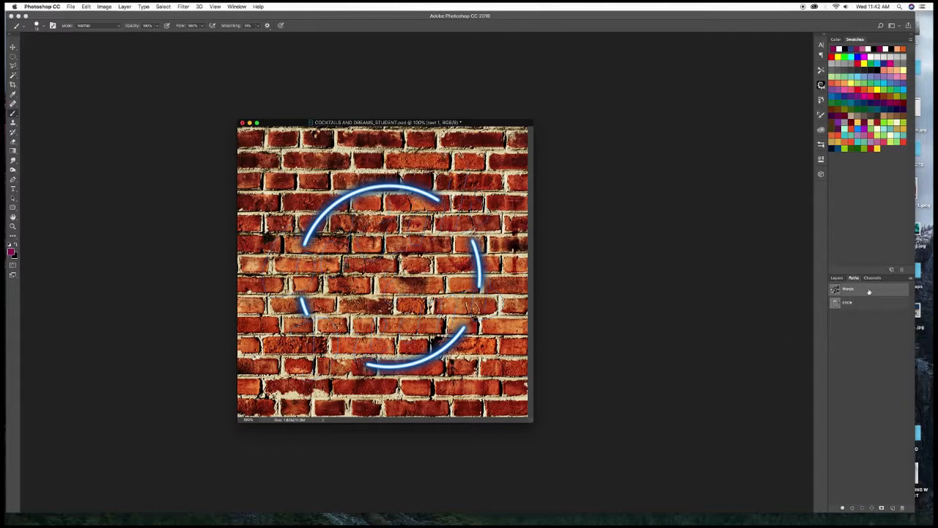
pyautogui.rightClick(865, 292)
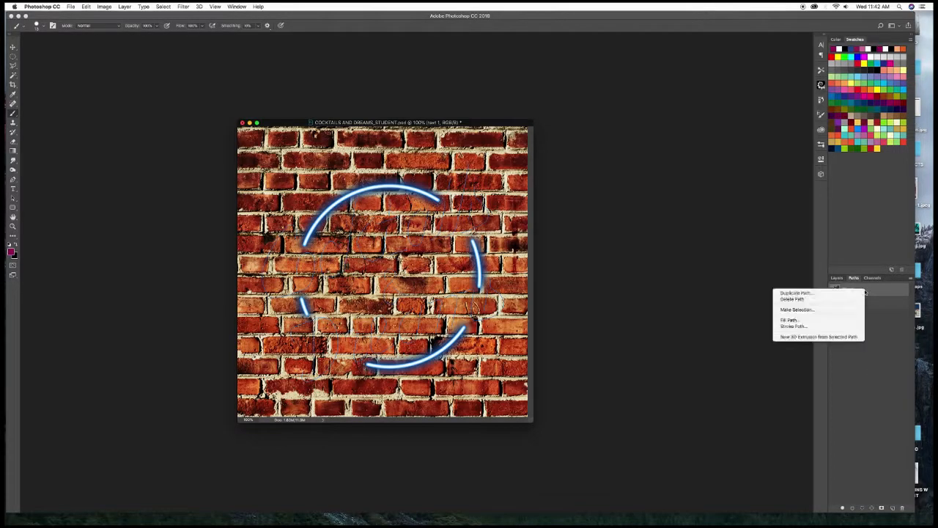
pyautogui.click(833, 330)
pyautogui.press('Return')
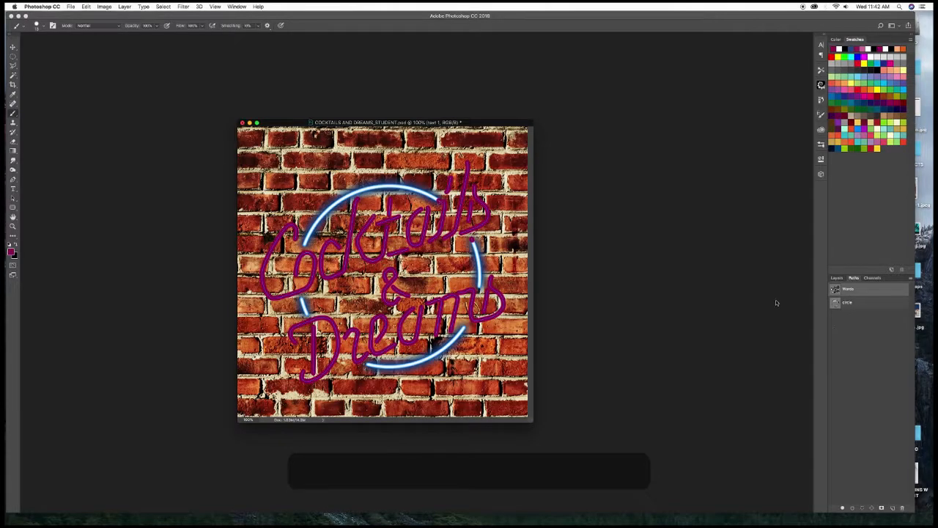
# Add a new layer named "text 2" above the text 1 layer
pyautogui.click(836, 278)
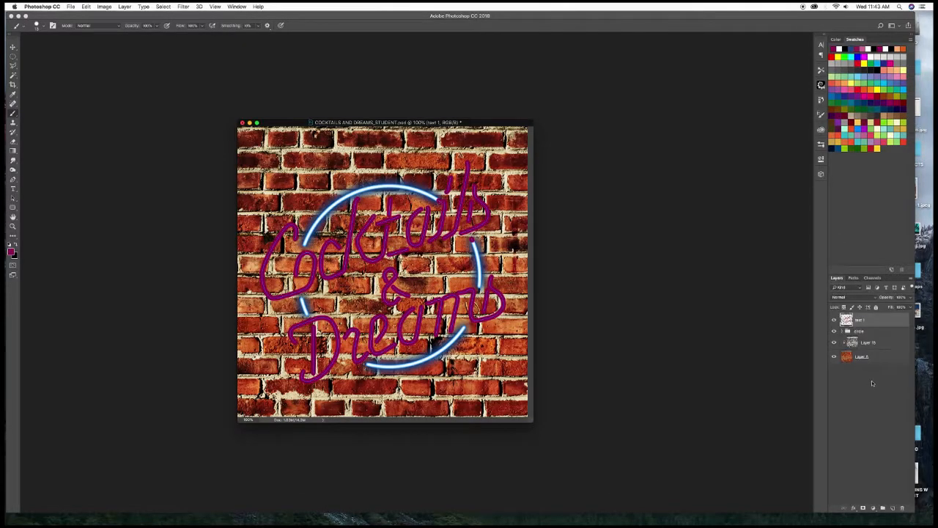
pyautogui.click(893, 508)
pyautogui.doubleClick(861, 321)
pyautogui.write('text 2')
pyautogui.press('Return')
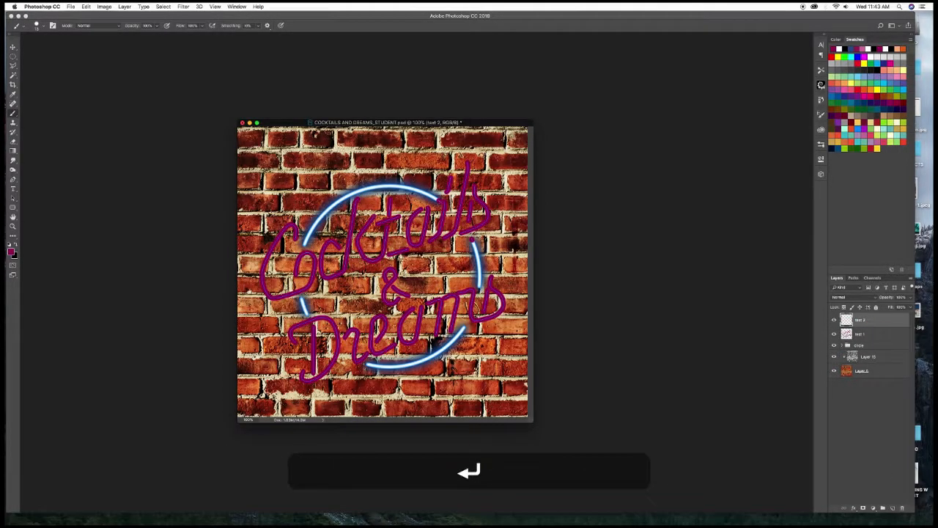
# Reset the colors with white as the foreground and reduce the brush size by four increments
pyautogui.press('d')
pyautogui.press('x')
pyautogui.press('d')
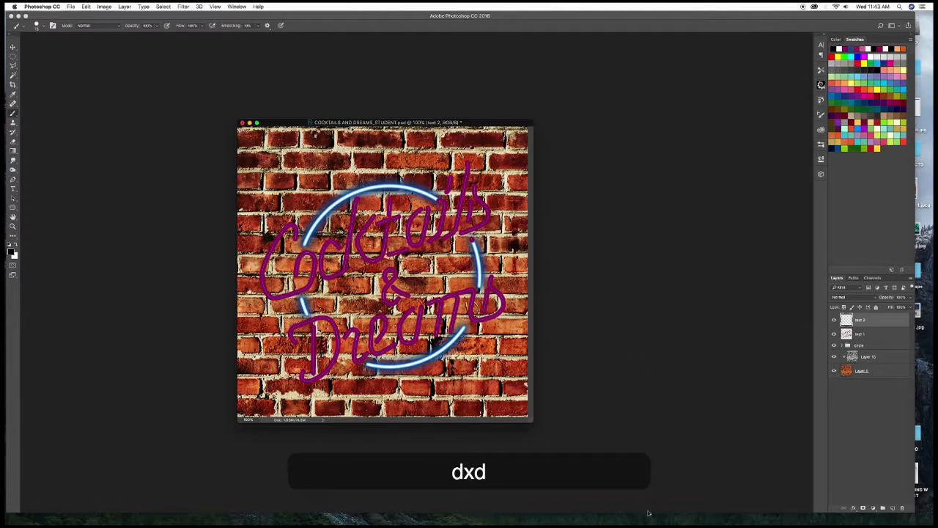
pyautogui.press('x')
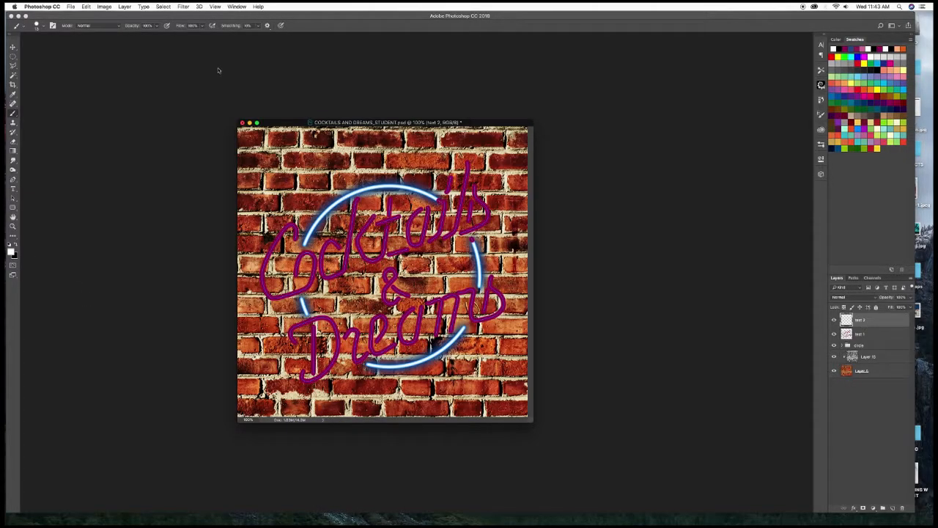
pyautogui.press('[')
pyautogui.press('[')
pyautogui.press('[')
pyautogui.press('[')
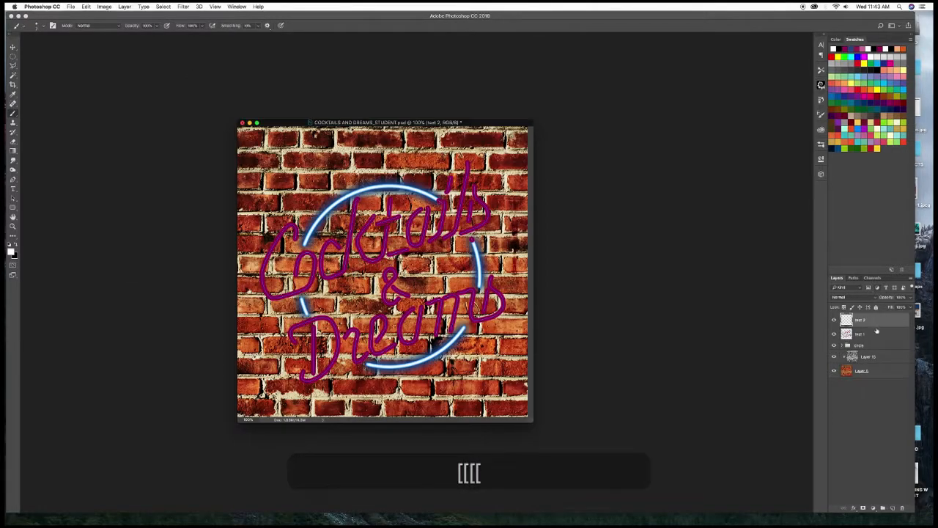
# Stroke the Words path with the white brush on the text 2 layer
pyautogui.click(855, 278)
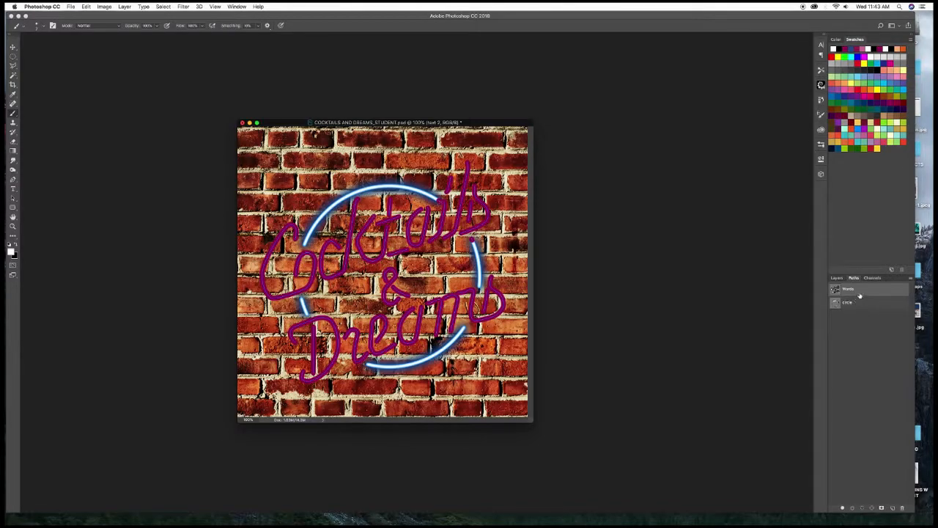
pyautogui.rightClick(859, 291)
pyautogui.click(841, 326)
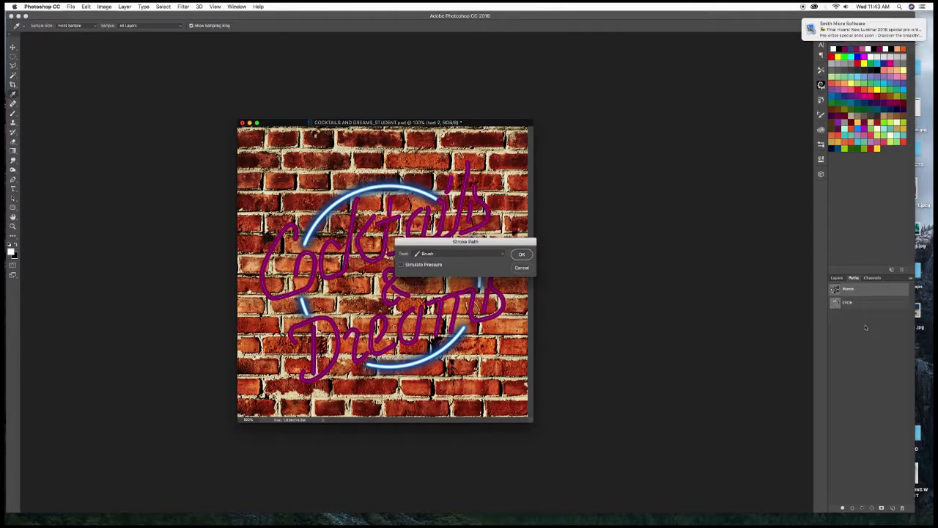
pyautogui.press('Return')
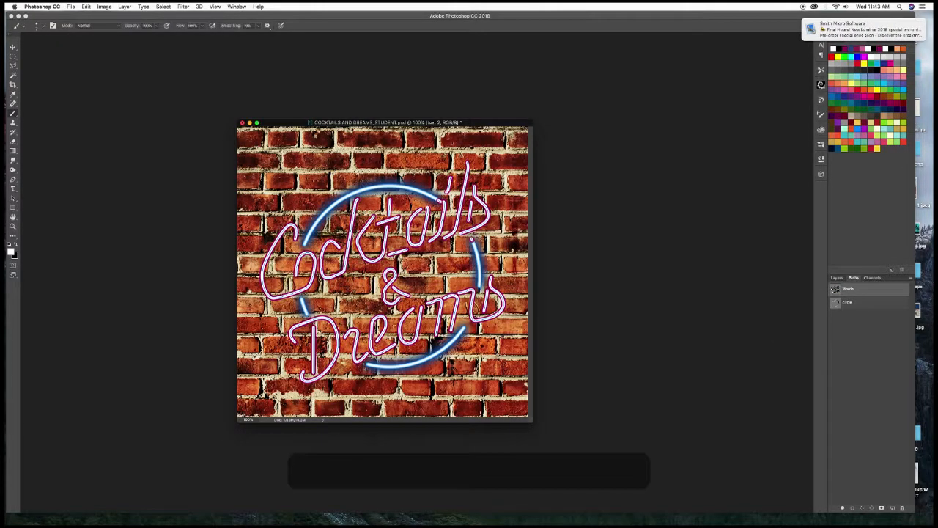
# Add a new layer named "text 3" above the text 2 layer
pyautogui.click(836, 278)
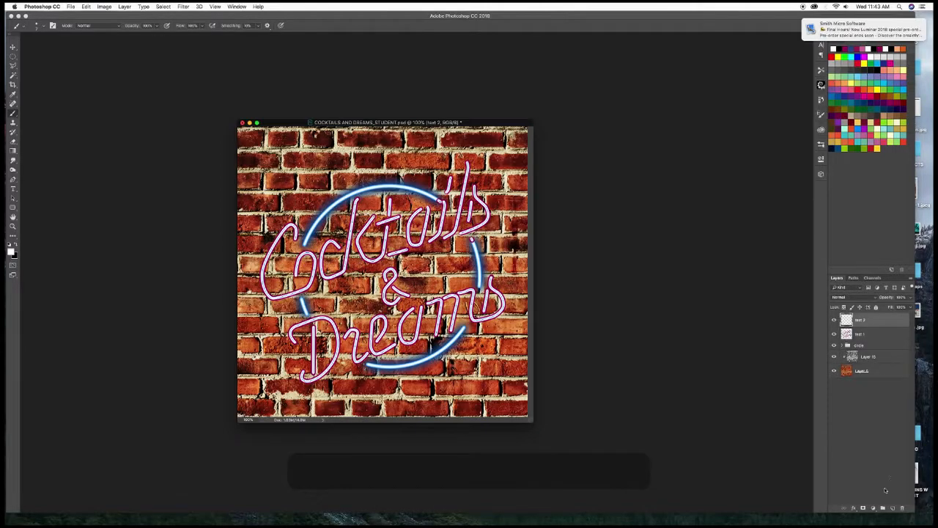
pyautogui.click(891, 508)
pyautogui.doubleClick(862, 321)
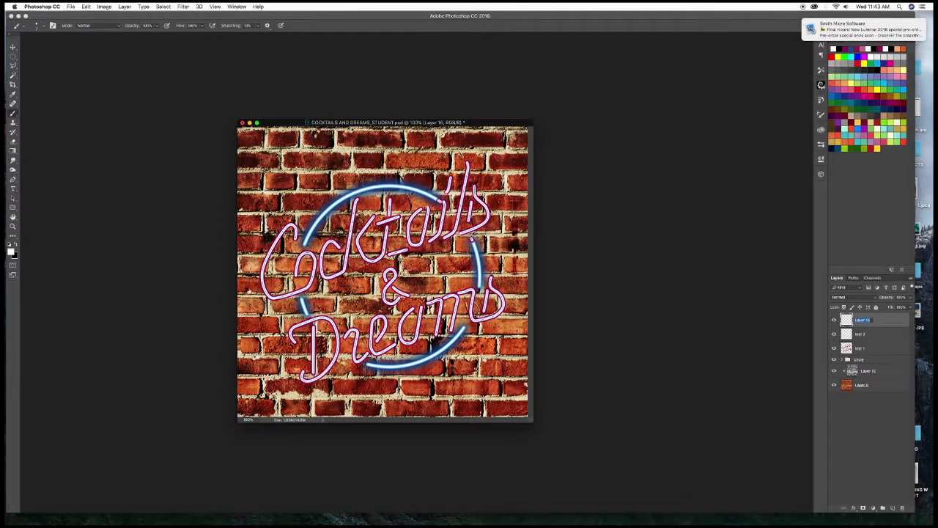
pyautogui.write('text 3')
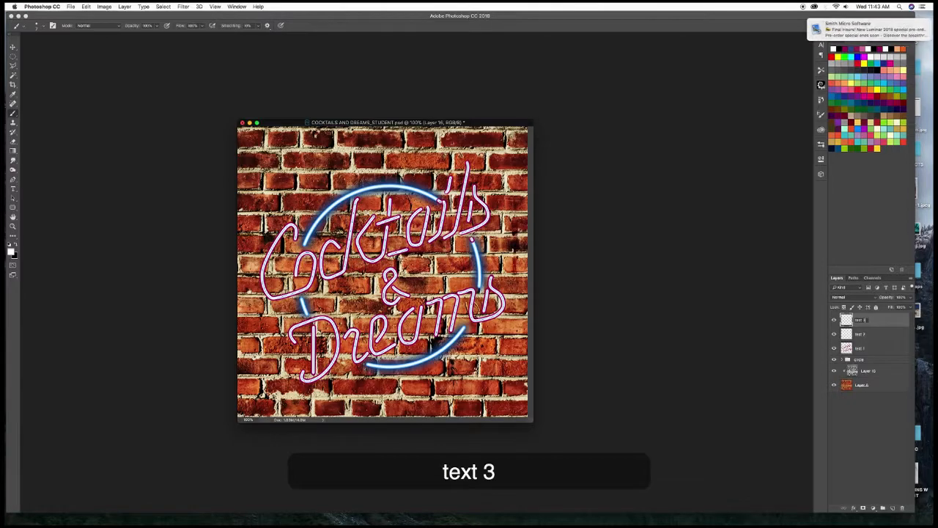
pyautogui.press('Return')
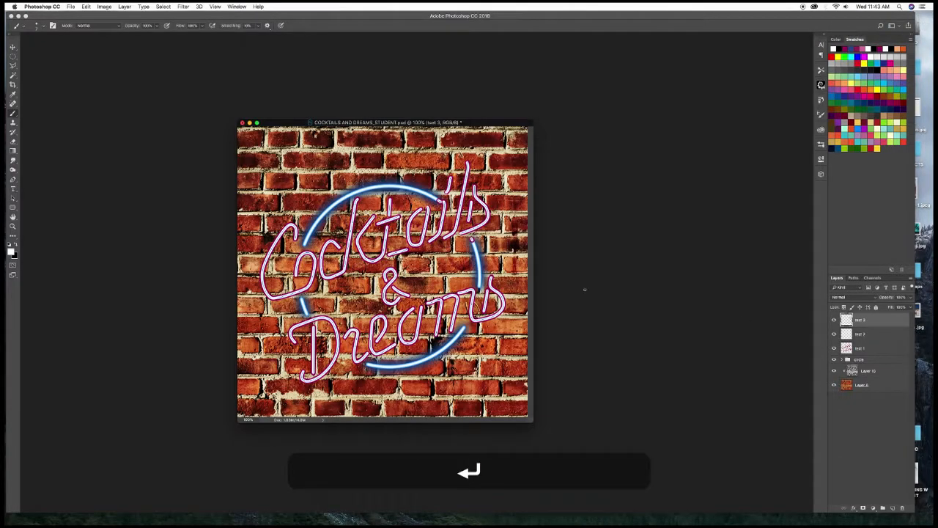
# Reduce the brush size by three increments and stroke the Words path in white on the text 3 layer
pyautogui.press('b')
pyautogui.press('[')
pyautogui.press('[')
pyautogui.press('[')
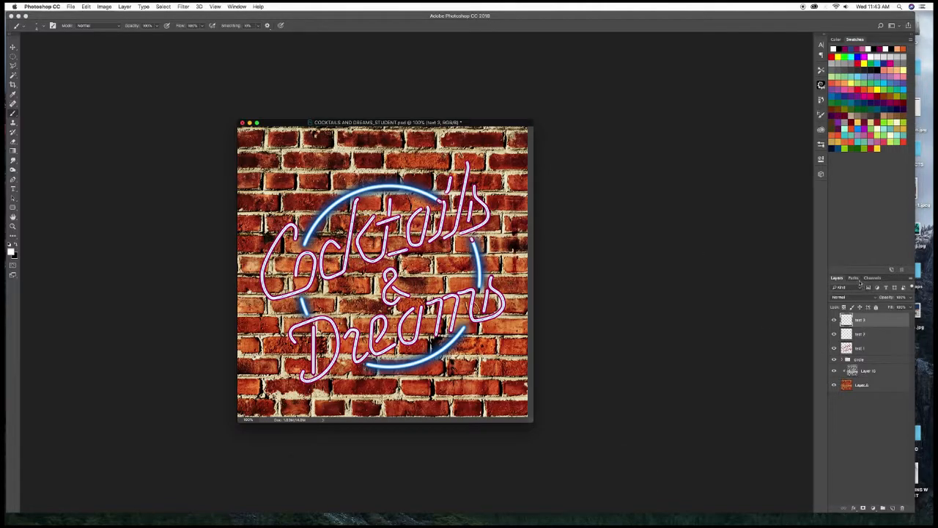
pyautogui.click(854, 278)
pyautogui.rightClick(868, 293)
pyautogui.click(843, 328)
pyautogui.press('Return')
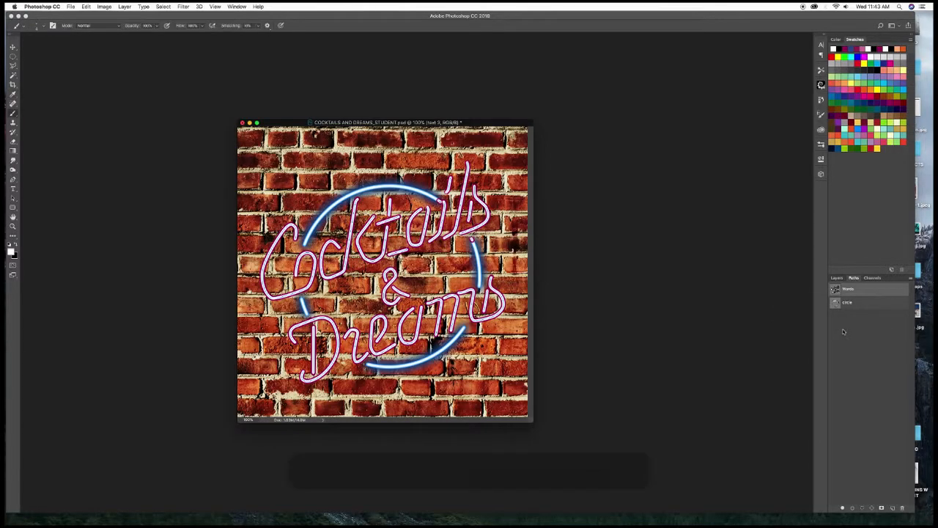
# Hide the circle group and compare the text 2 and text 3 strokes by toggling their visibility, leaving both shown
pyautogui.click(837, 278)
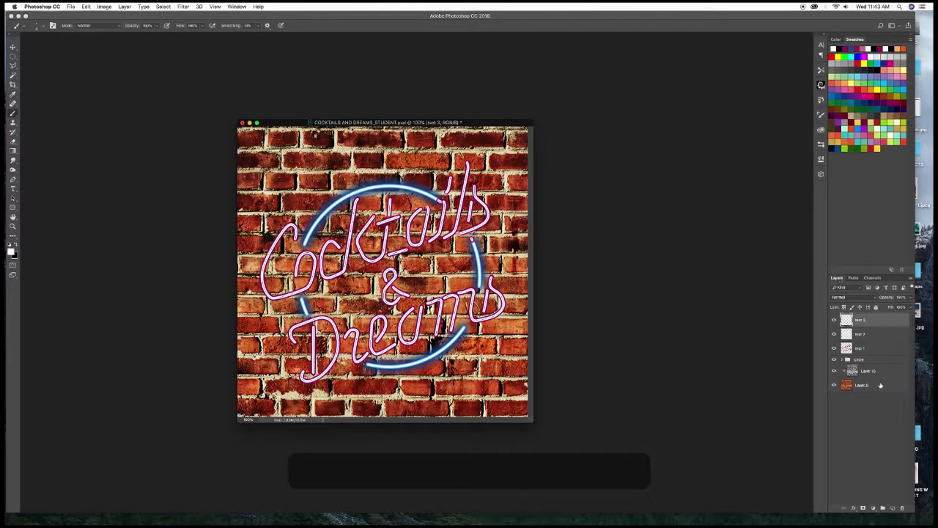
pyautogui.click(834, 321)
pyautogui.click(835, 334)
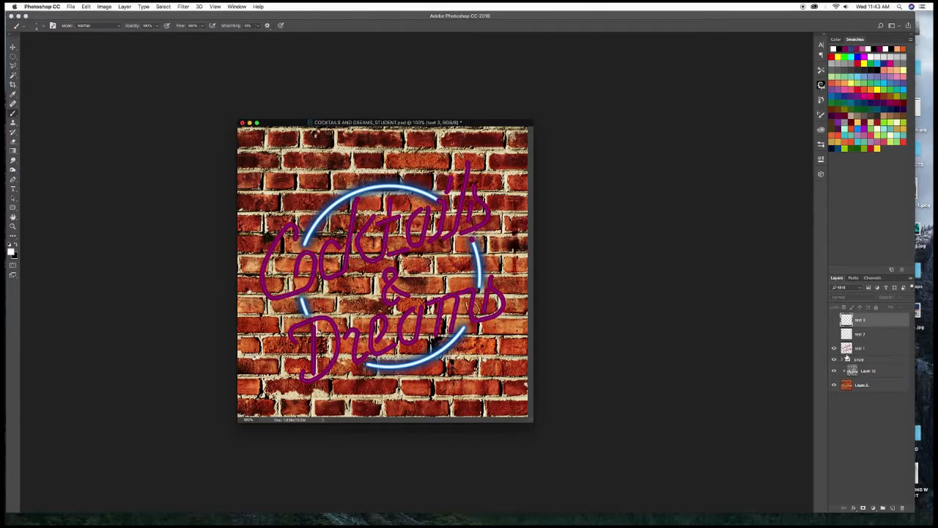
pyautogui.click(835, 360)
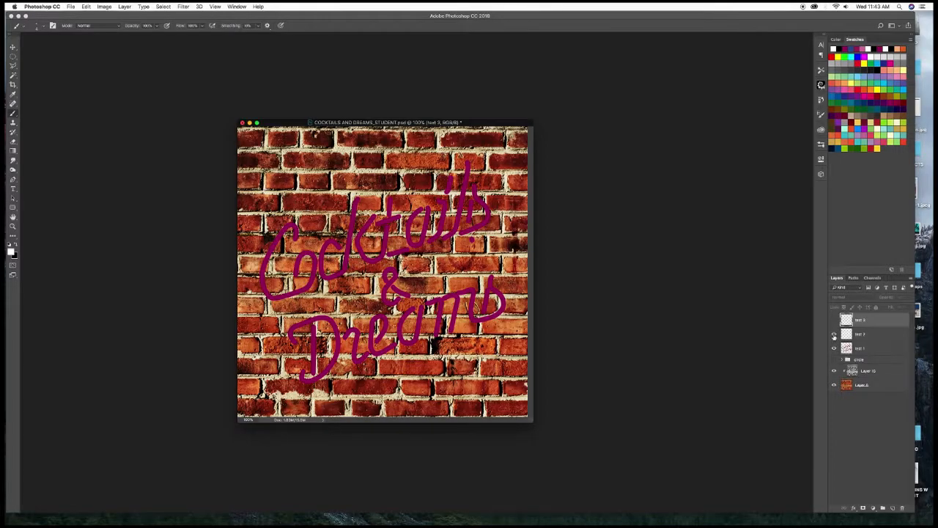
pyautogui.click(834, 335)
pyautogui.click(834, 334)
pyautogui.click(834, 321)
pyautogui.click(835, 320)
pyautogui.click(834, 320)
pyautogui.click(835, 334)
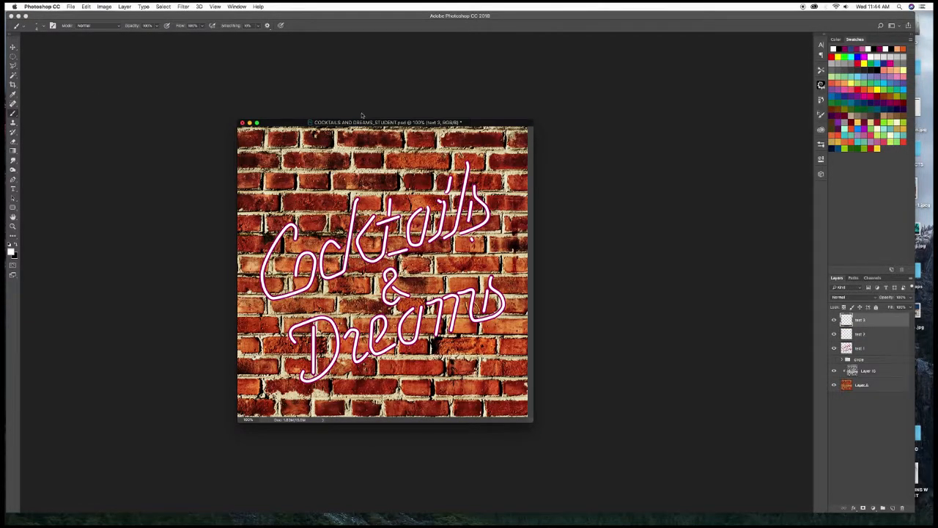
# Reapply the last Gaussian Blur to the text 3 and text 2 layers, and lower the opacity of text 2
pyautogui.click(183, 7)
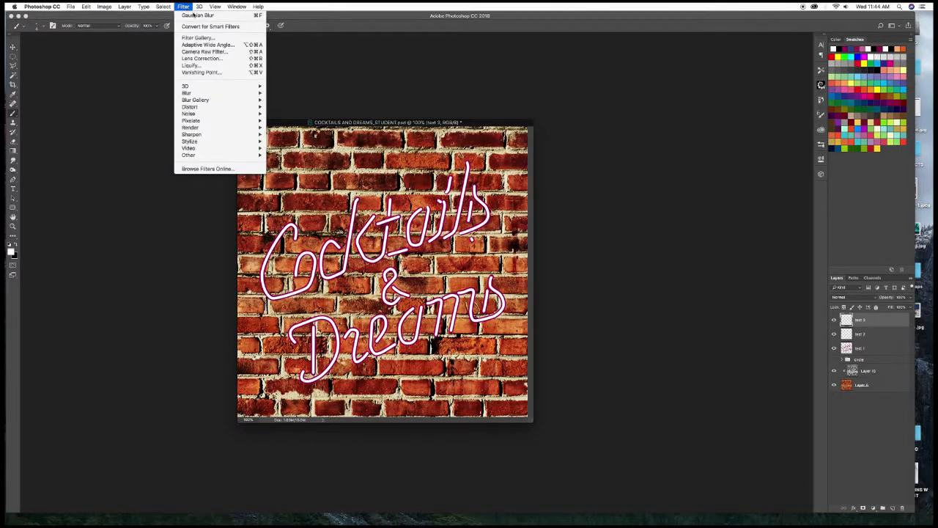
pyautogui.click(198, 16)
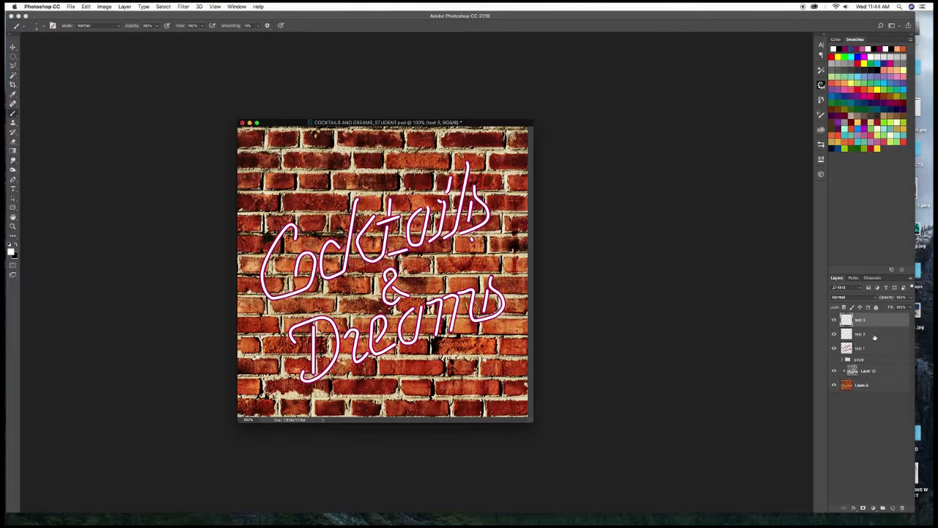
pyautogui.click(874, 335)
pyautogui.click(183, 6)
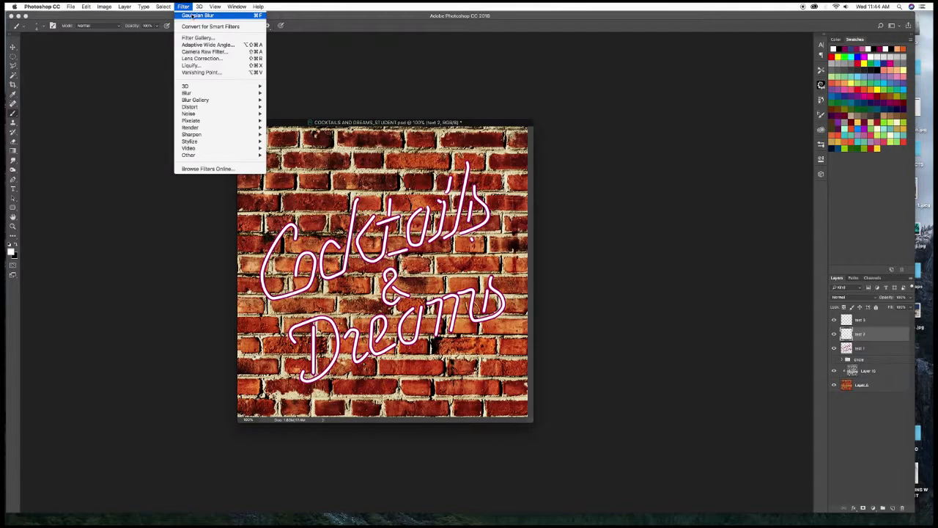
pyautogui.click(198, 15)
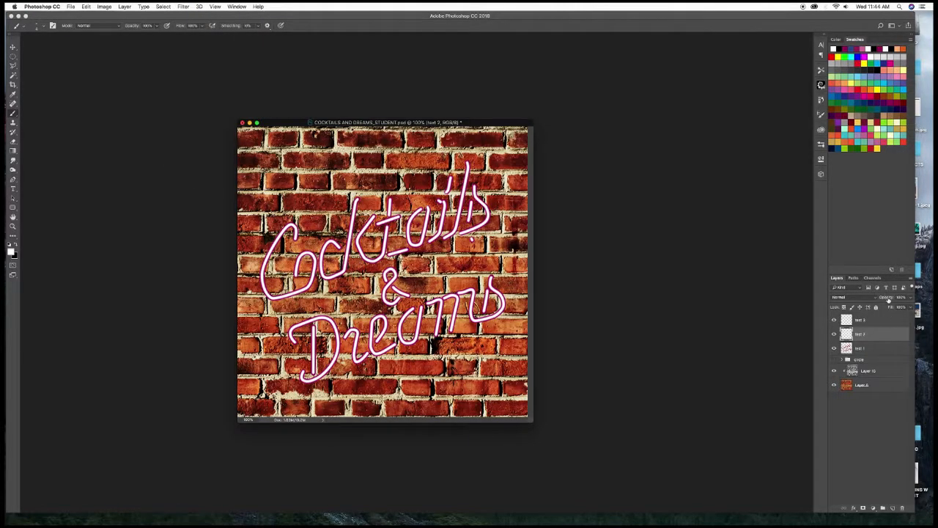
pyautogui.moveTo(888, 299); pyautogui.dragTo(871, 299)
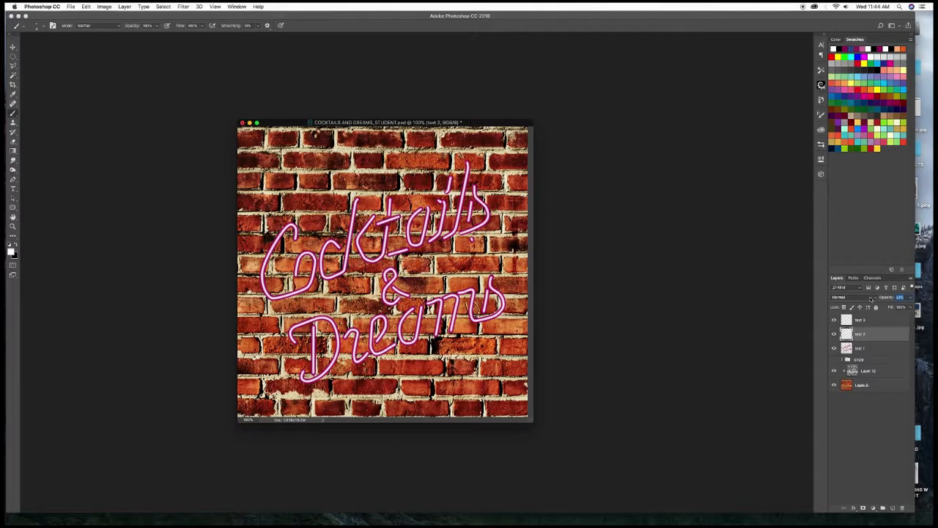
# Compare the blurred text 3 and text 2 strokes by toggling their visibility, leaving both layers hidden
pyautogui.click(835, 320)
pyautogui.click(834, 321)
pyautogui.click(834, 334)
pyautogui.click(834, 334)
pyautogui.click(834, 335)
pyautogui.click(835, 320)
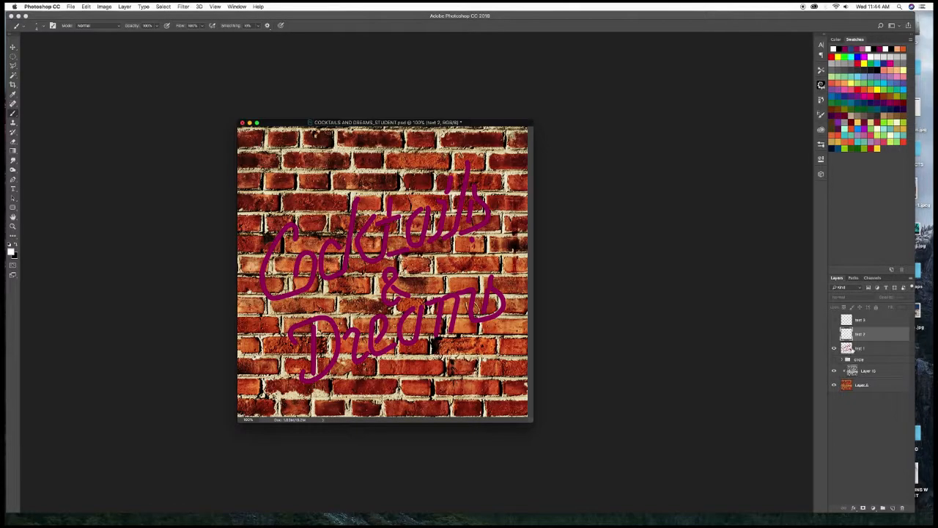
# Inspect the text 1 stroke by toggling its visibility with and without the brick background, leaving both shown
pyautogui.click(834, 349)
pyautogui.click(834, 349)
pyautogui.click(833, 349)
pyautogui.click(834, 349)
pyautogui.click(834, 385)
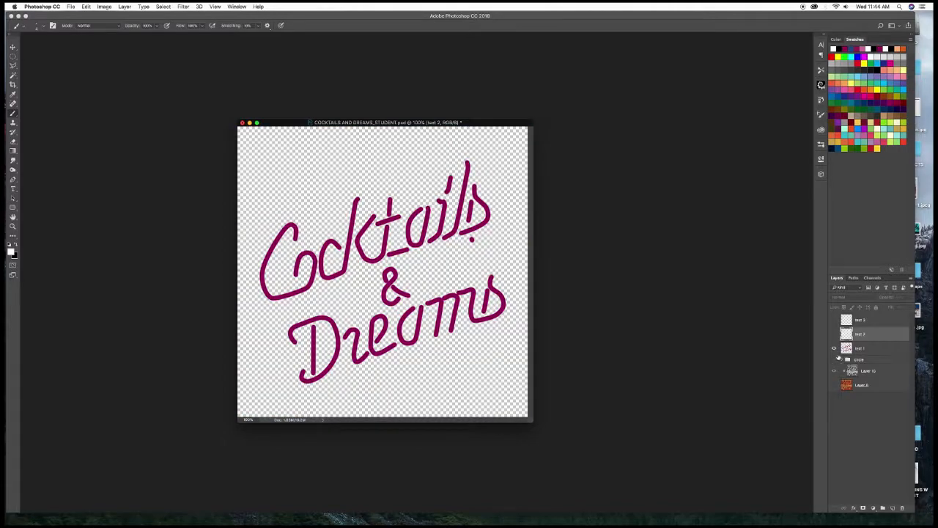
pyautogui.click(834, 349)
pyautogui.click(833, 350)
pyautogui.click(834, 386)
# Open the layer style settings for the text 1 layer and enable Inner Glow
pyautogui.click(869, 351)
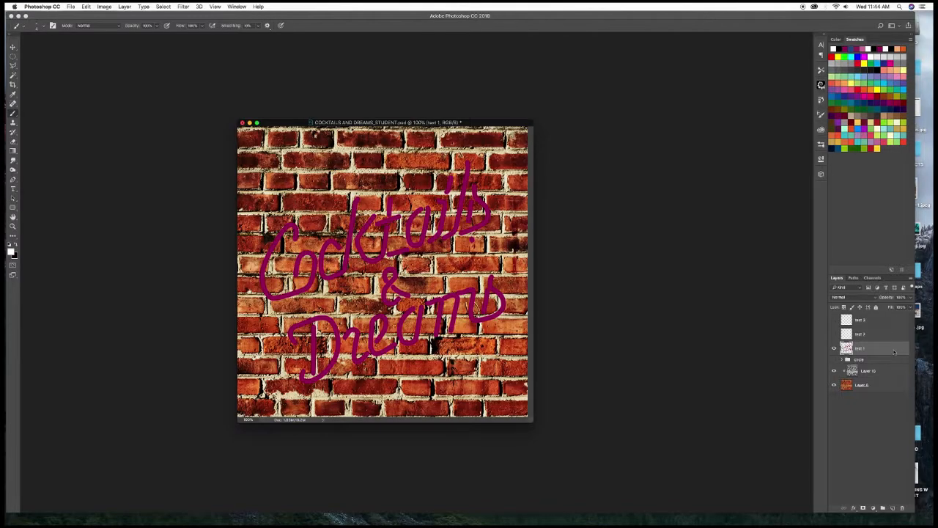
pyautogui.doubleClick(894, 354)
pyautogui.moveTo(657, 137); pyautogui.dragTo(601, 149)
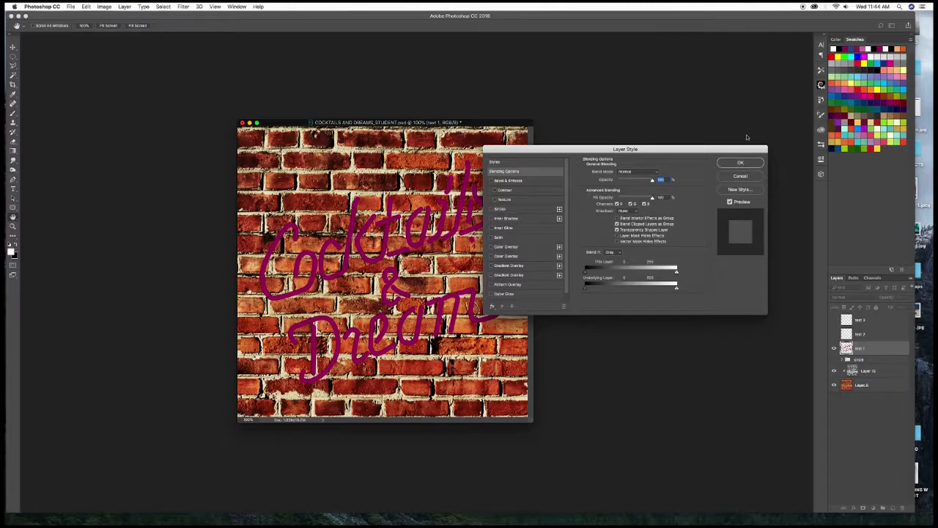
pyautogui.click(513, 229)
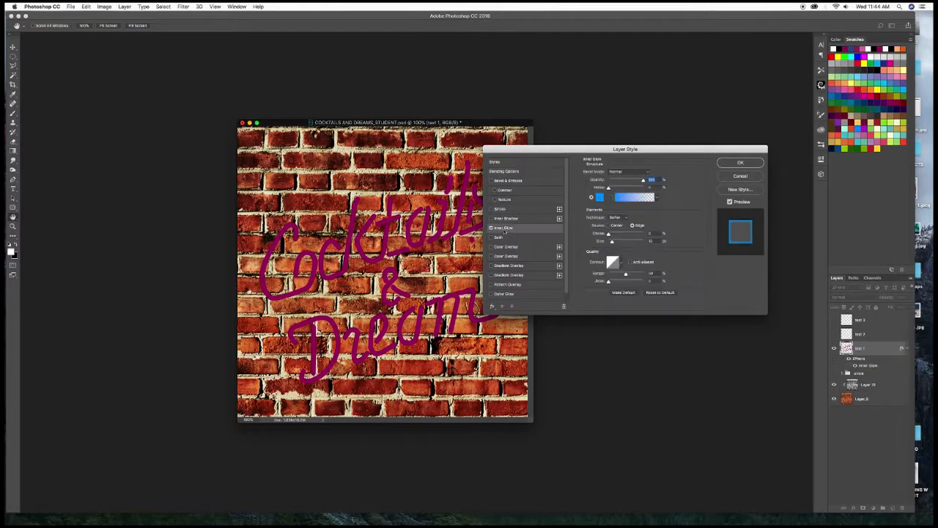
# Set the inner glow colour of text 1 to RGB 154, 31, 88
pyautogui.click(600, 198)
pyautogui.moveTo(728, 360); pyautogui.dragTo(709, 360)
pyautogui.write('154')
pyautogui.press('Tab')
pyautogui.write('31')
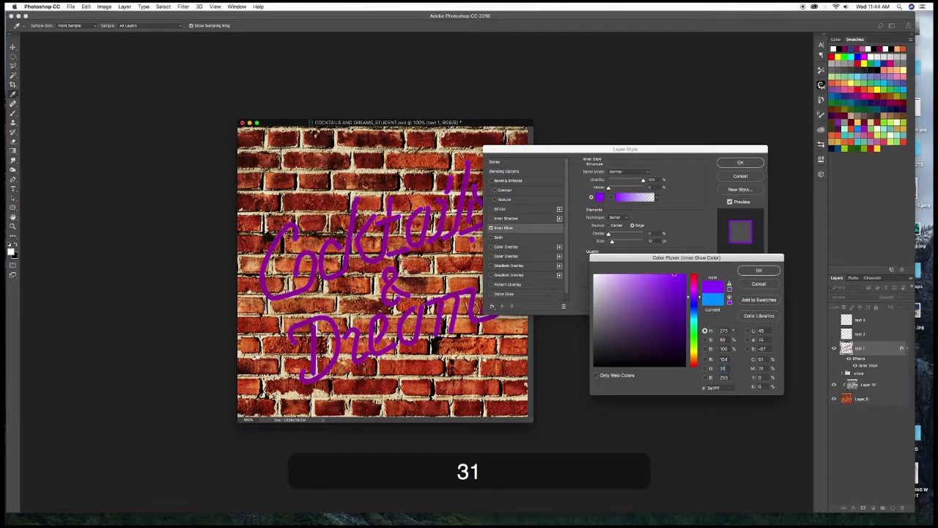
pyautogui.press('Tab')
pyautogui.press('Tab')
pyautogui.write('88')
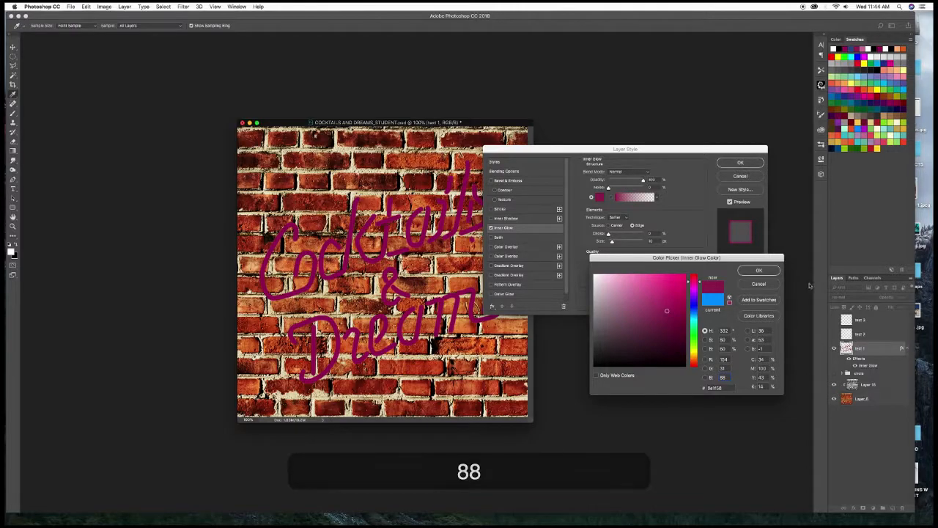
pyautogui.click(759, 270)
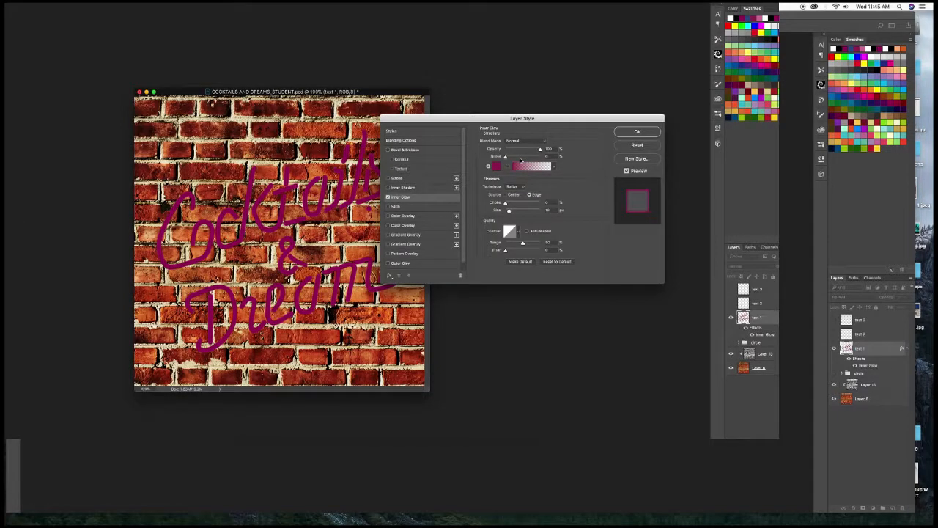
pyautogui.doubleClick(547, 156)
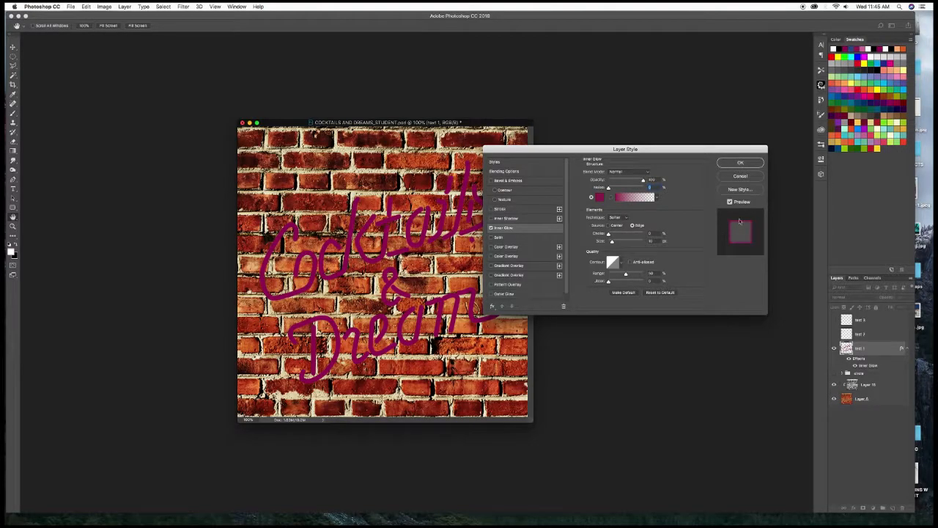
# Enable Outer Glow on text 1 and set the inner glow colour to RGB 255, 170, 204
pyautogui.click(506, 294)
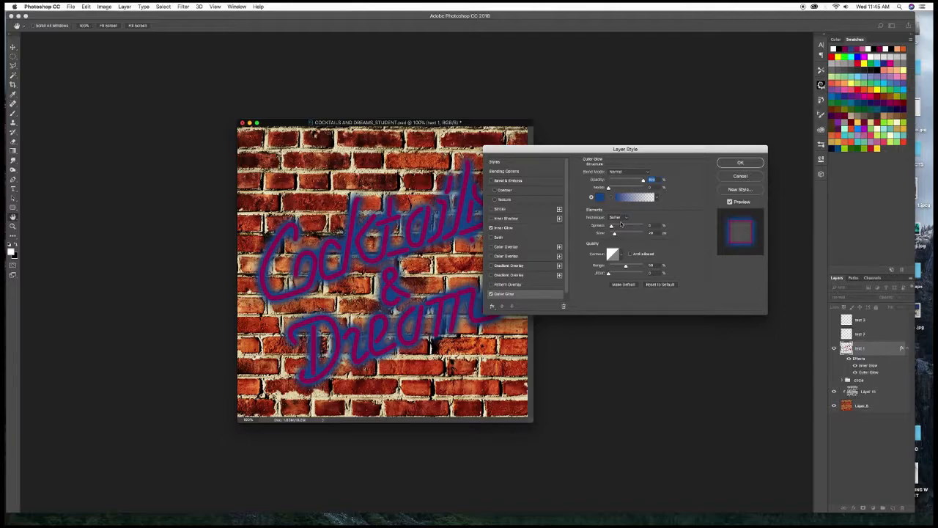
pyautogui.click(504, 227)
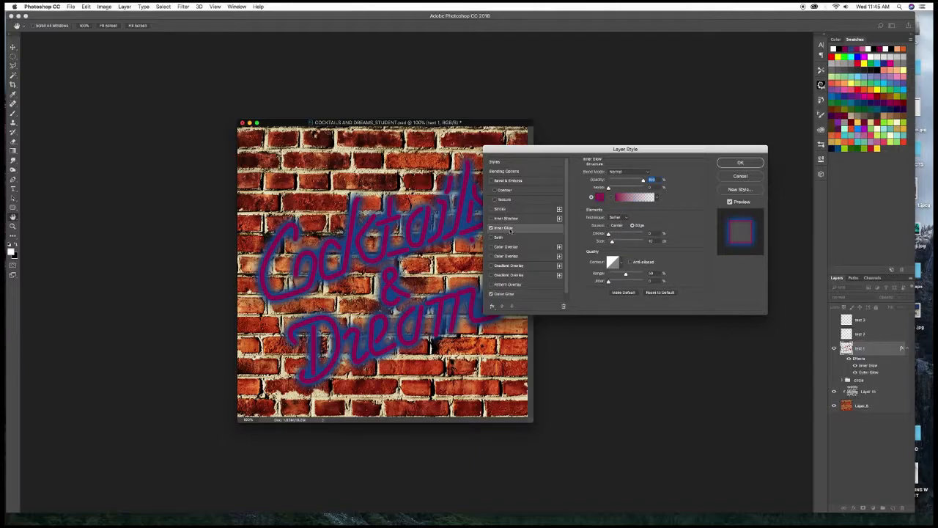
pyautogui.click(600, 198)
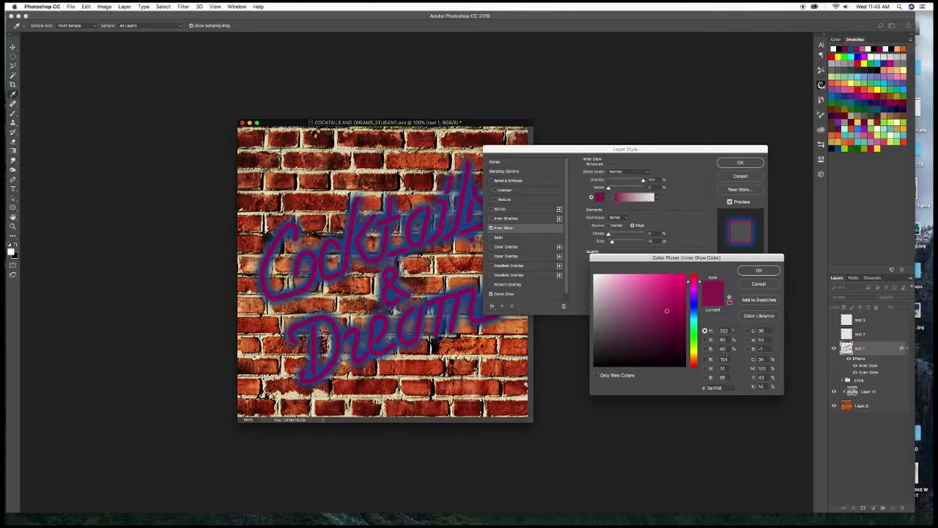
pyautogui.write('255')
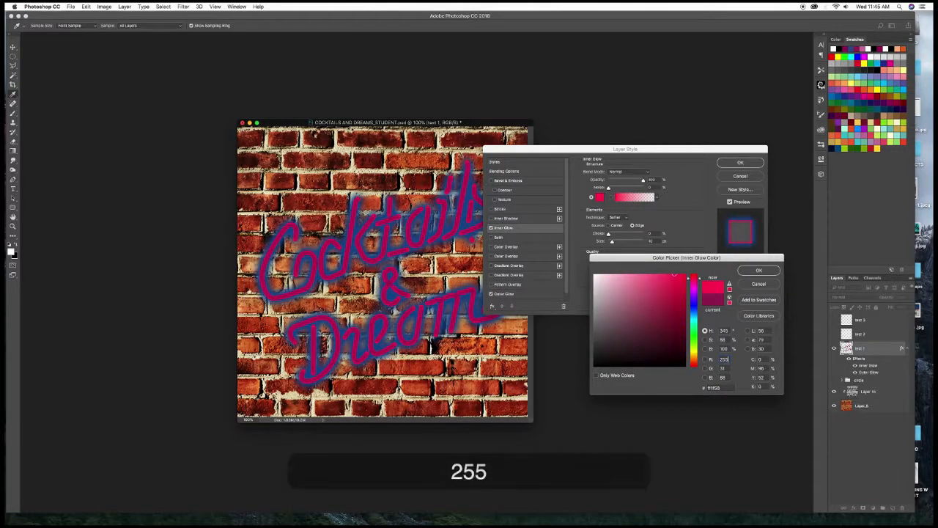
pyautogui.press('Tab')
pyautogui.write('170')
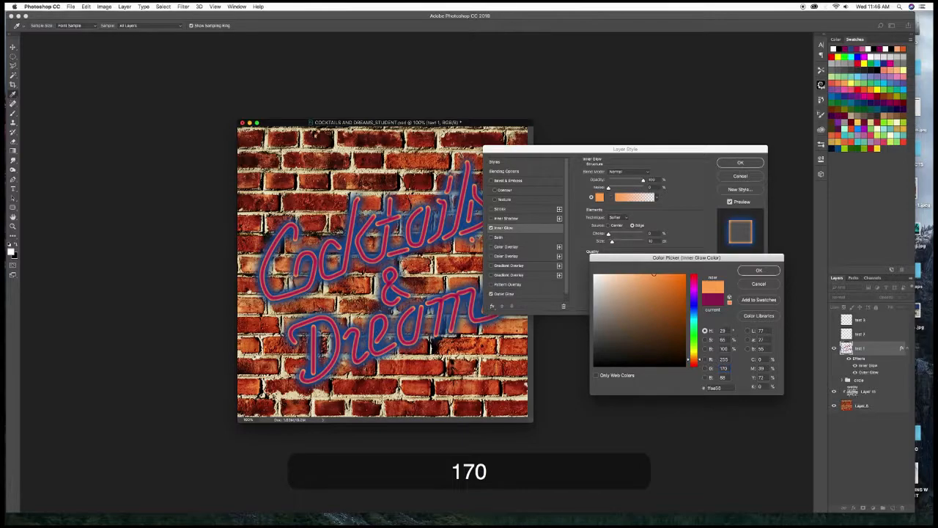
pyautogui.press('Tab')
pyautogui.write('204')
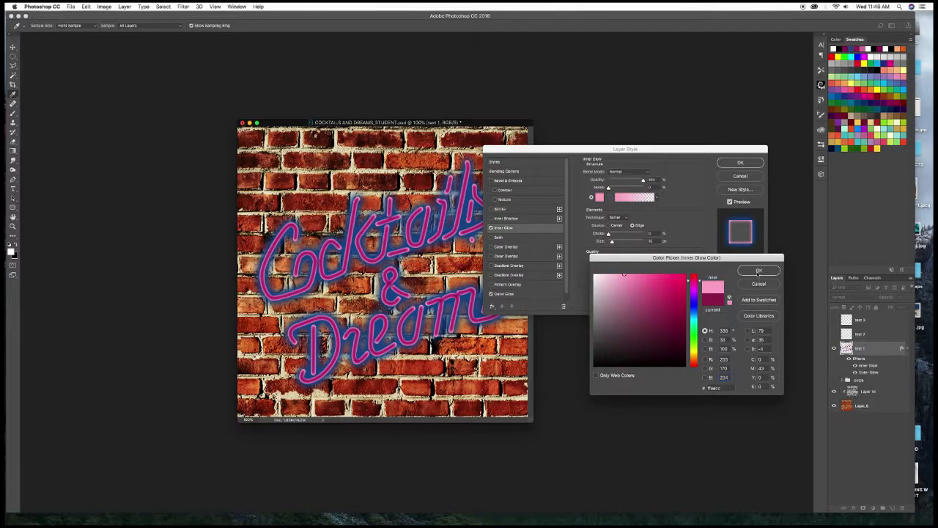
pyautogui.click(759, 271)
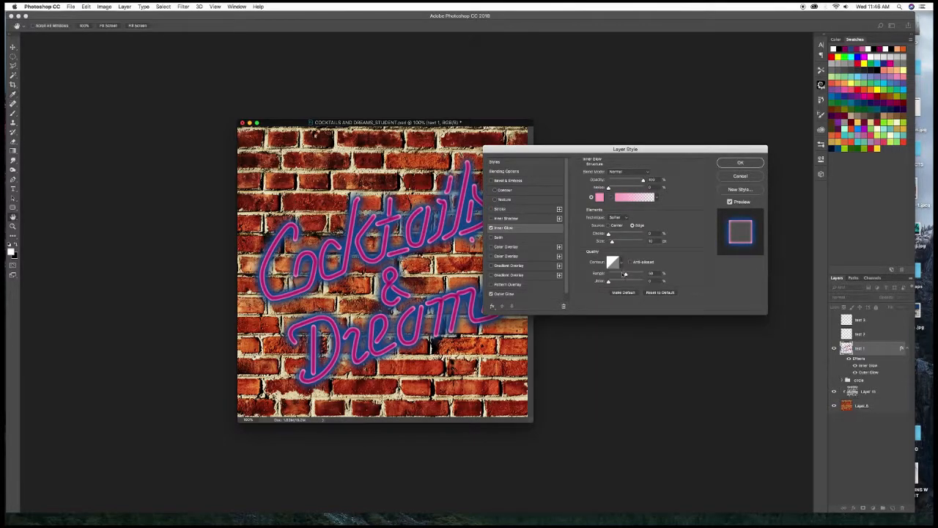
# Set the outer glow colour of text 1 to RGB 154, 31, 88
pyautogui.click(518, 293)
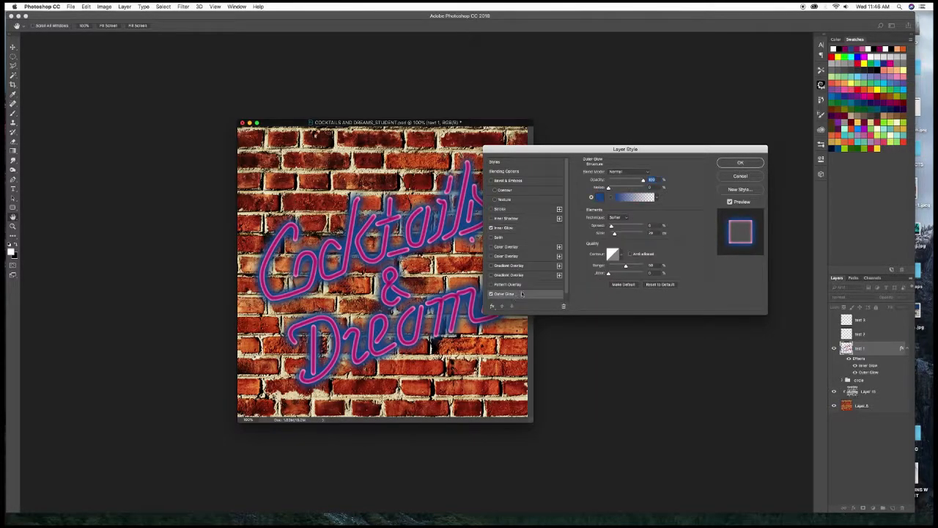
pyautogui.click(601, 197)
pyautogui.click(723, 359)
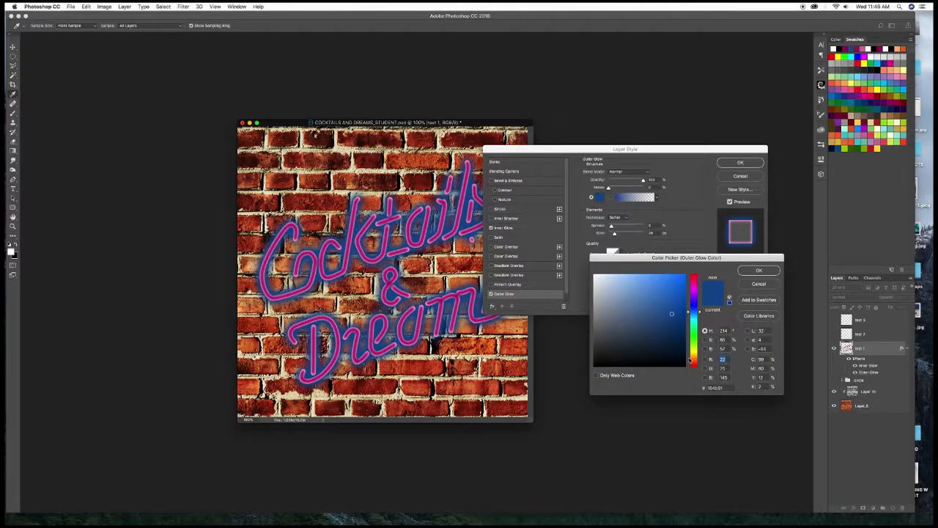
pyautogui.write('154')
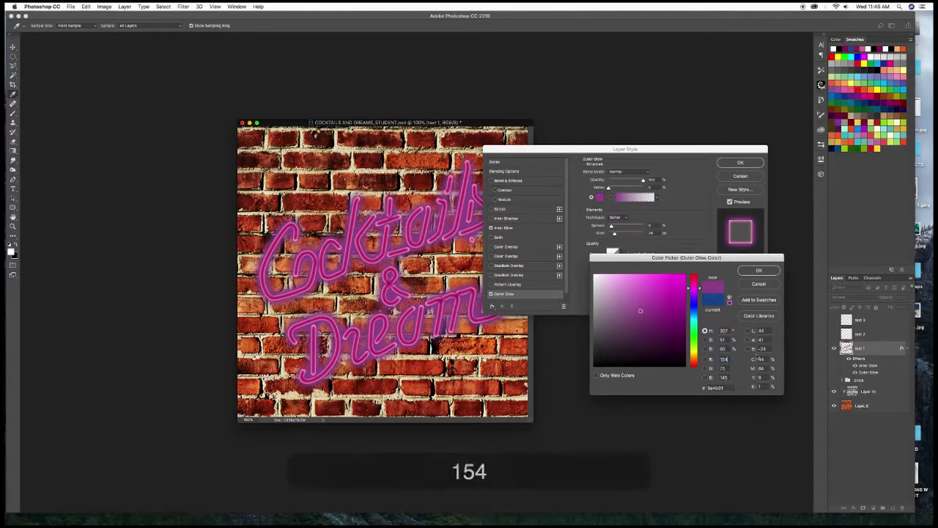
pyautogui.click(724, 368)
pyautogui.write('31')
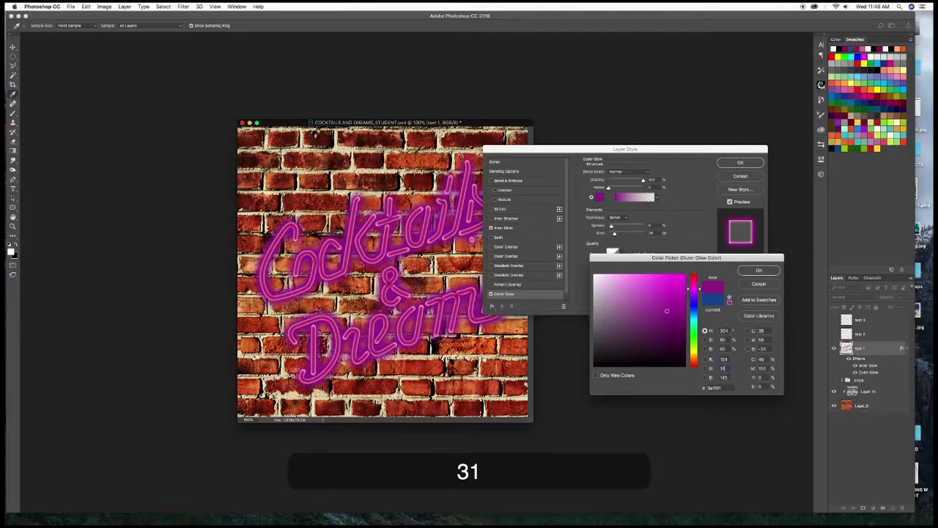
pyautogui.press('Tab')
pyautogui.write('88')
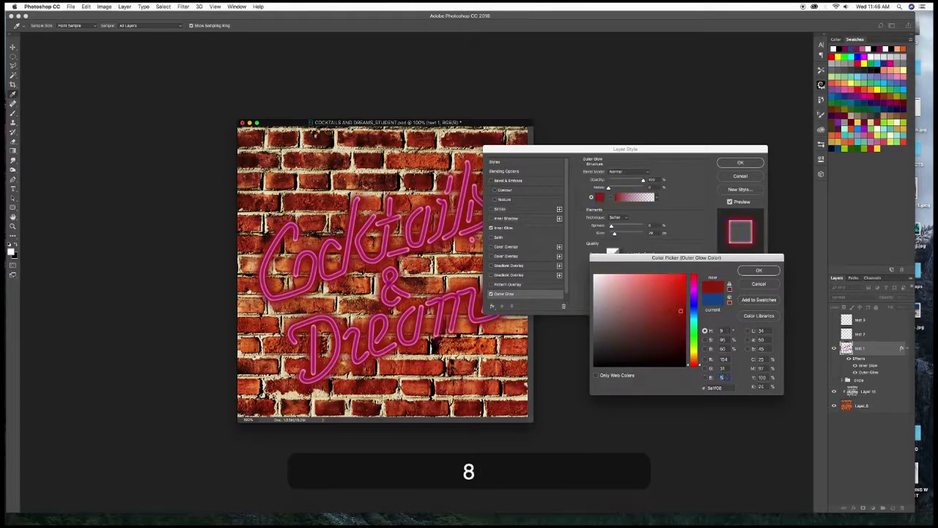
pyautogui.click(760, 270)
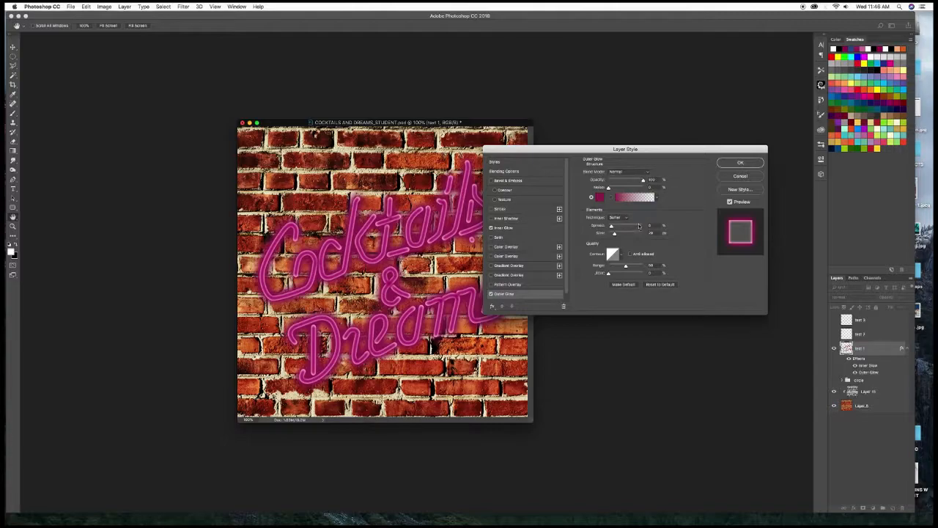
# Set the outer glow's spread to 9%, reduce its size slightly, and apply the layer style to text 1
pyautogui.press('9')
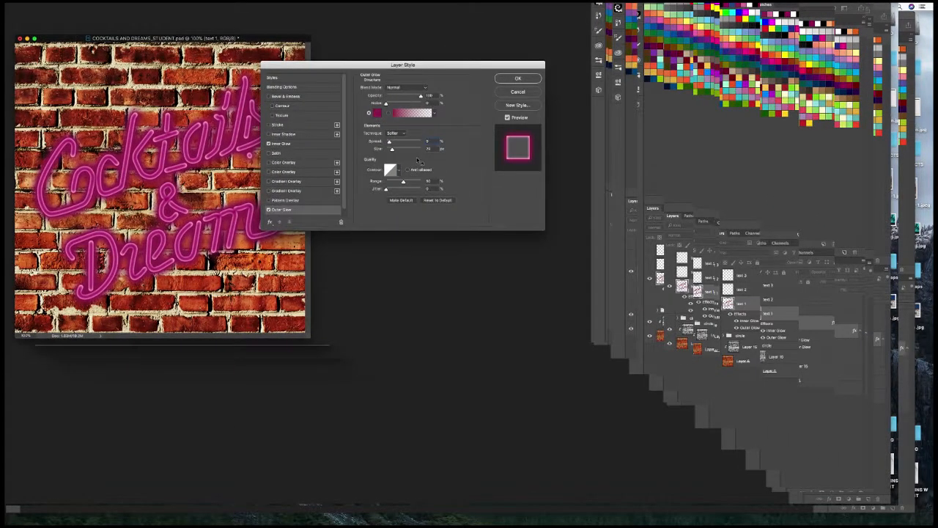
pyautogui.click(410, 88)
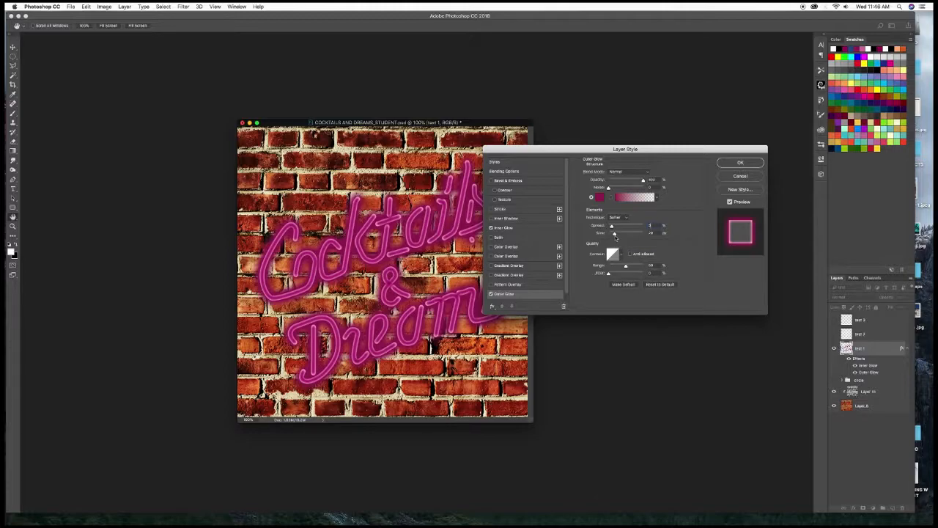
pyautogui.moveTo(615, 235); pyautogui.dragTo(614, 235)
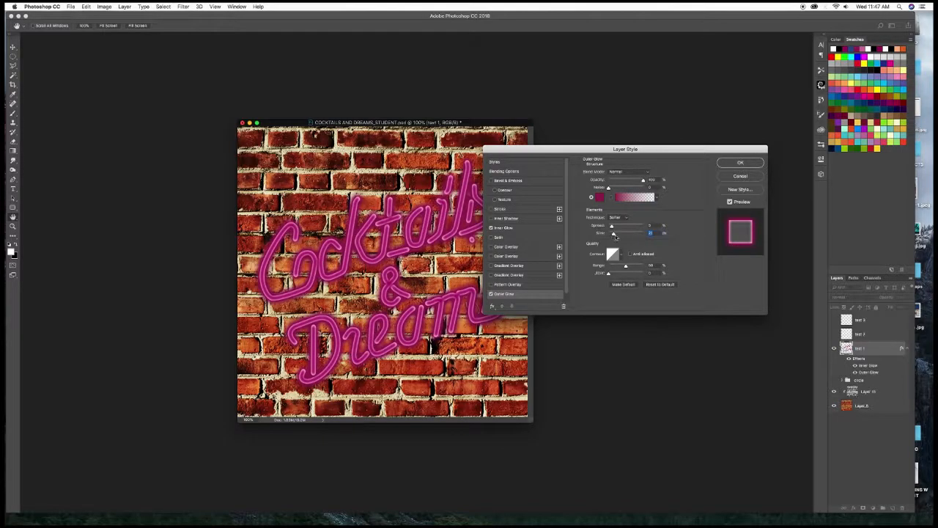
pyautogui.click(736, 166)
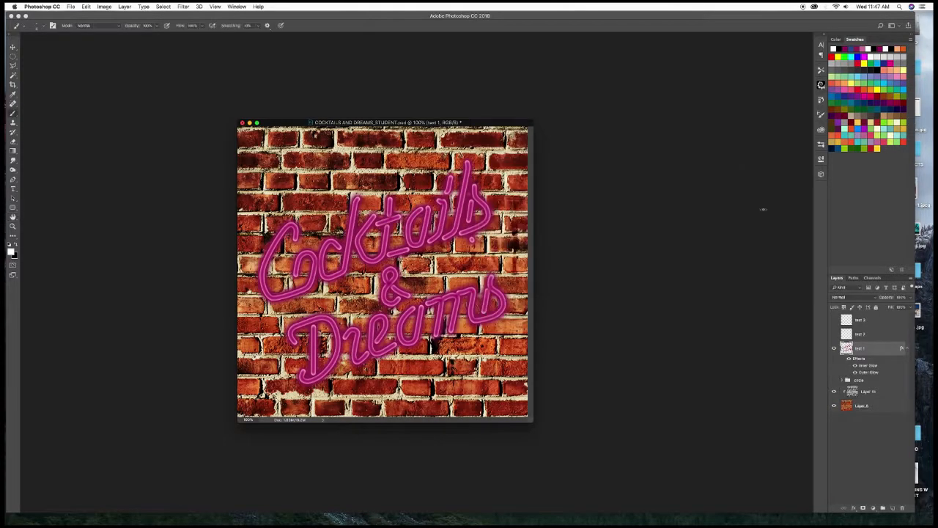
# Show the text 2 and text 3 layers again and group them with text 1
pyautogui.click(834, 334)
pyautogui.click(834, 320)
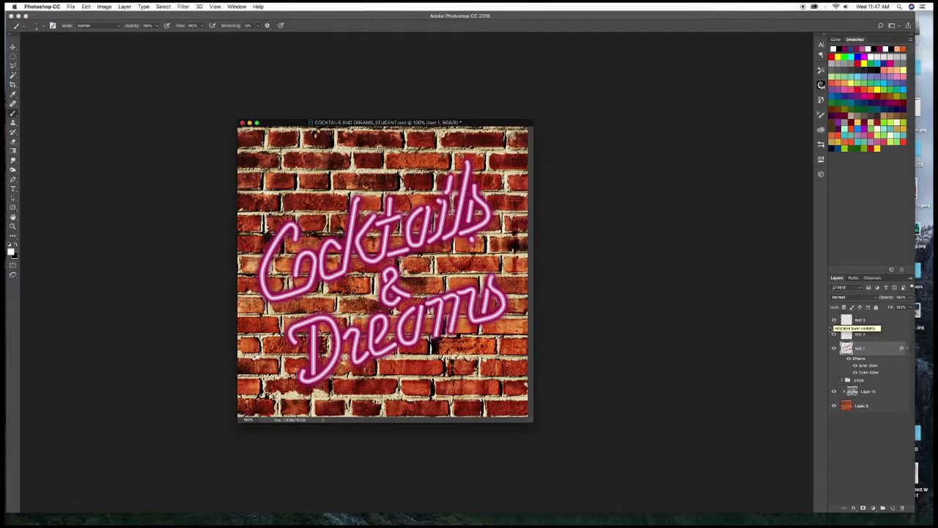
pyautogui.click(864, 323)
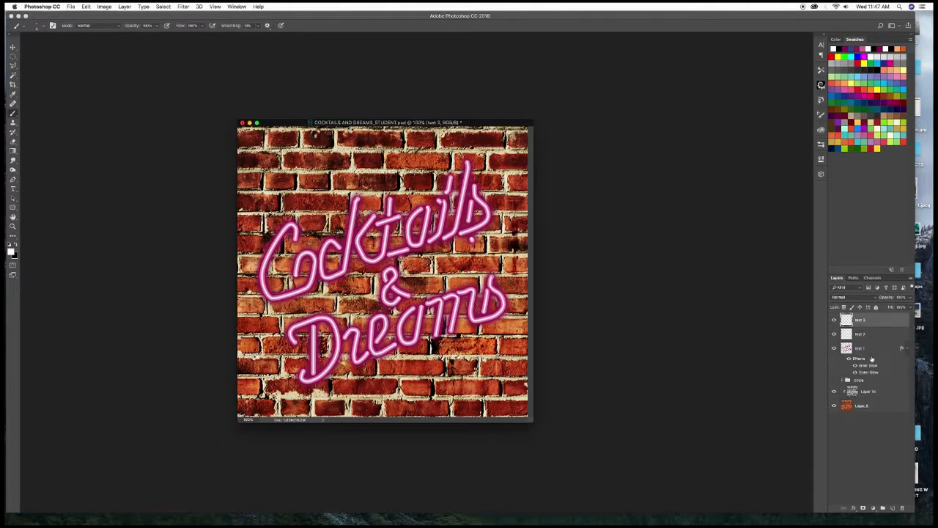
pyautogui.click(907, 350)
pyautogui.keyDown('shift'); pyautogui.click(871, 350); pyautogui.keyUp('shift')
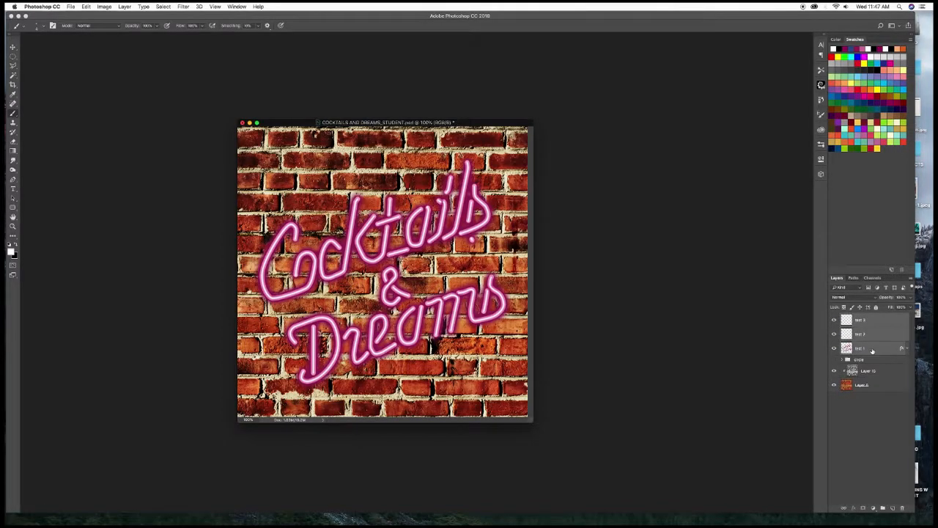
pyautogui.press('super+g')
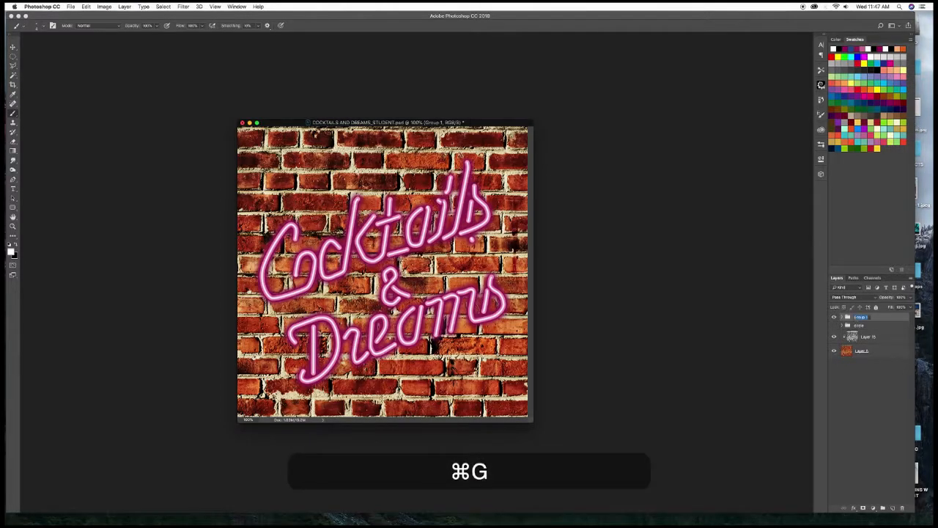
# Name the new group "text", show the circle group again, and enlarge the document window around the canvas
pyautogui.write('text')
pyautogui.press('Return')
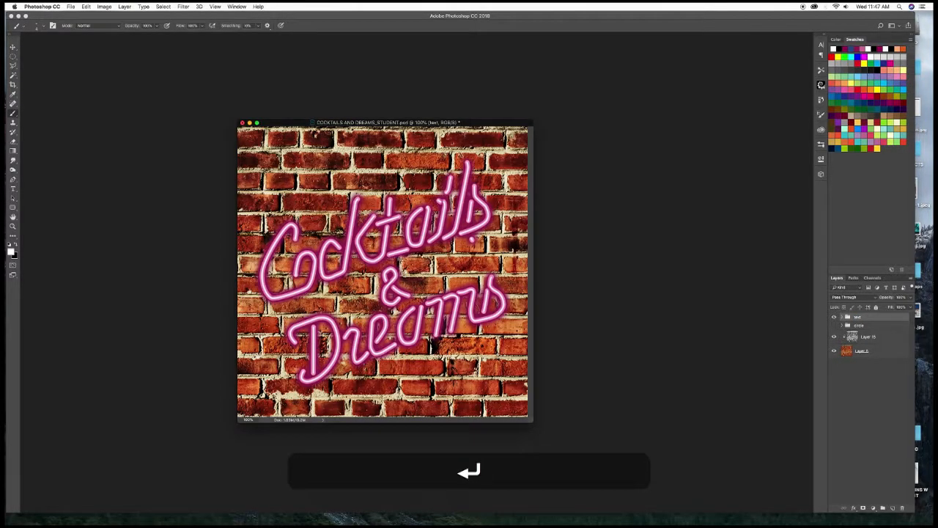
pyautogui.click(834, 325)
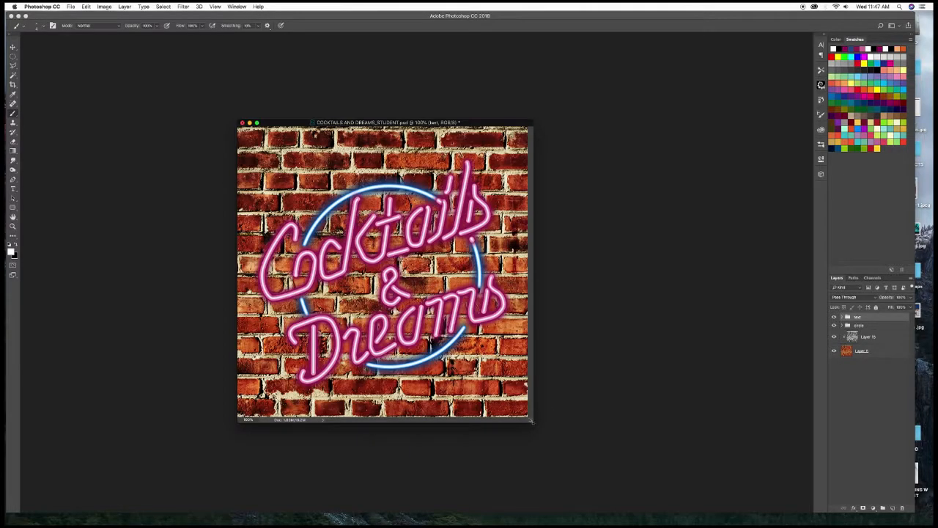
pyautogui.moveTo(534, 418); pyautogui.dragTo(584, 473)
# Check the finished reference document, and add a layer named "shadows" directly below the circle group in the student file
pyautogui.click(895, 338)
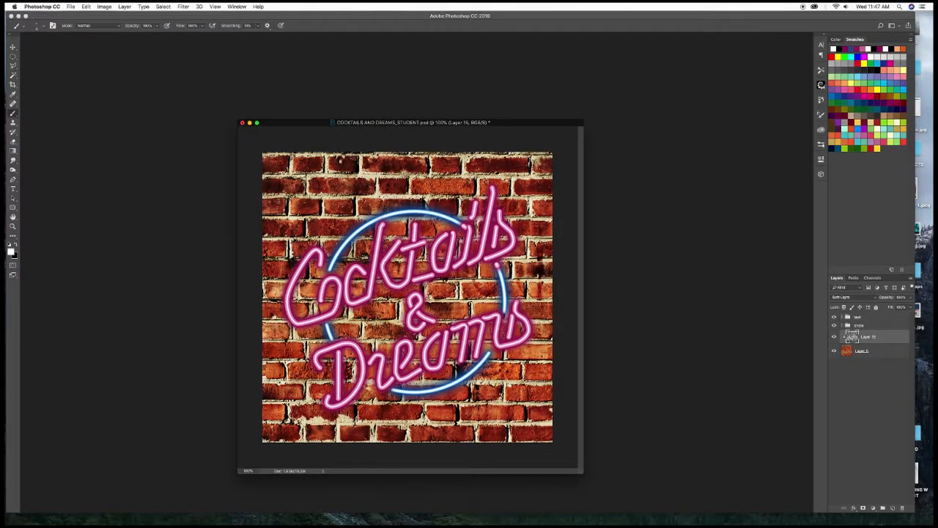
pyautogui.moveTo(624, 517)
pyautogui.click(396, 57)
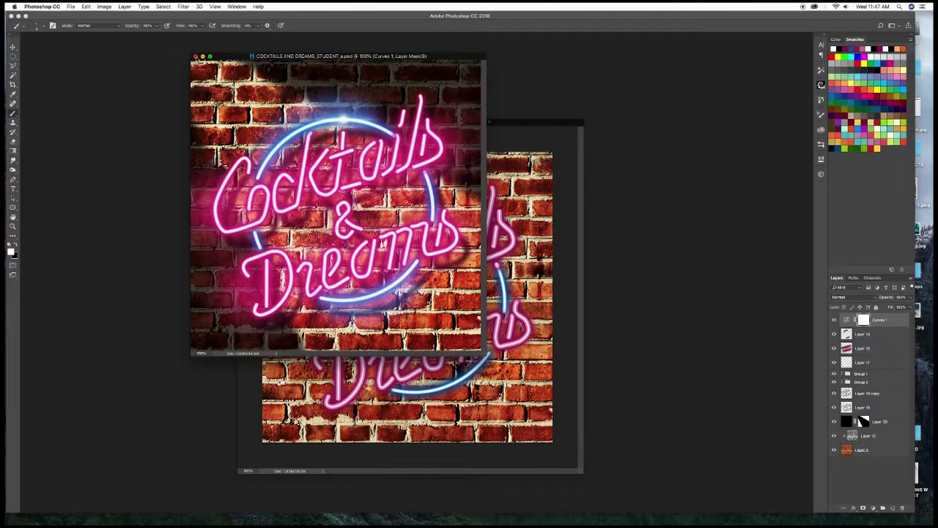
pyautogui.click(202, 56)
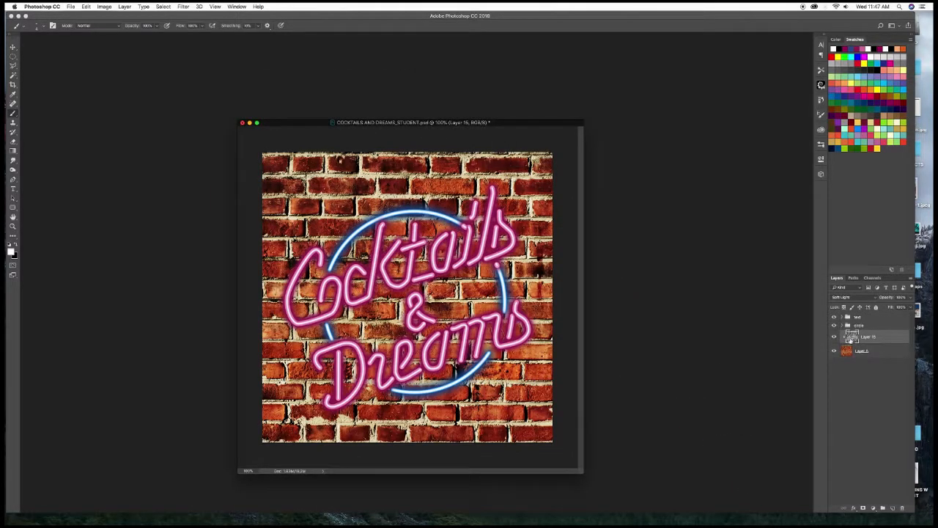
pyautogui.click(892, 508)
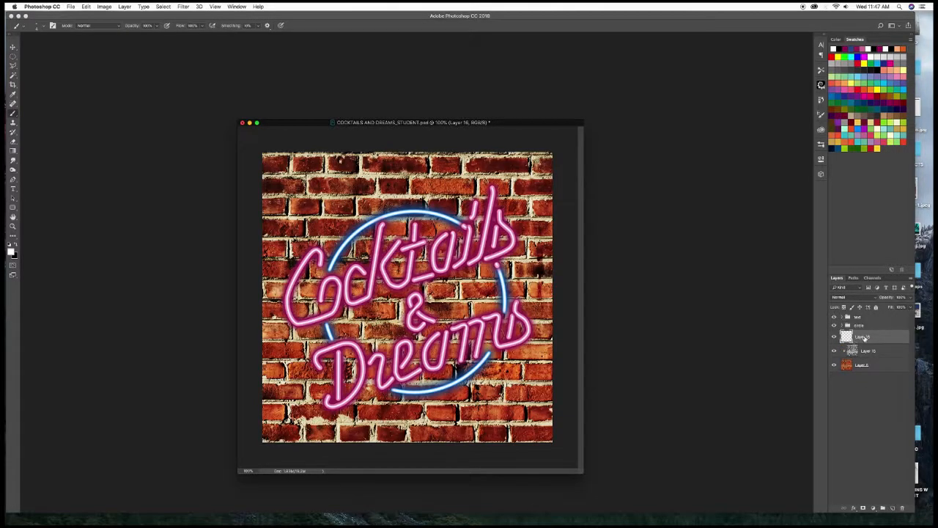
pyautogui.doubleClick(864, 337)
pyautogui.write('adows')
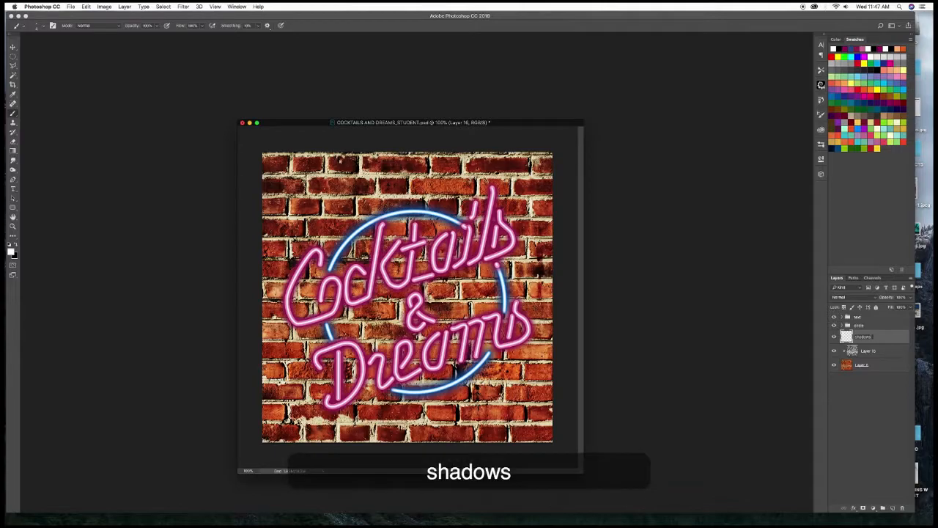
pyautogui.press('Return')
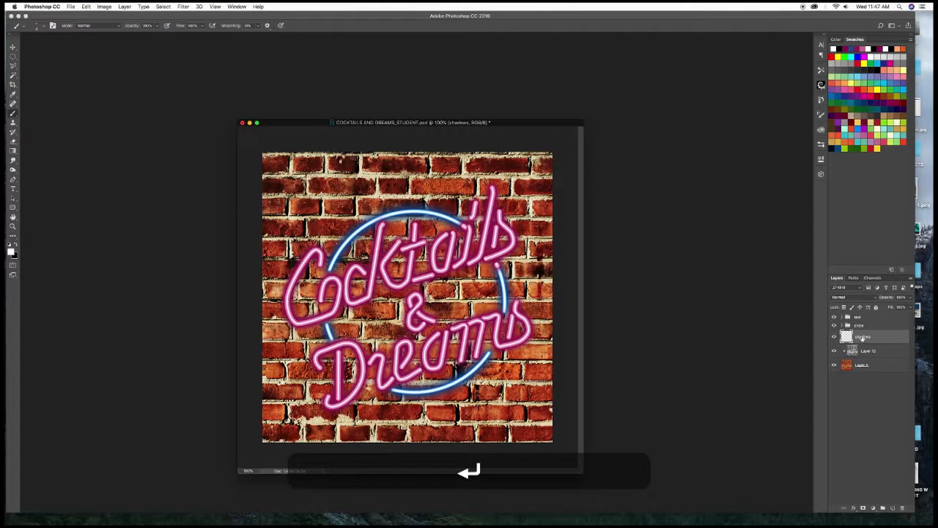
# Reset the colours to the defaults, with black as the foreground and white as the background
pyautogui.press('x')
pyautogui.press('x')
pyautogui.press('x')
pyautogui.press('x')
pyautogui.press('x')
pyautogui.press('x')
pyautogui.press('x')
pyautogui.press('x')
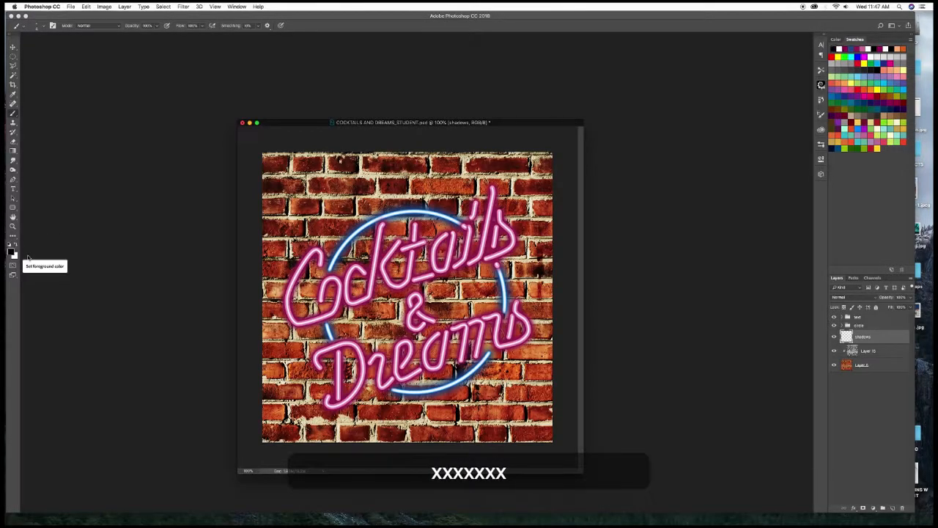
pyautogui.press('x')
pyautogui.press('x')
pyautogui.press('x')
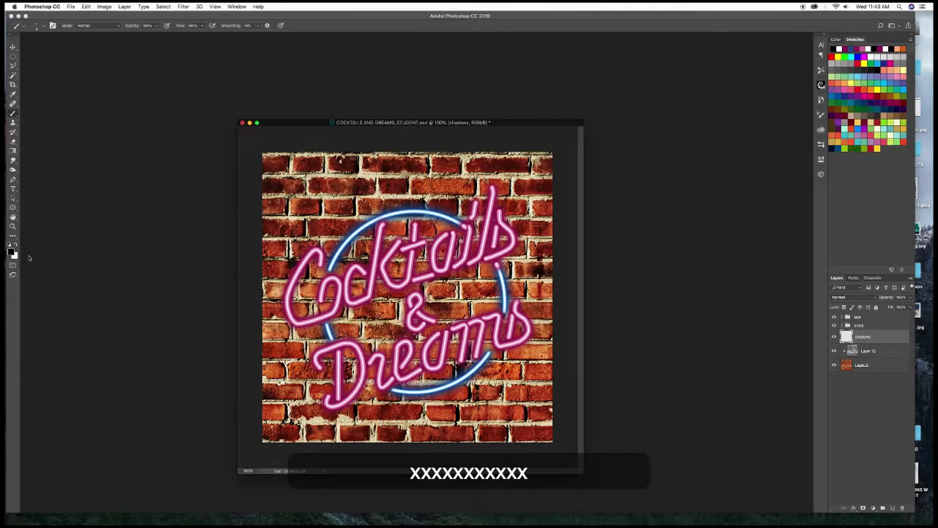
pyautogui.press('d')
pyautogui.press('x')
pyautogui.press('x')
pyautogui.press('x')
pyautogui.press('x')
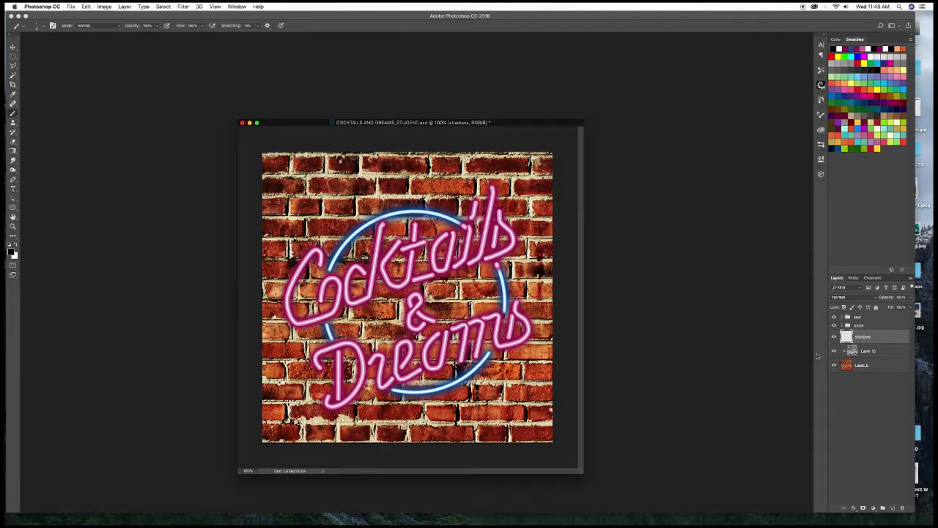
# Stroke the Words path in black on the shadows layer, using an enlarged brush with Simulate Pressure off
pyautogui.press('b')
pyautogui.press(']')
pyautogui.press(']')
pyautogui.press(']')
pyautogui.press(']')
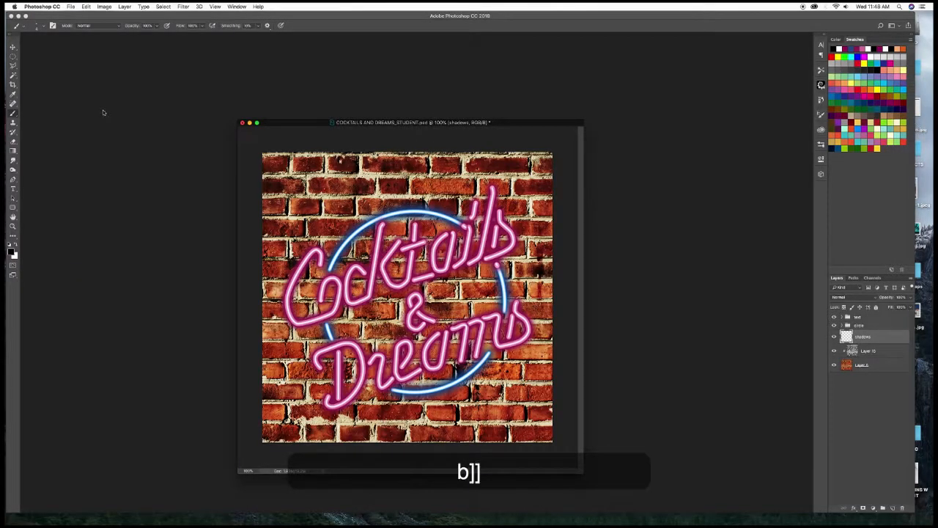
pyautogui.press(']')
pyautogui.press(']')
pyautogui.press(']')
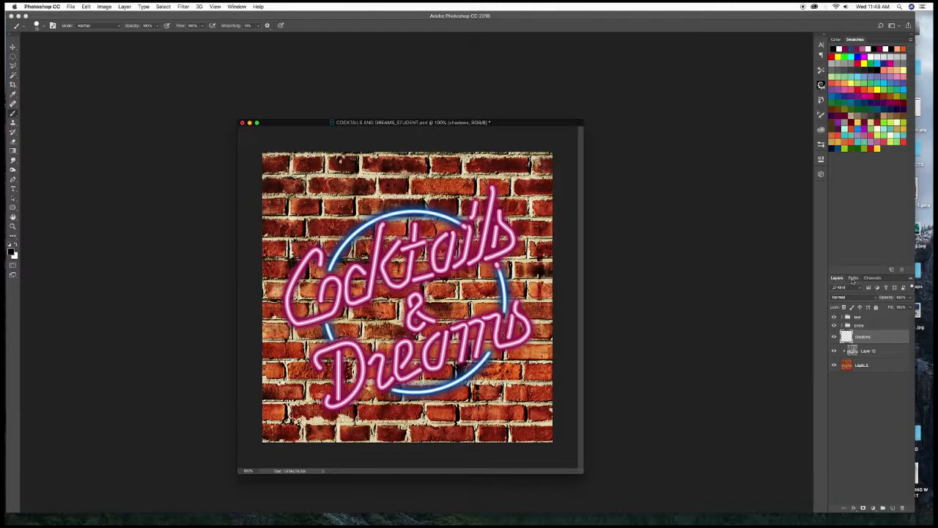
pyautogui.click(854, 278)
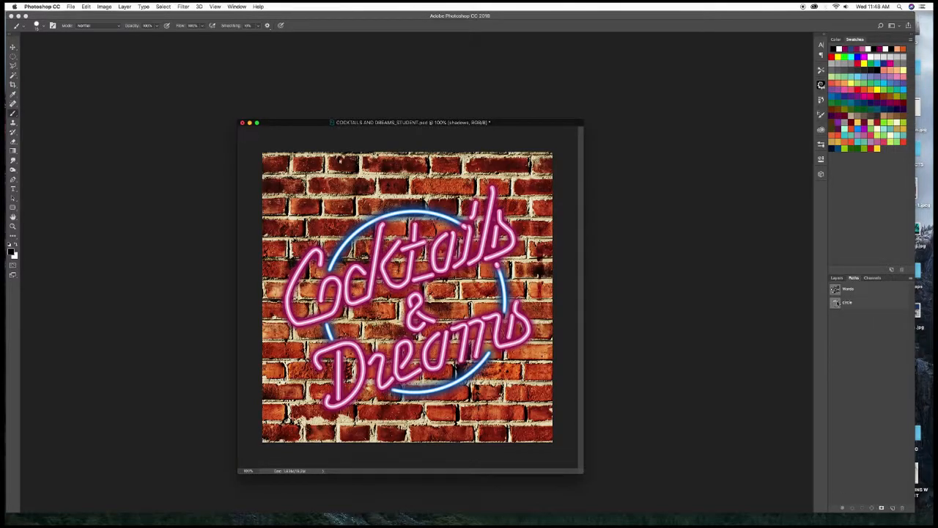
pyautogui.click(870, 292)
pyautogui.rightClick(870, 292)
pyautogui.click(844, 326)
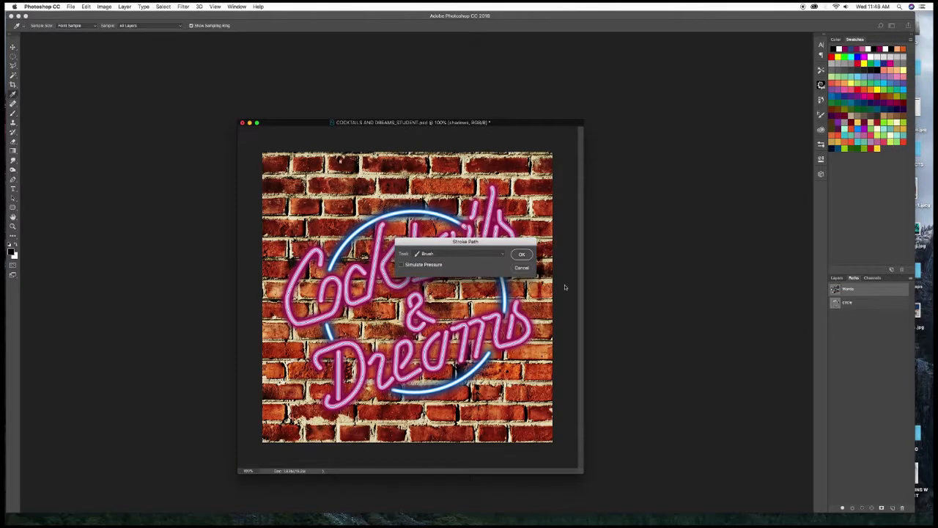
pyautogui.press('Return')
pyautogui.press('b')
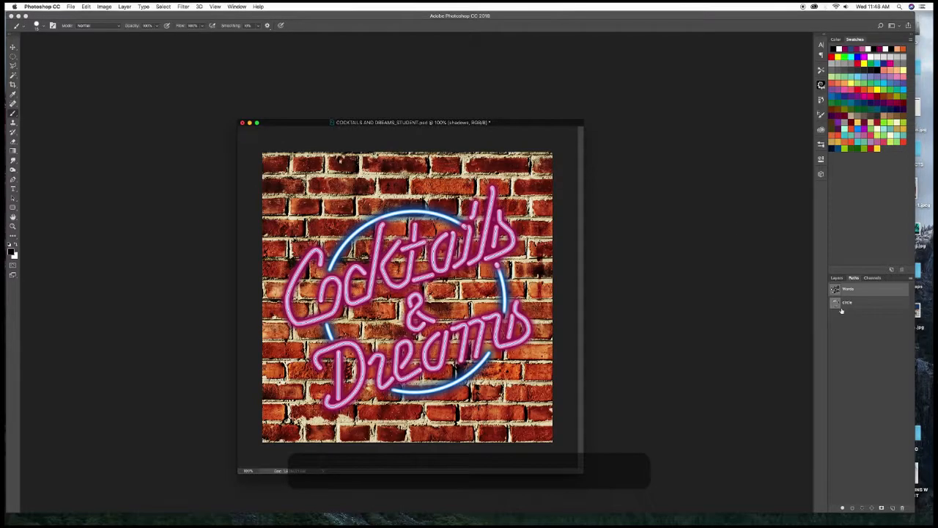
# Stroke the circle path on the shadows layer with the same black brush and return to the layer list
pyautogui.click(874, 306)
pyautogui.rightClick(871, 304)
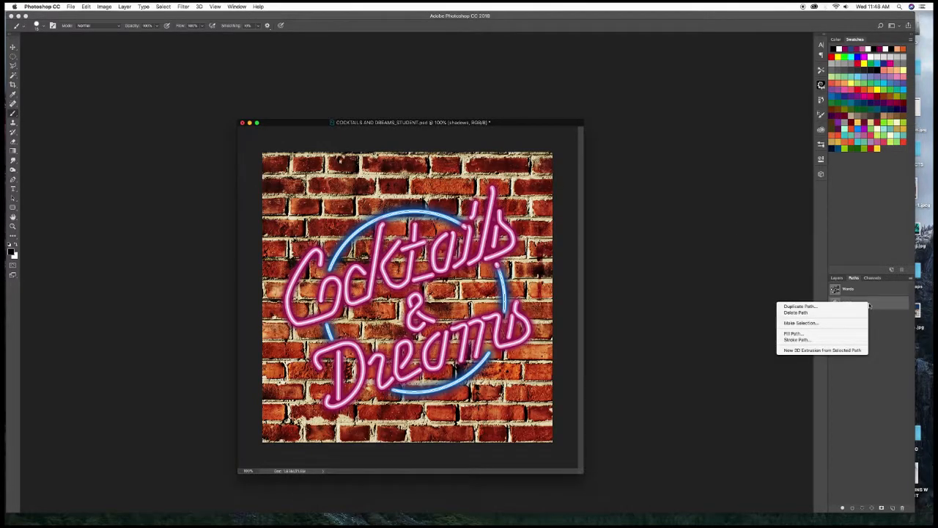
pyautogui.click(806, 341)
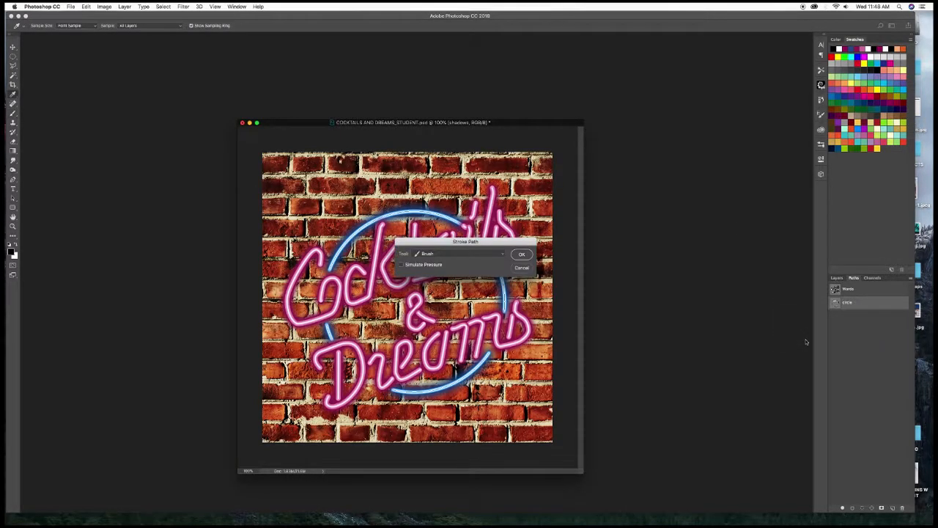
pyautogui.press('Return')
pyautogui.press('b')
pyautogui.click(838, 279)
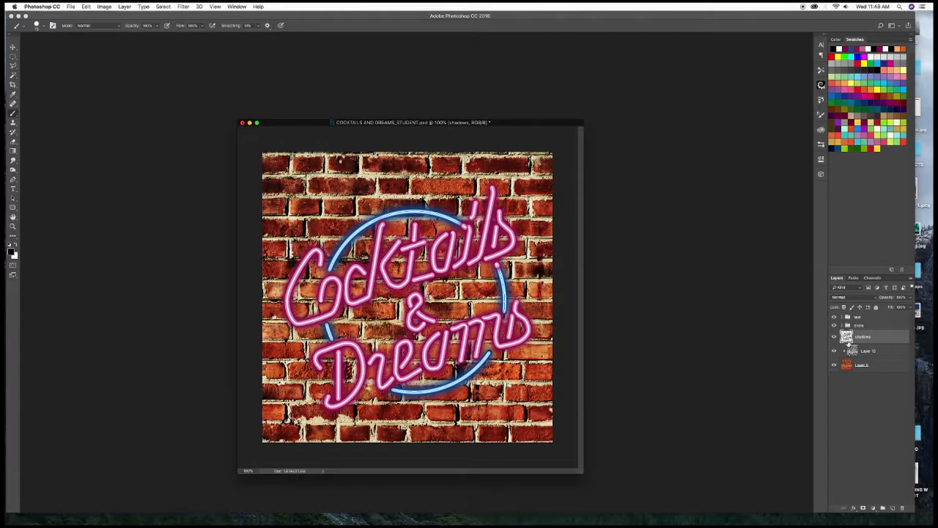
# Move the shadows layer slightly down and to the right so it is offset behind the neon sign
pyautogui.press('v')
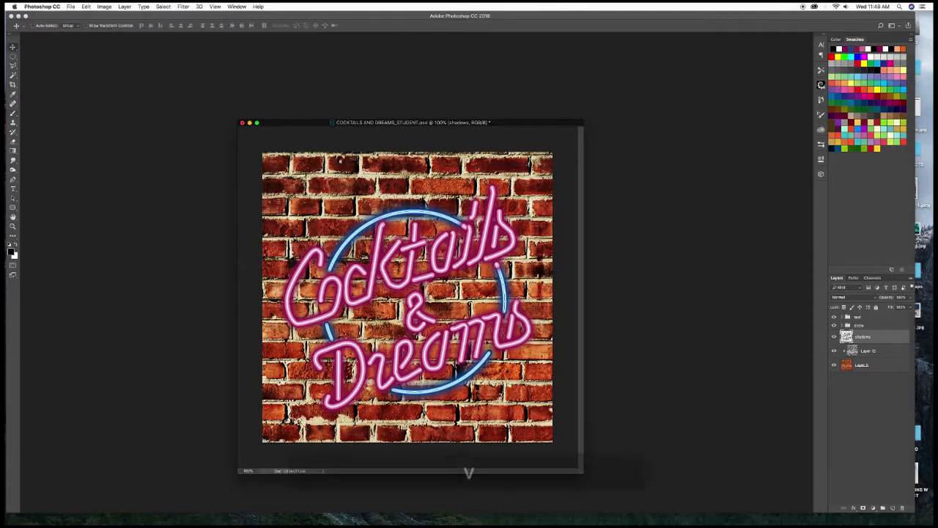
pyautogui.moveTo(479, 336); pyautogui.dragTo(501, 345)
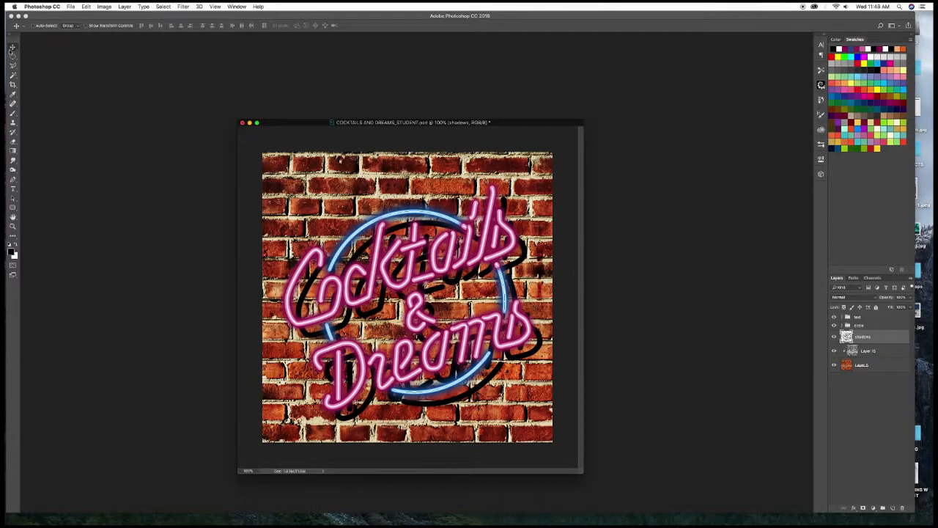
pyautogui.moveTo(489, 379); pyautogui.dragTo(494, 363)
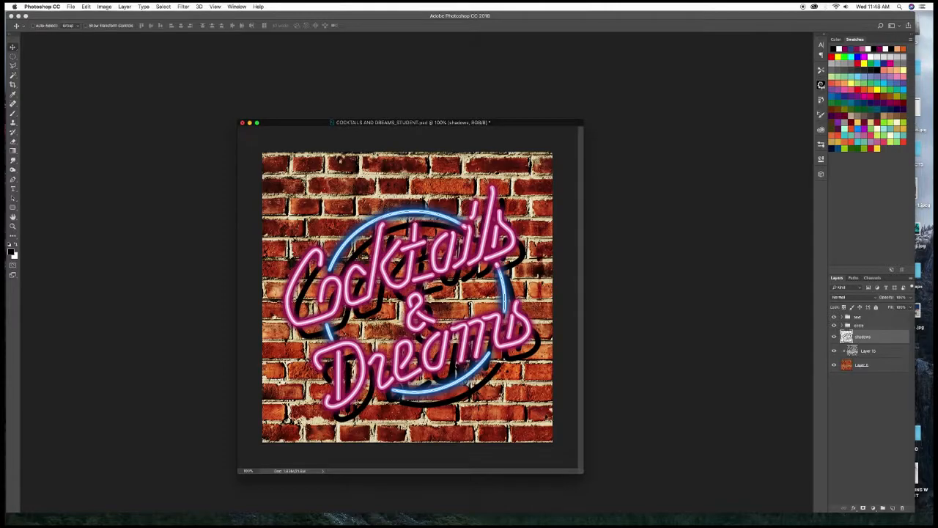
# Apply a Gaussian Blur with a radius of 5 pixels to the shadows layer
pyautogui.click(183, 7)
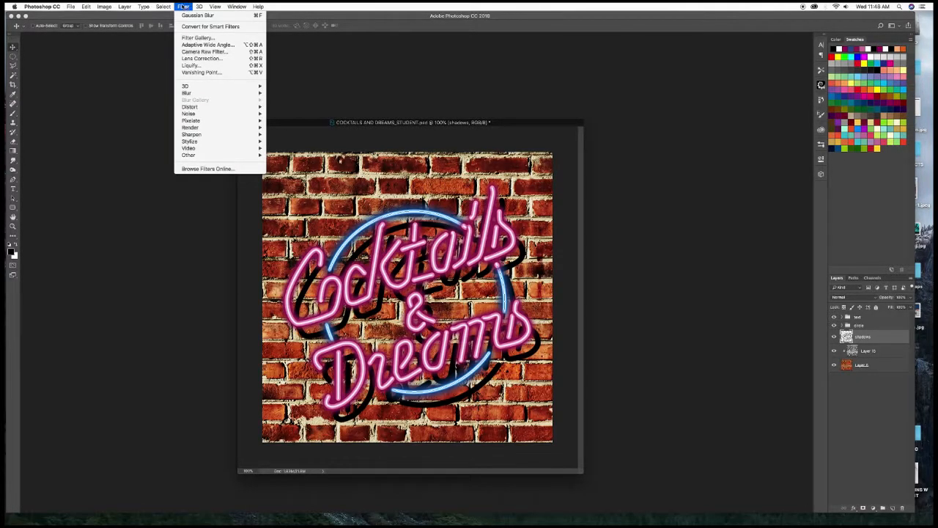
pyautogui.moveTo(202, 94)
pyautogui.click(300, 122)
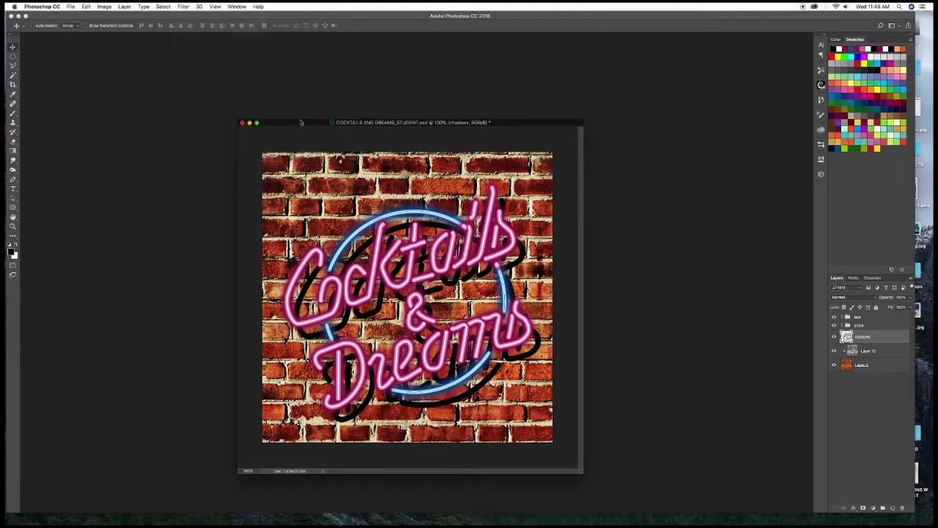
pyautogui.write('10')
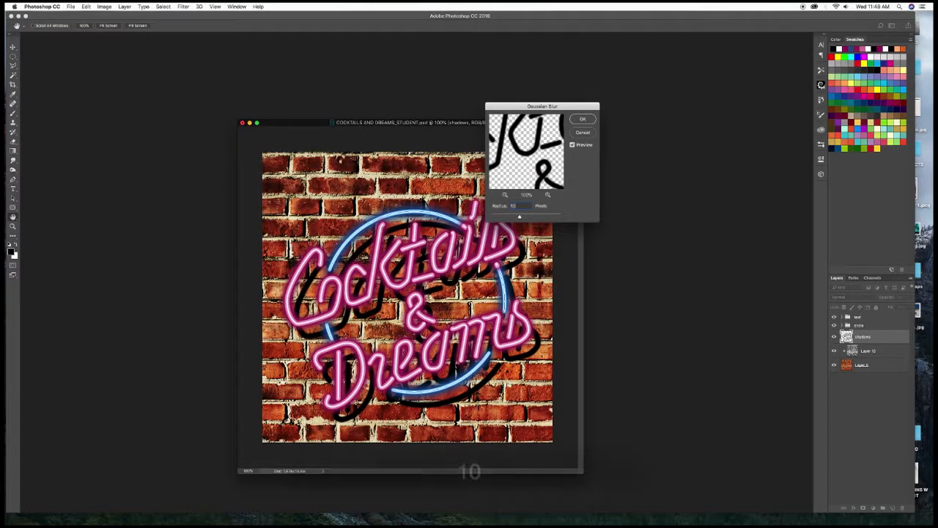
pyautogui.press('BackSpace')
pyautogui.press('BackSpace')
pyautogui.press('BackSpace')
pyautogui.write('4')
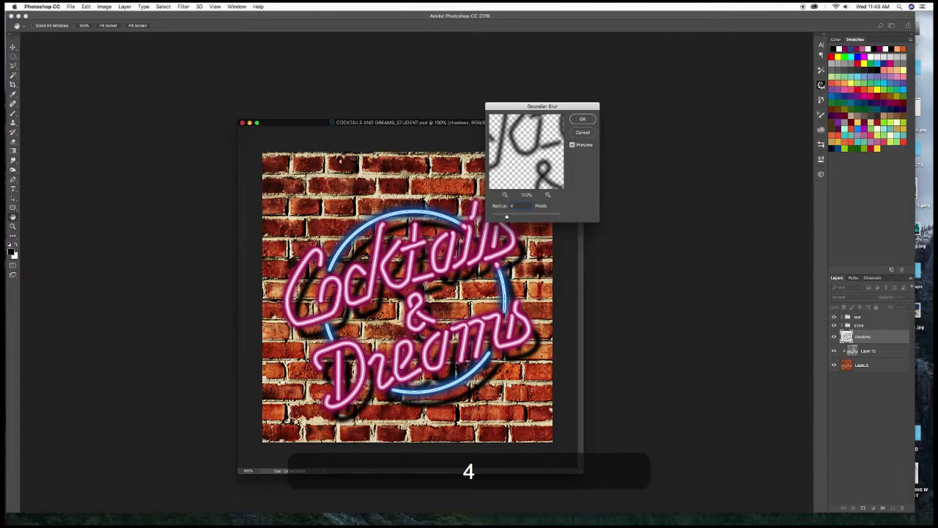
pyautogui.press('BackSpace')
pyautogui.write('5')
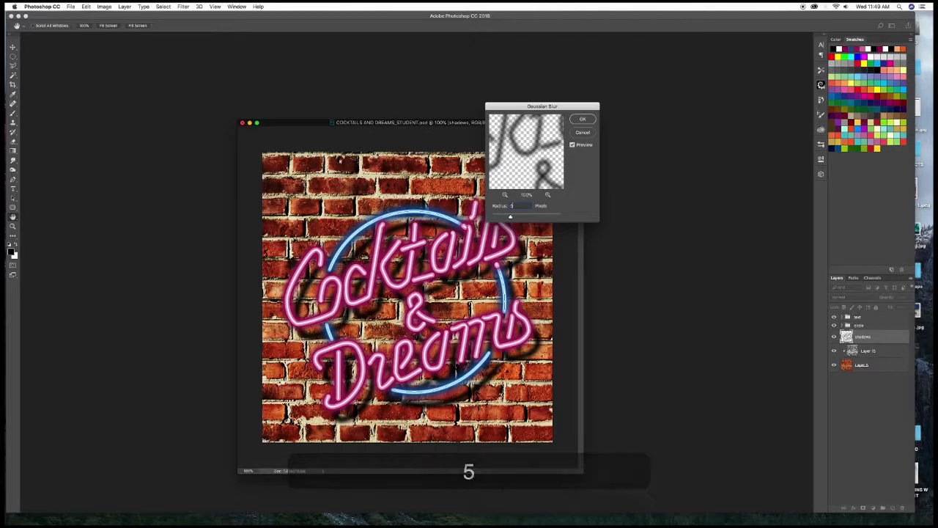
pyautogui.press('Return')
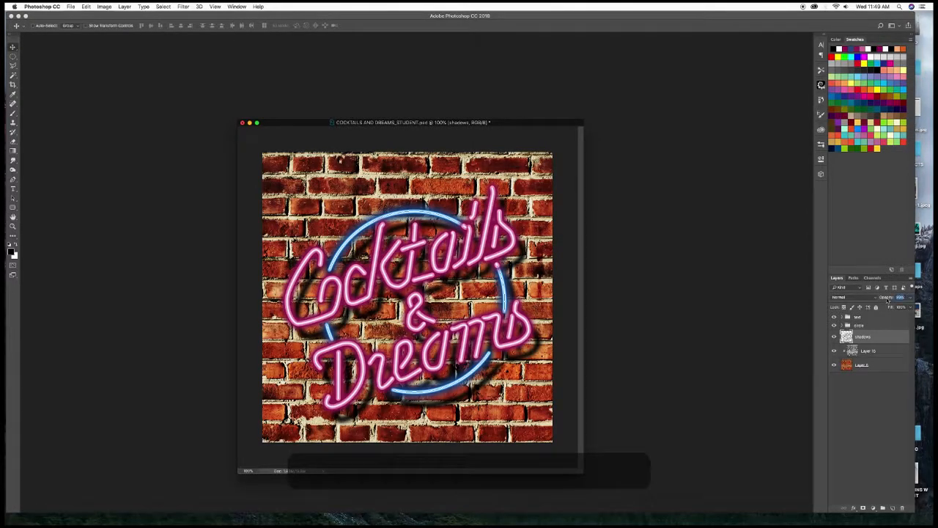
# Lower the shadows layer's opacity slightly and deselect the circle path
pyautogui.click(889, 299)
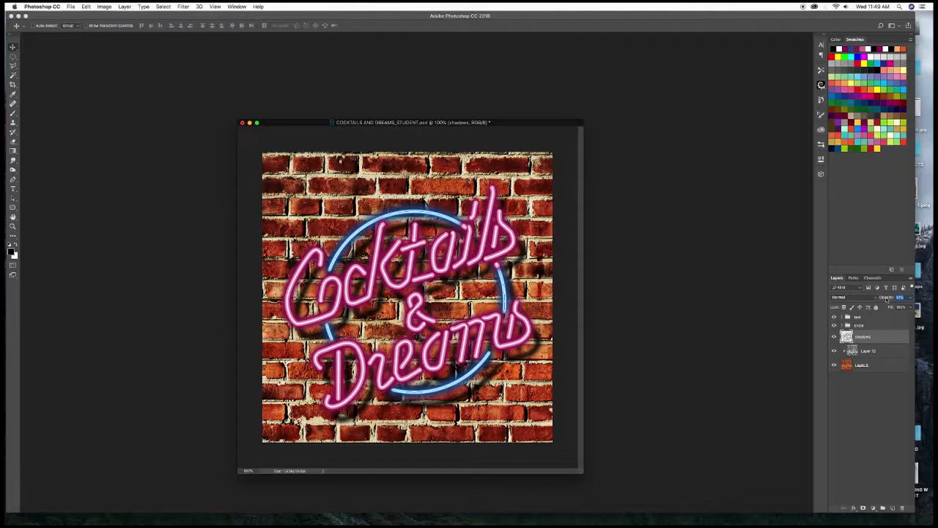
pyautogui.moveTo(887, 299); pyautogui.dragTo(887, 299)
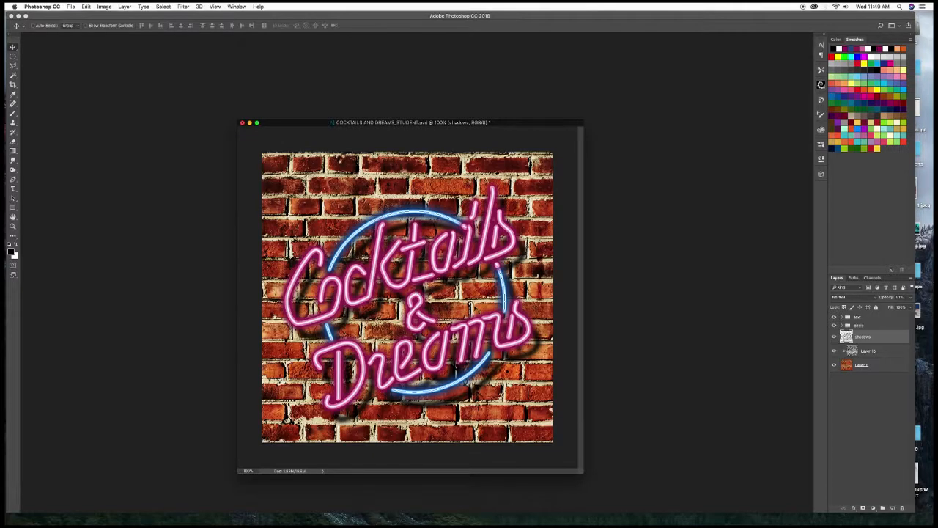
pyautogui.click(854, 278)
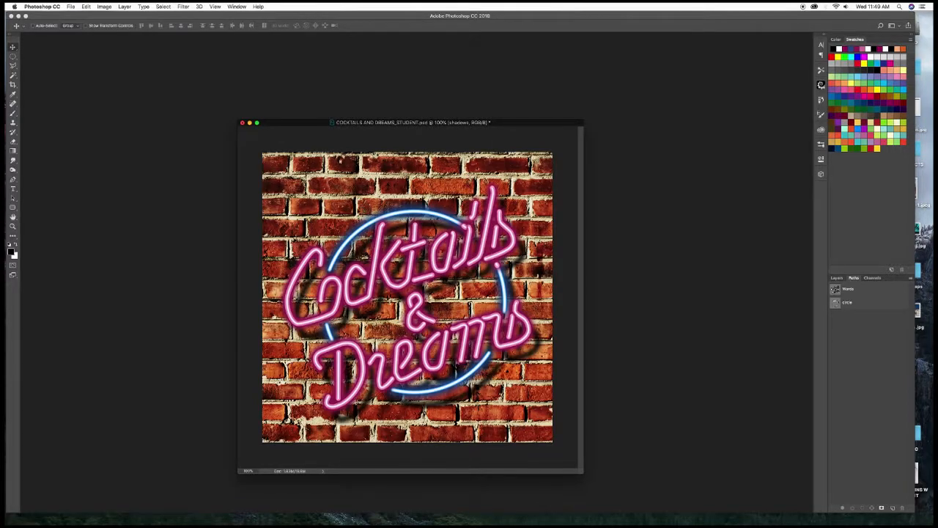
pyautogui.click(837, 278)
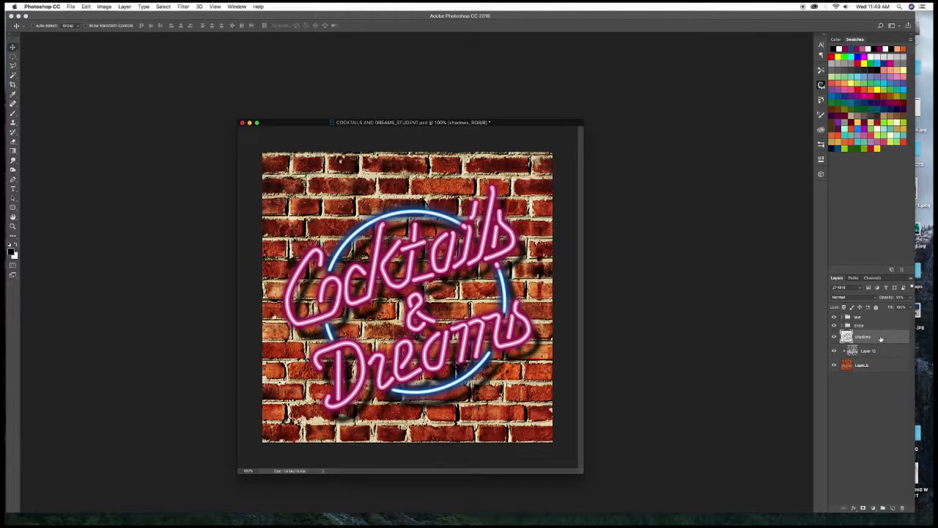
# Duplicate the shadows layer as a faint second shadow, offset up and to the left of the sign at a much lower opacity
pyautogui.press('super+j')
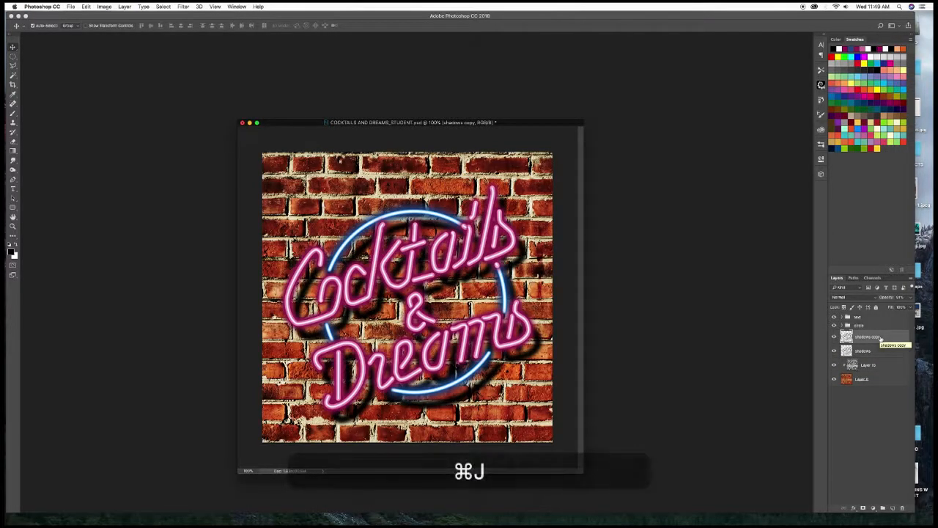
pyautogui.moveTo(451, 280); pyautogui.dragTo(434, 242)
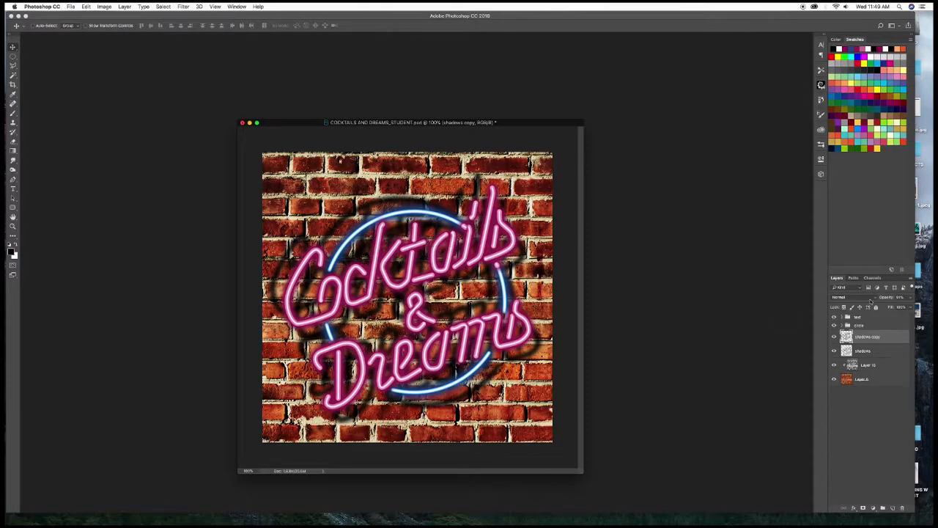
pyautogui.moveTo(888, 301); pyautogui.dragTo(887, 299)
pyautogui.click(833, 337)
pyautogui.click(833, 337)
pyautogui.click(834, 337)
pyautogui.click(833, 338)
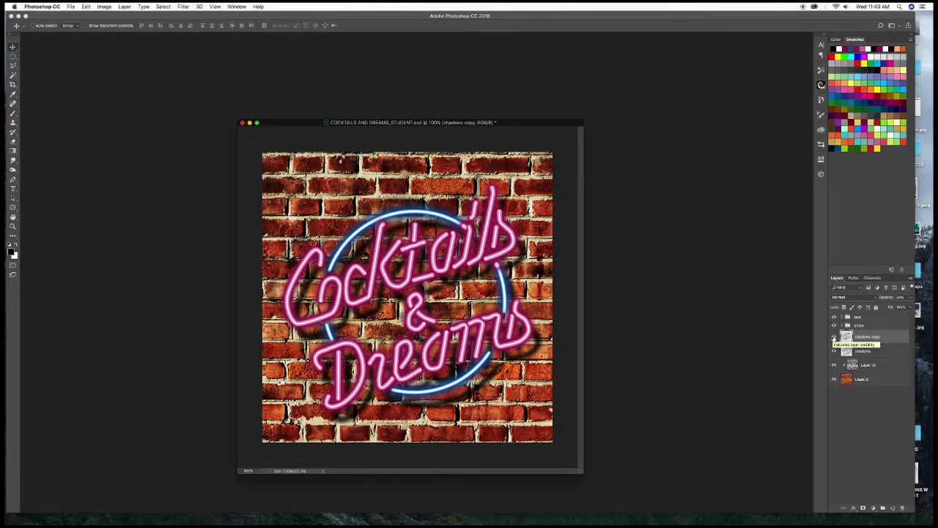
# Group the shadows and shadows copy layers and name the group "shadows"
pyautogui.click(833, 337)
pyautogui.click(834, 337)
pyautogui.keyDown('shift'); pyautogui.click(872, 352); pyautogui.keyUp('shift')
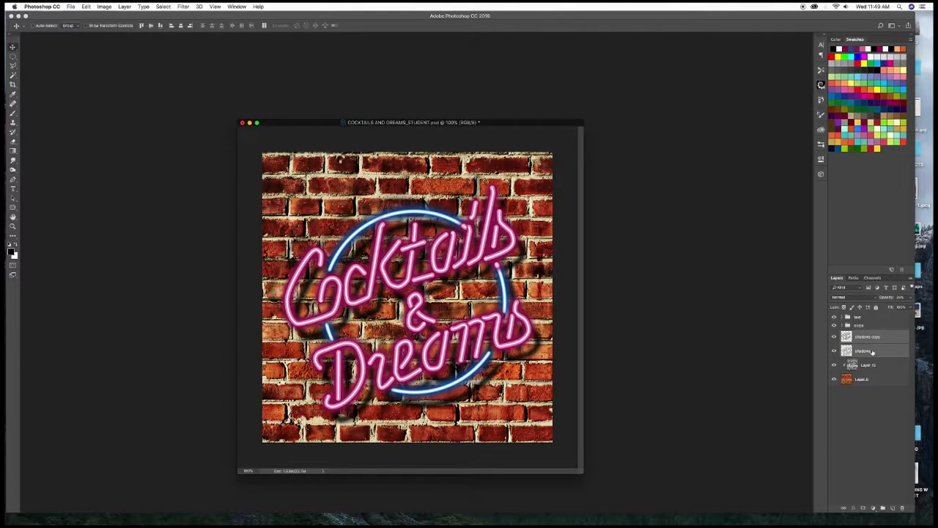
pyautogui.press('cmd+g')
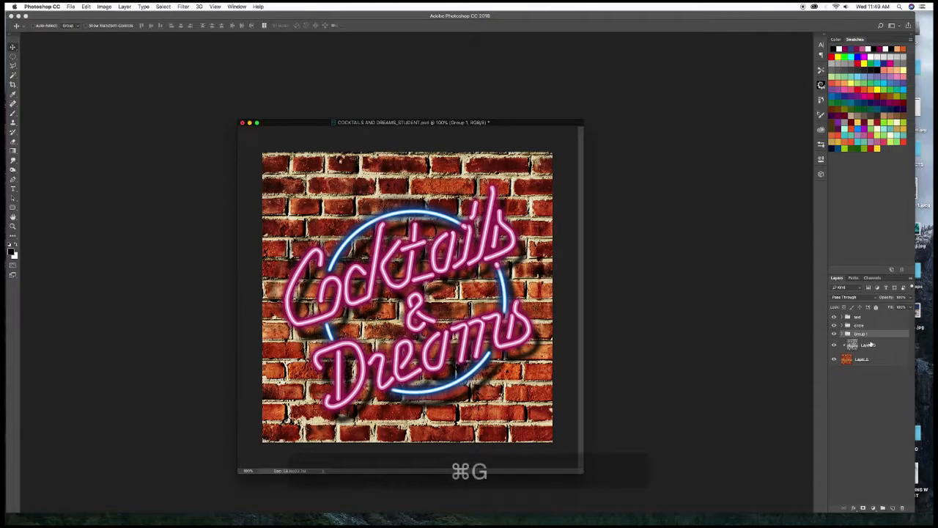
pyautogui.doubleClick(861, 335)
pyautogui.write('shadows')
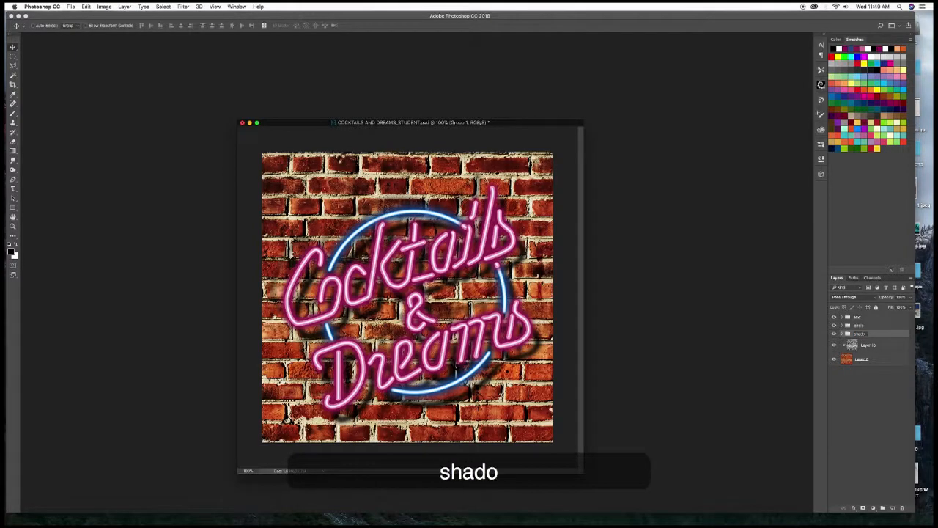
pyautogui.press('Return')
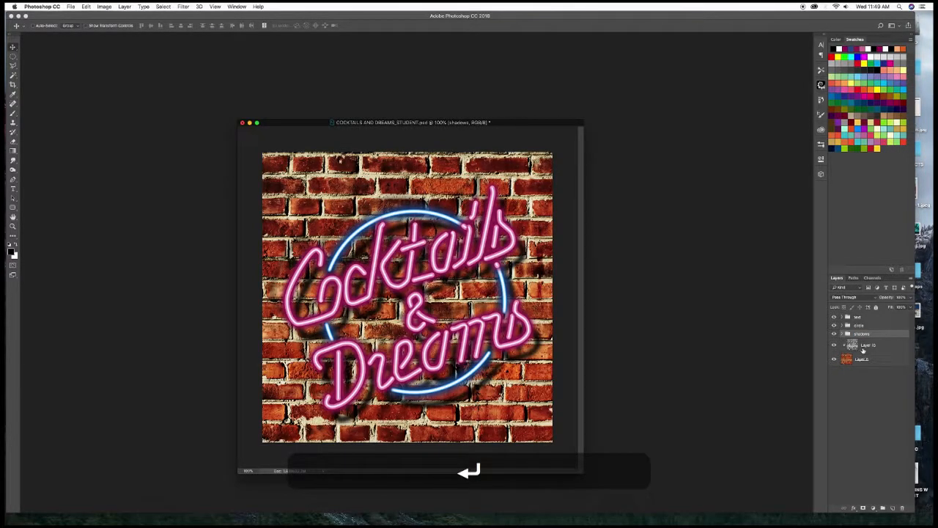
# Add a layer named "window lite" directly below the shadows group and fill it with black
pyautogui.click(883, 348)
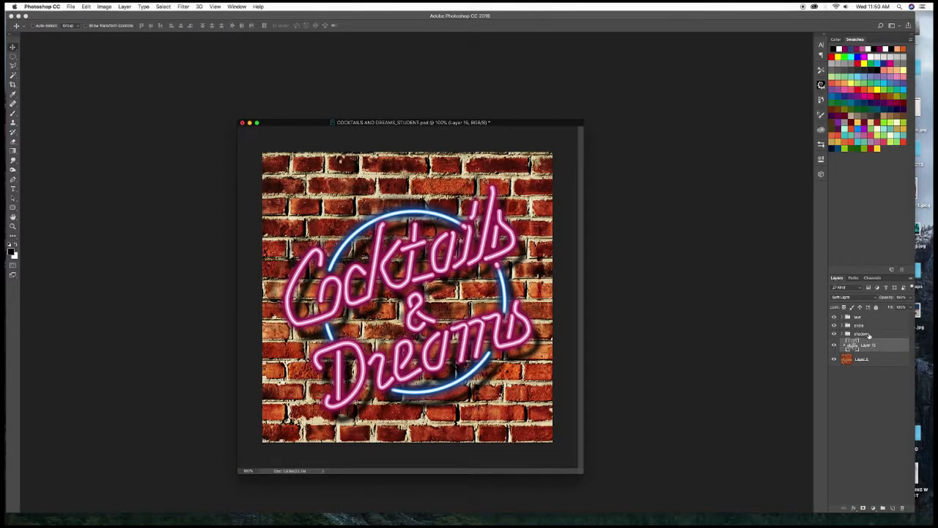
pyautogui.click(892, 508)
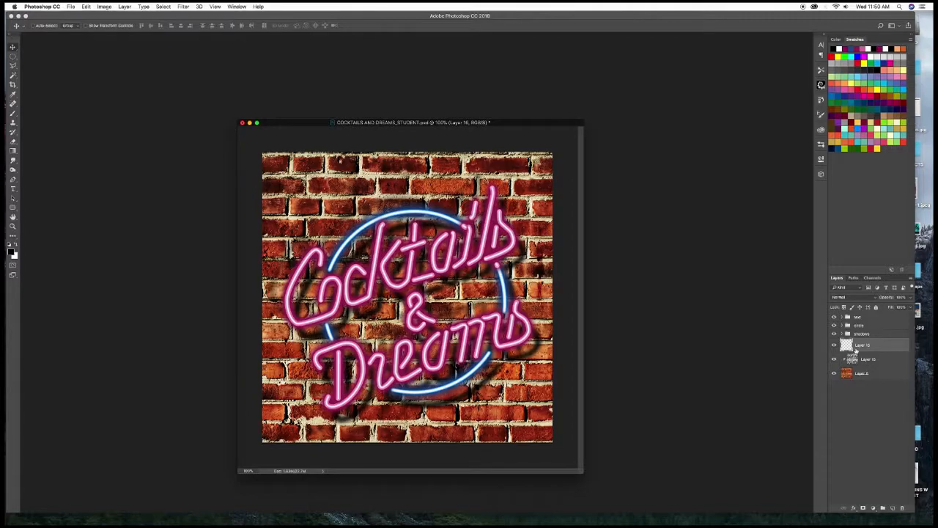
pyautogui.doubleClick(860, 345)
pyautogui.write('window lite')
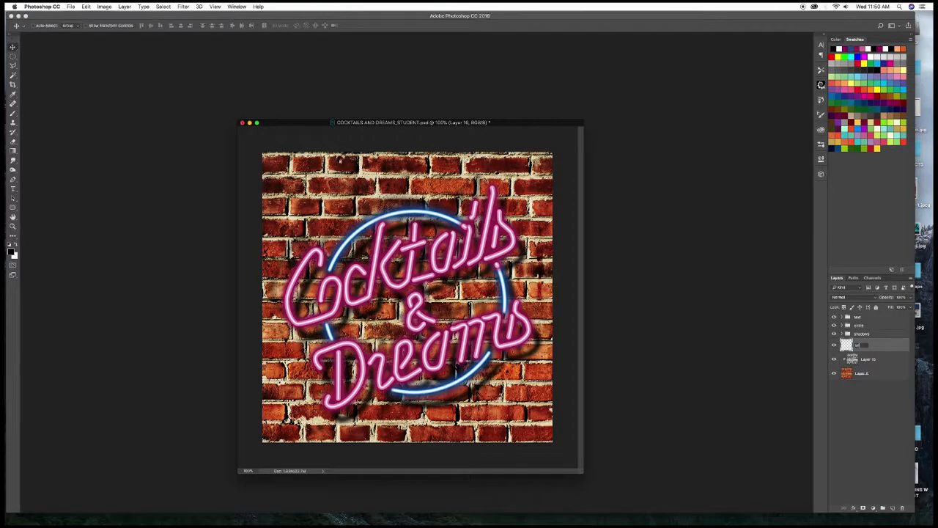
pyautogui.press('Return')
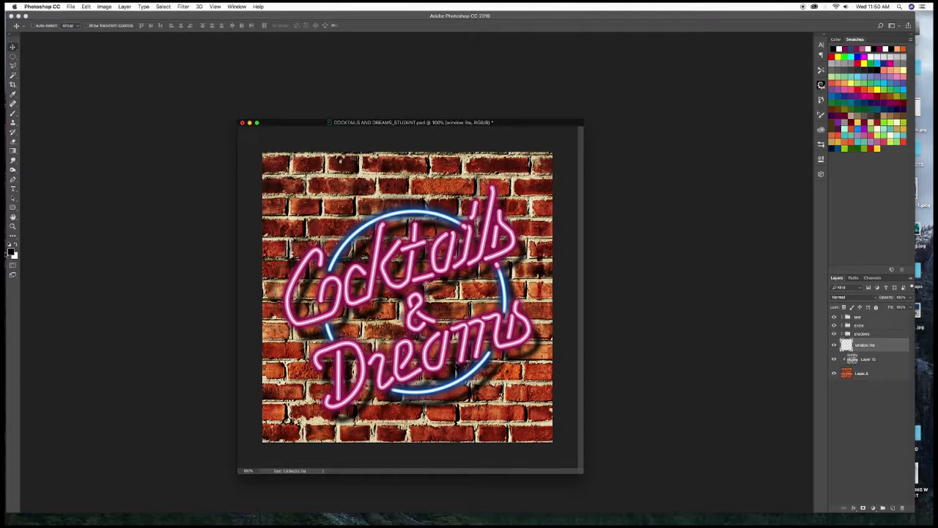
pyautogui.hotkey('alt', 'BackSpace')
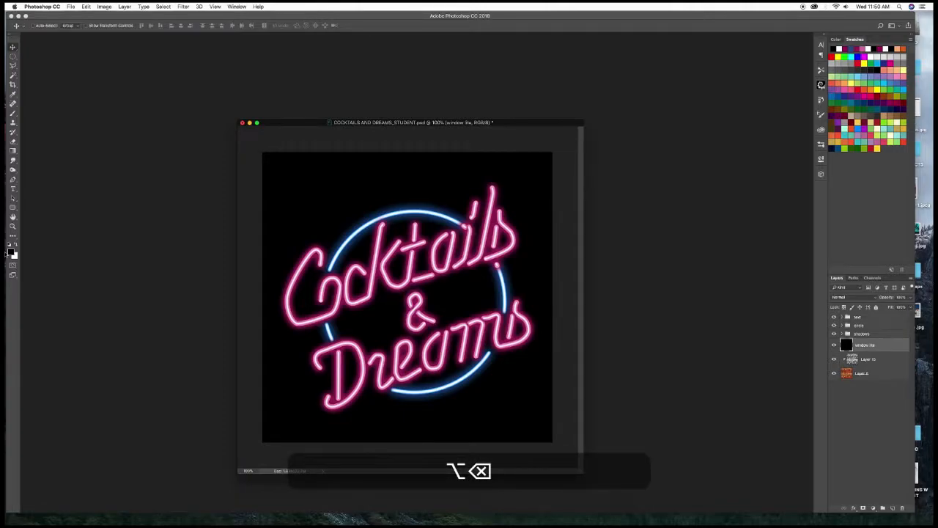
pyautogui.hotkey('shift', 'BackSpace')
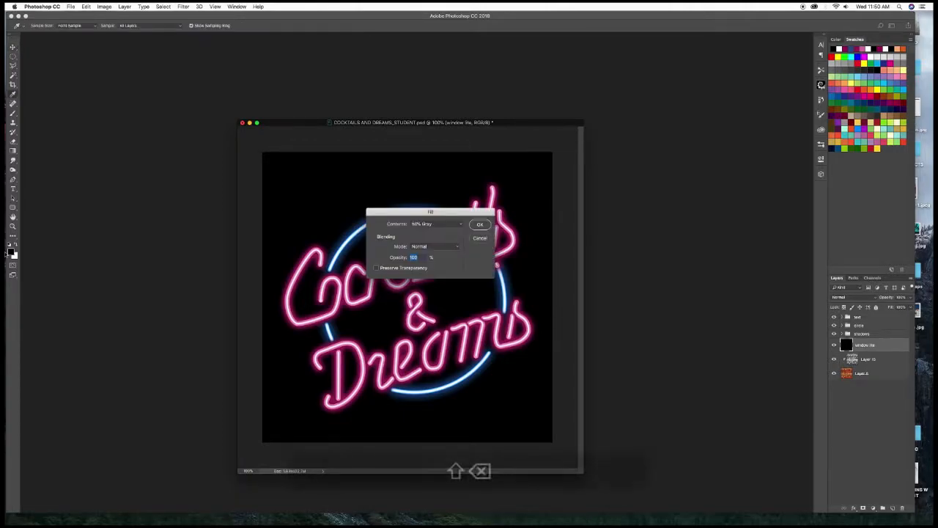
pyautogui.click(445, 226)
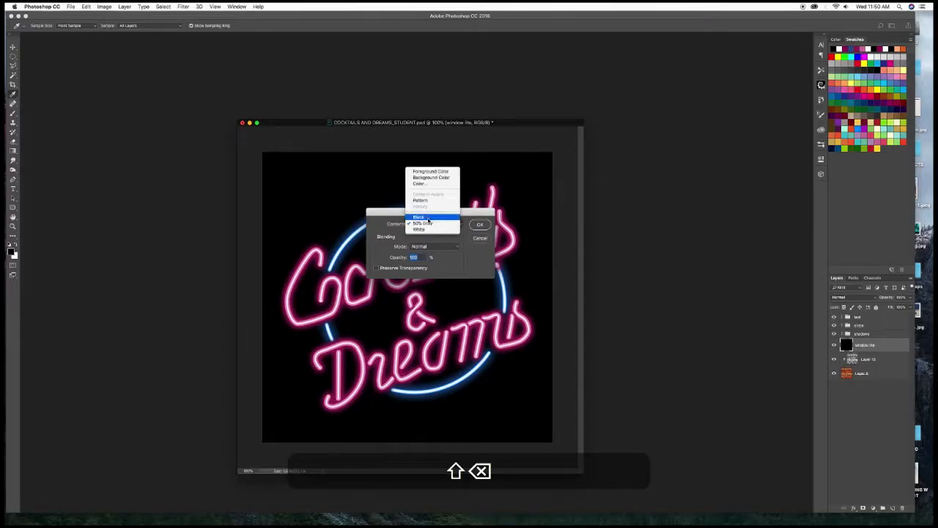
pyautogui.click(484, 240)
pyautogui.click(480, 239)
pyautogui.press('v')
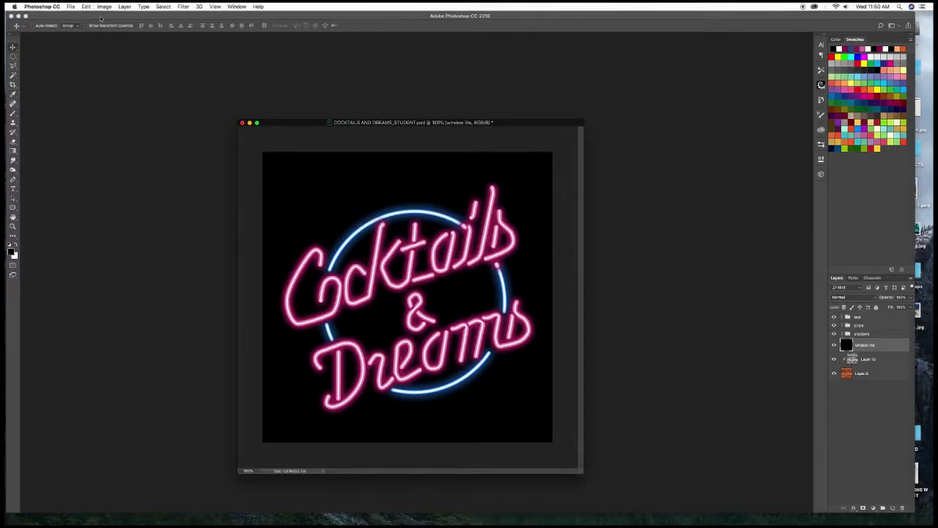
pyautogui.click(86, 7)
pyautogui.click(102, 123)
pyautogui.click(479, 238)
# Select a diagonal light-beam shape with the Polygonal Lasso, widening from the image's upper-left corner to its lower-right corner
pyautogui.moveTo(580, 473); pyautogui.dragTo(606, 497)
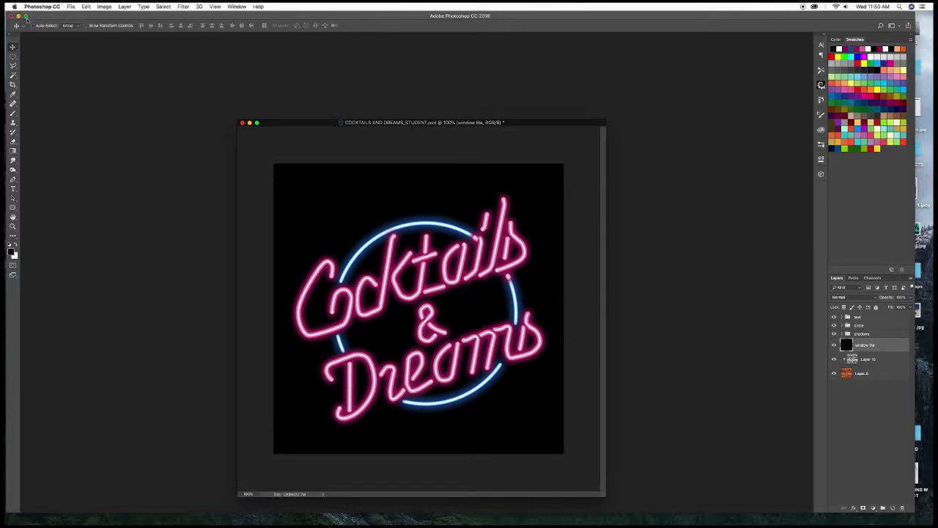
pyautogui.click(13, 65)
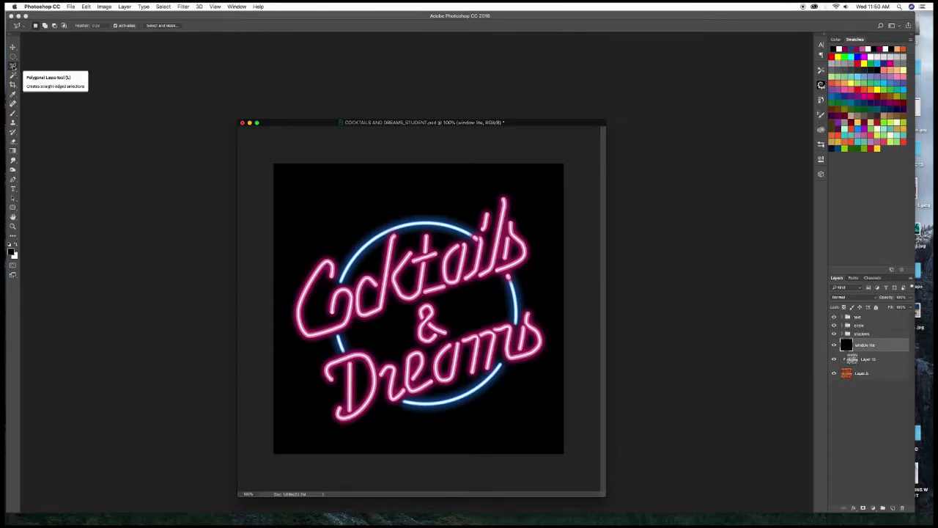
pyautogui.click(284, 143)
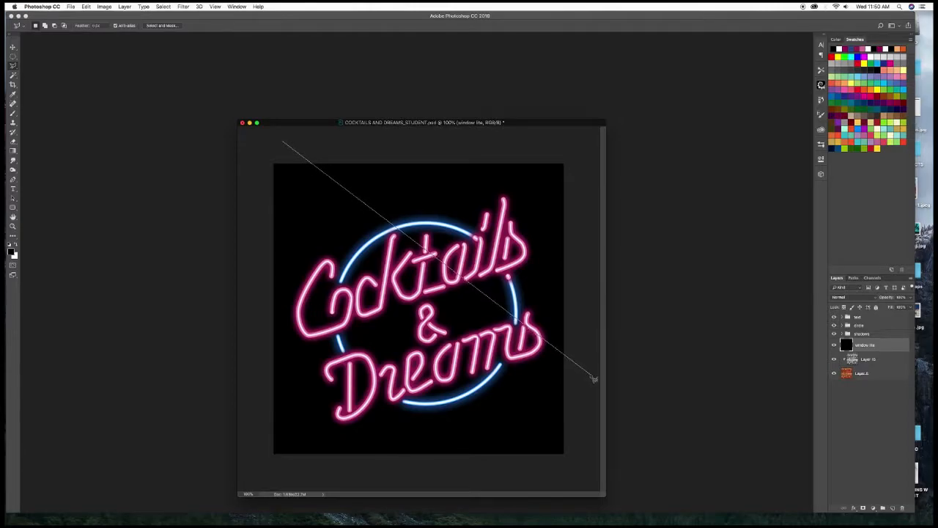
pyautogui.click(593, 374)
pyautogui.click(593, 478)
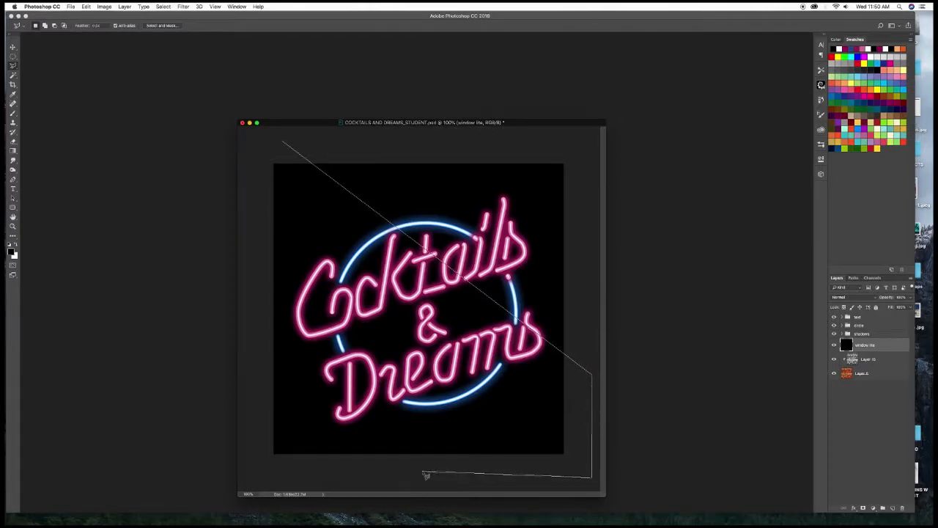
pyautogui.click(418, 473)
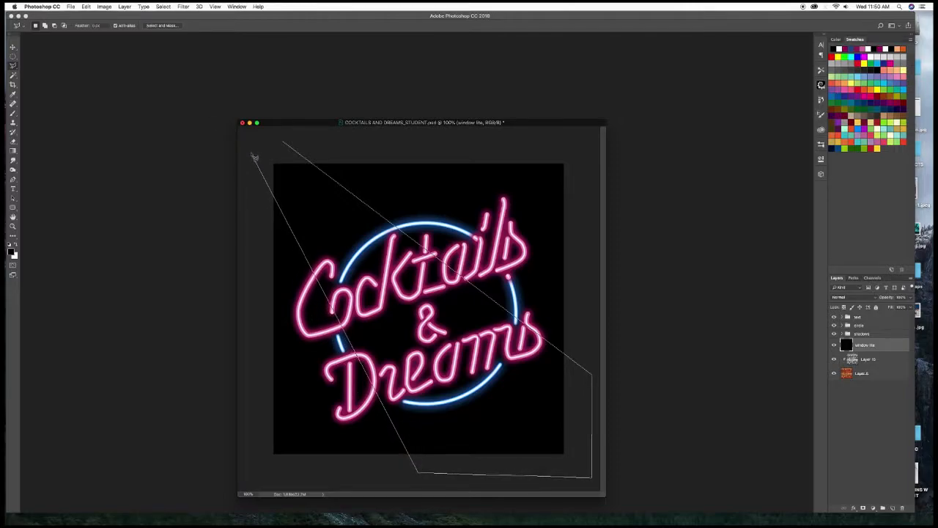
pyautogui.click(254, 151)
pyautogui.click(286, 146)
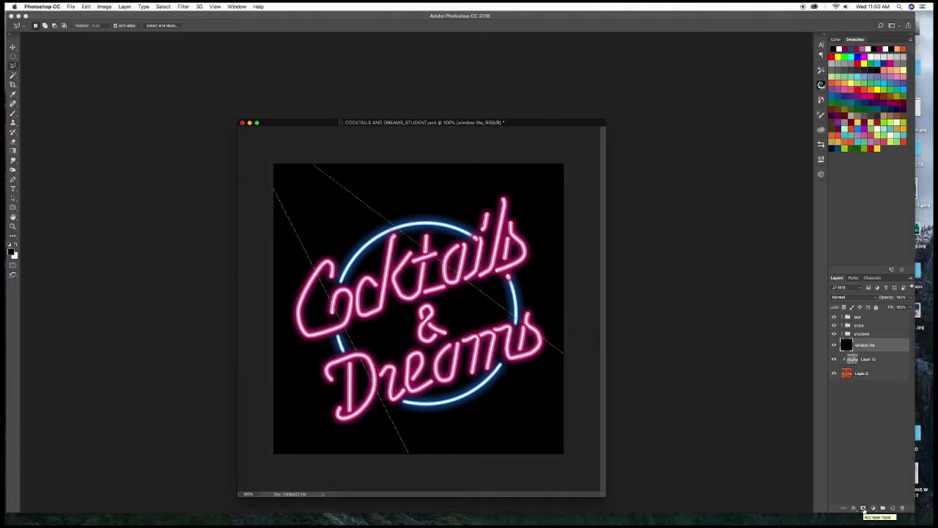
# Turn the beam selection into a layer mask on the window lite layer and invert the mask so the bricks show inside the beam
pyautogui.click(863, 509)
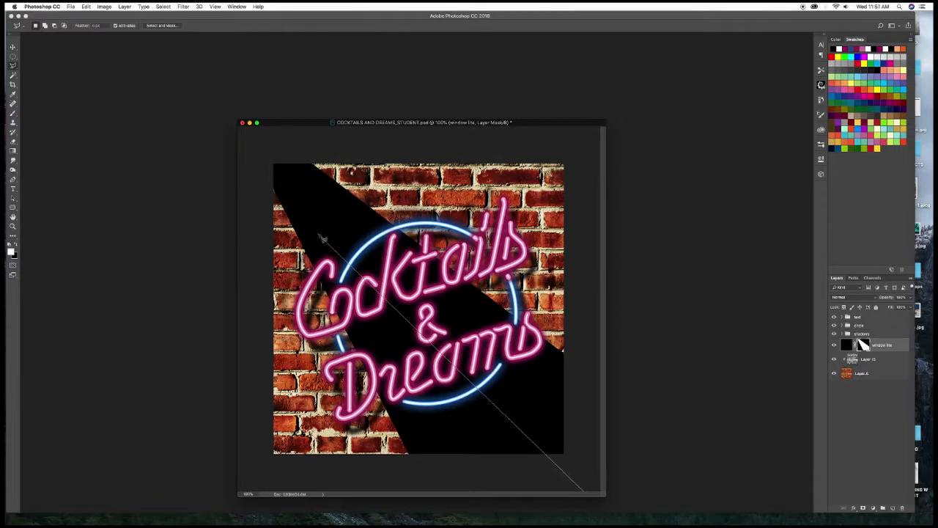
pyautogui.press('Escape')
pyautogui.press('Escape')
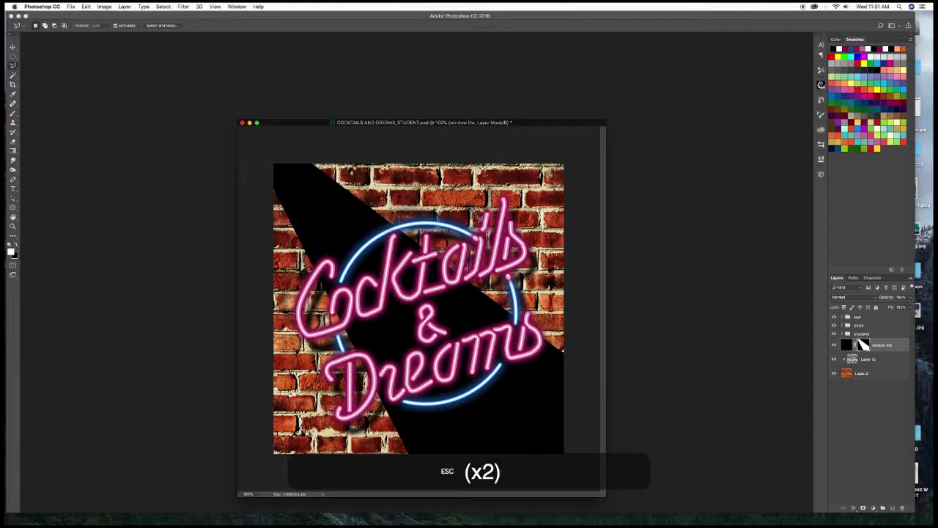
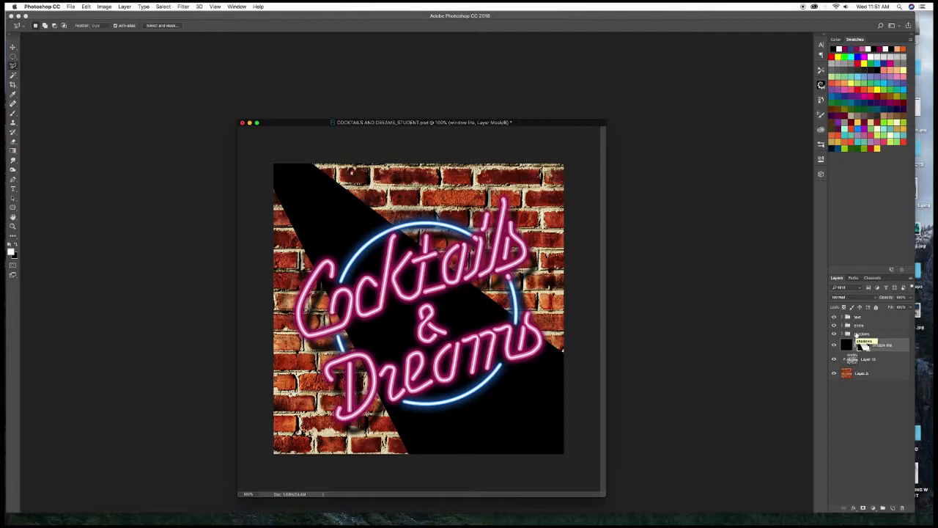
pyautogui.press('super+i')
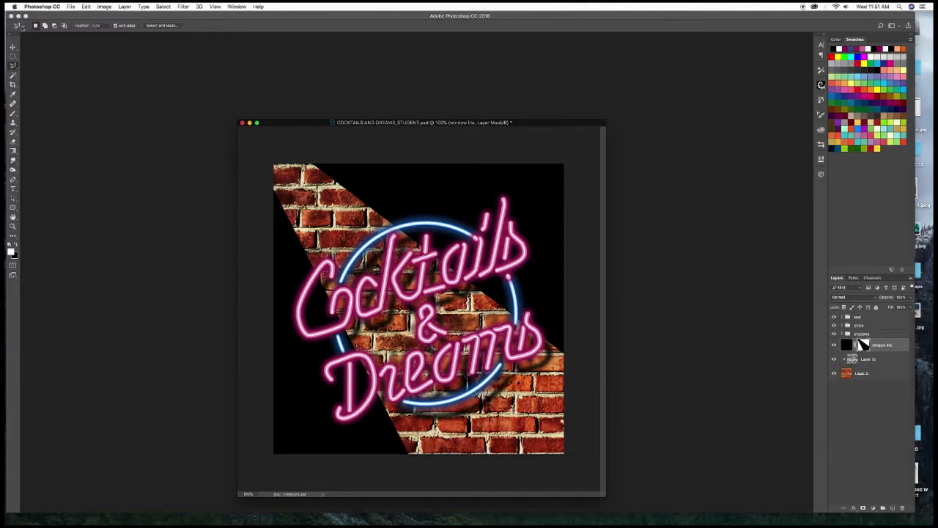
# Apply a Gaussian Blur with a radius of 10 pixels to the window lite mask and lower the layer's opacity
pyautogui.click(179, 7)
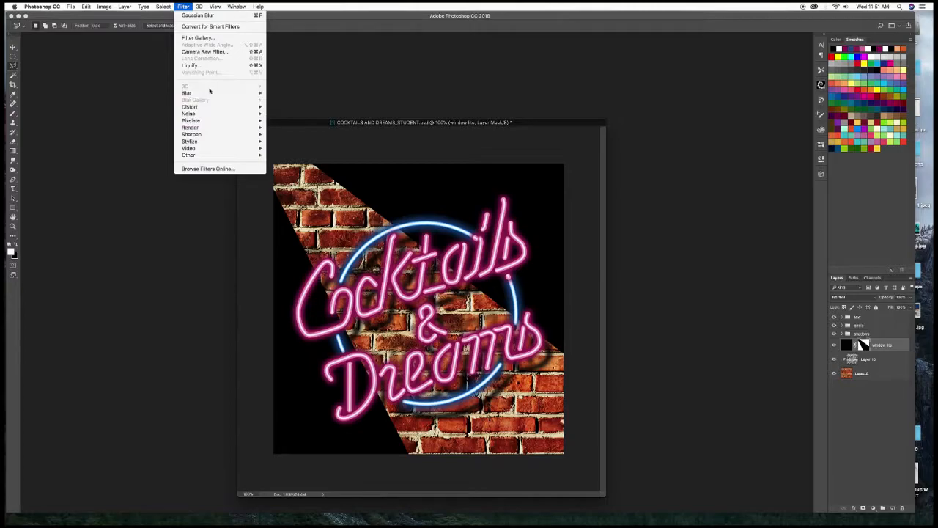
pyautogui.moveTo(241, 93)
pyautogui.click(305, 122)
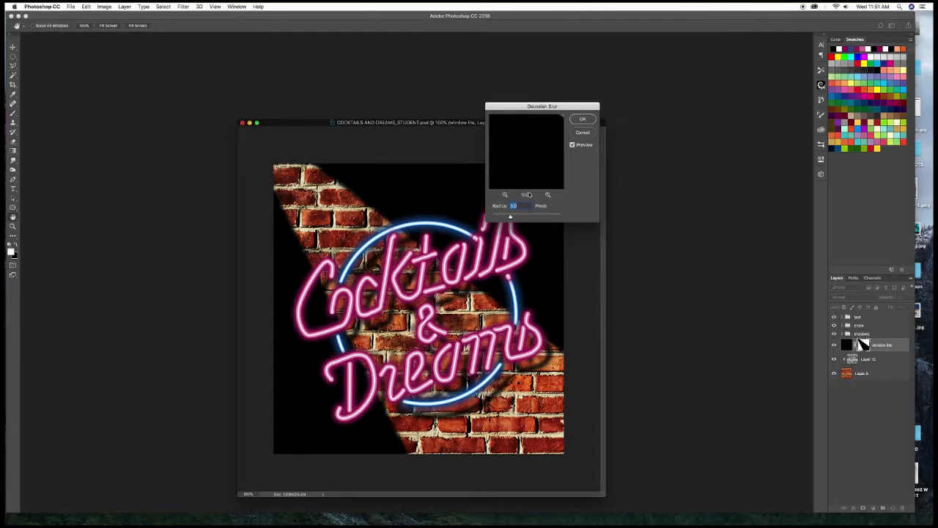
pyautogui.write('10')
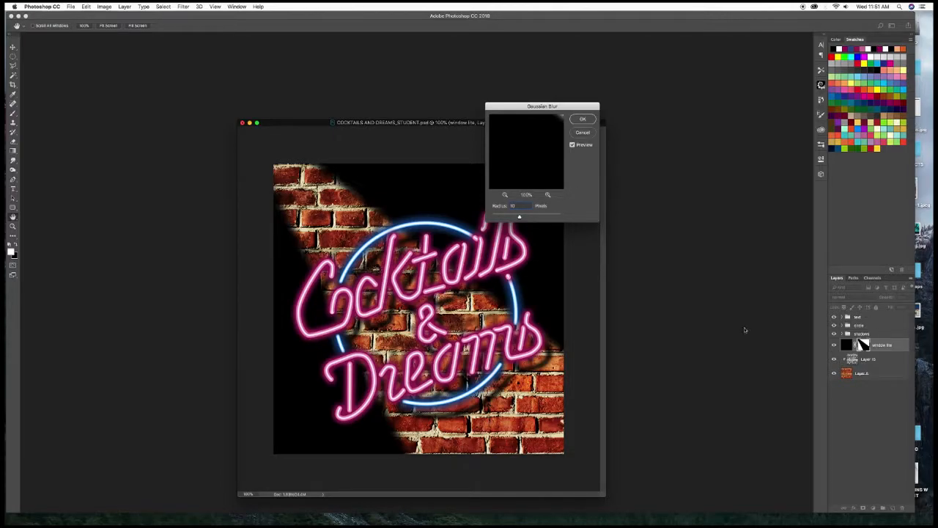
pyautogui.press('Return')
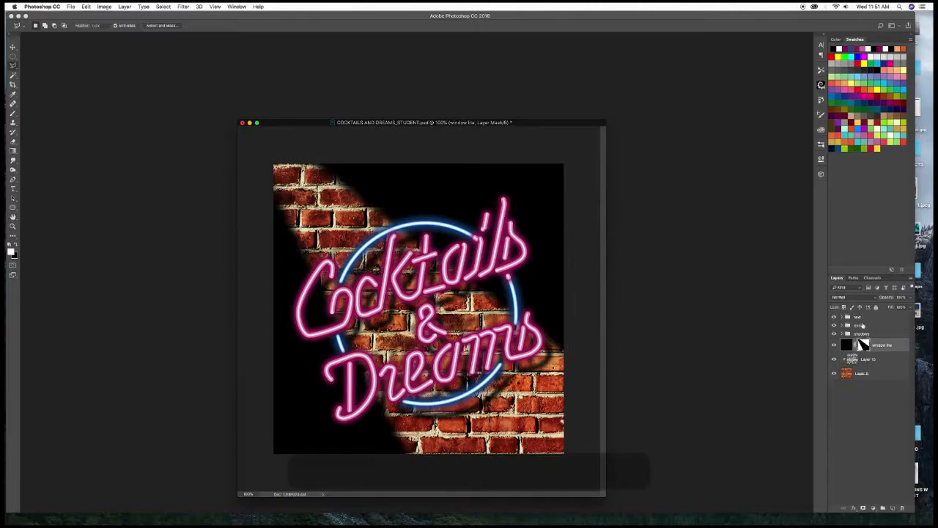
pyautogui.moveTo(894, 299); pyautogui.dragTo(890, 300)
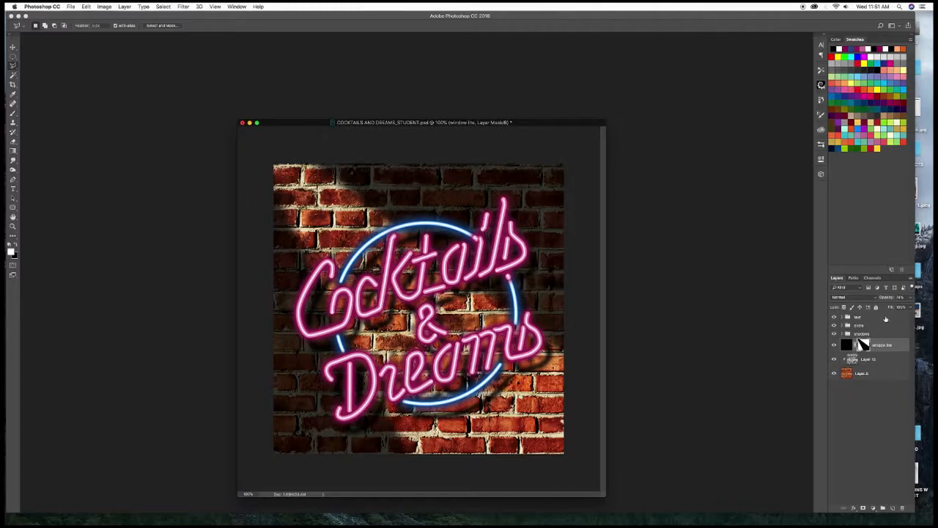
# Add a layer above the text group and name it "red glow"
pyautogui.click(885, 319)
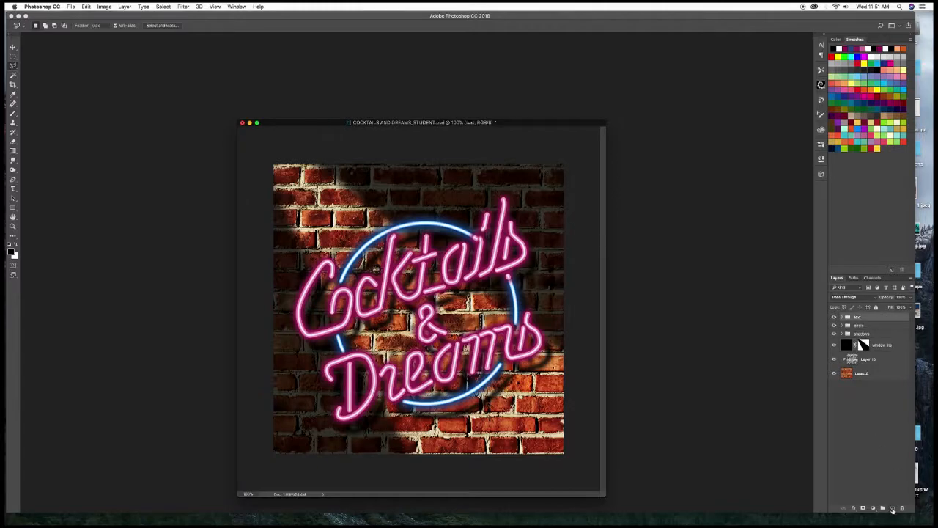
pyautogui.click(893, 508)
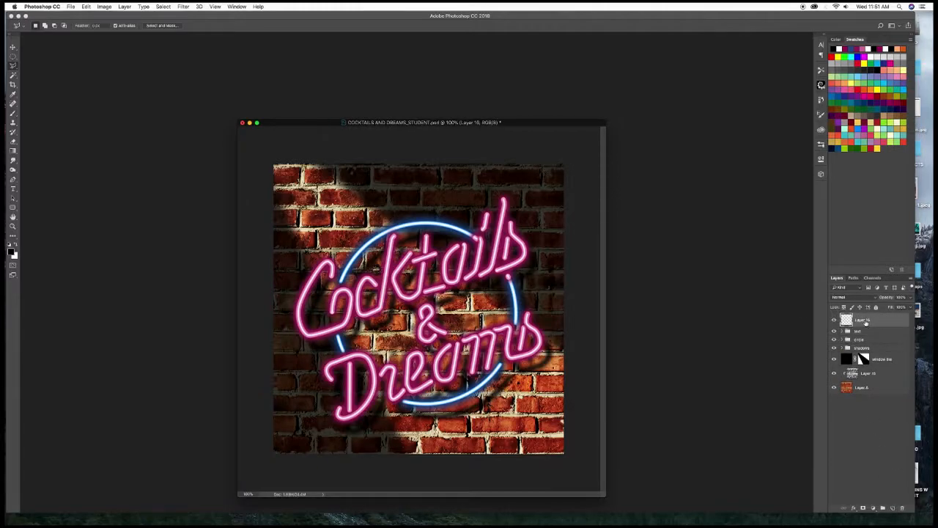
pyautogui.doubleClick(863, 320)
pyautogui.write('red glow')
pyautogui.press('Return')
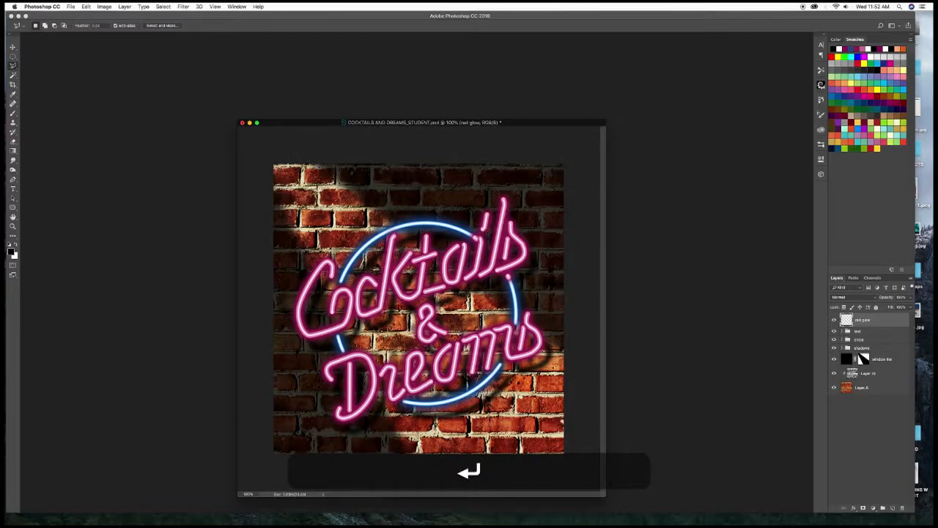
# Try a black Brush stroke across the bricks to the ampersand on the red glow layer and undo it
pyautogui.press('super+equal')
pyautogui.press('super+minus')
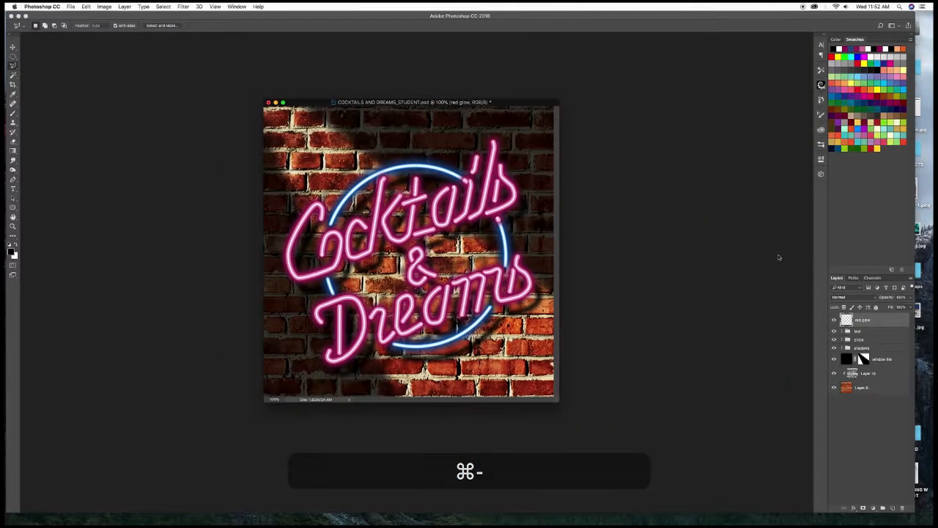
pyautogui.press('b')
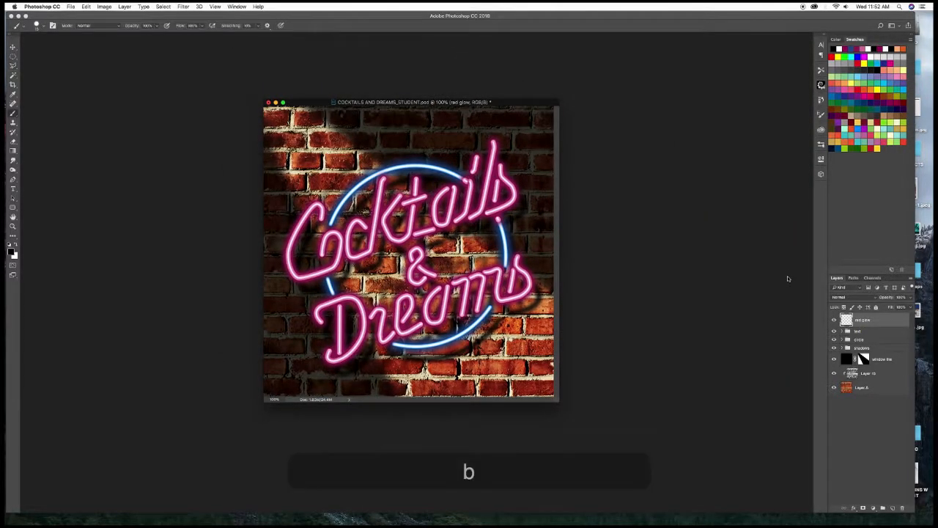
pyautogui.press('super+equal')
pyautogui.press('super+equal')
pyautogui.press('super+equal')
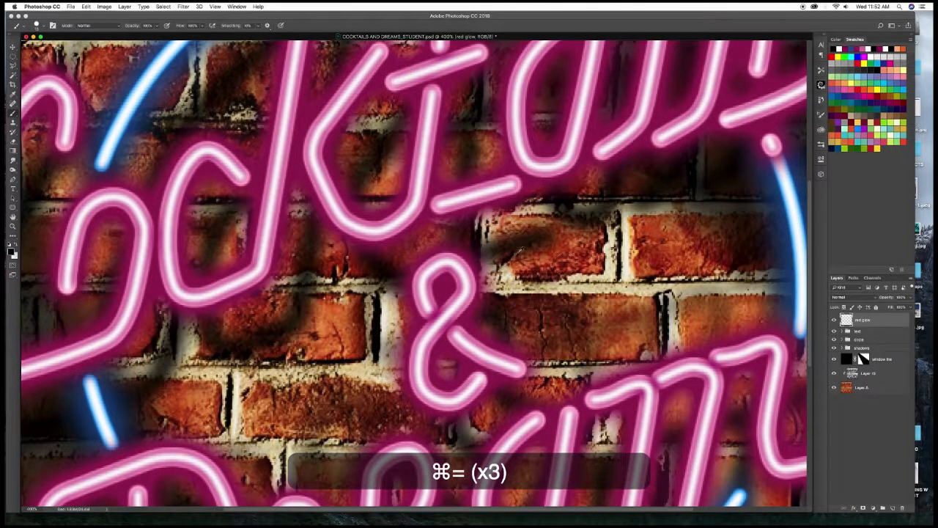
pyautogui.moveTo(301, 351); pyautogui.dragTo(427, 280)
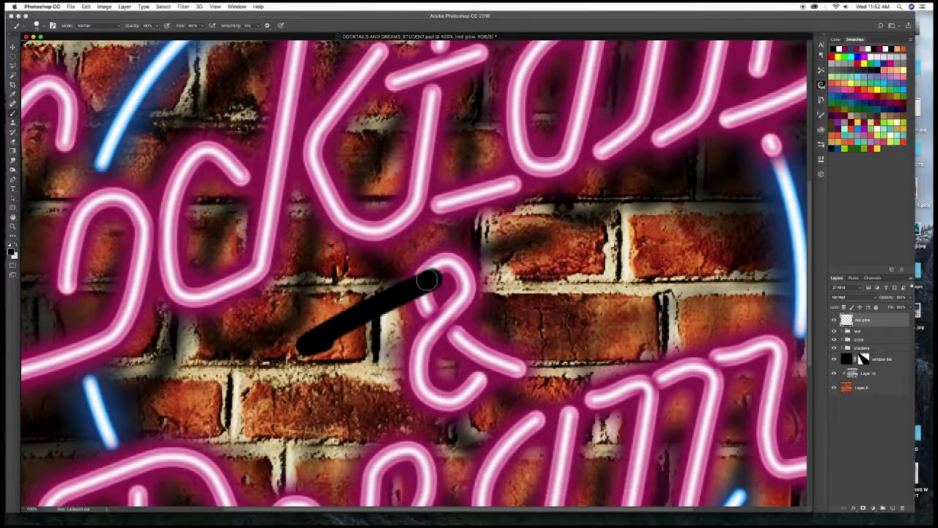
pyautogui.press('super+z')
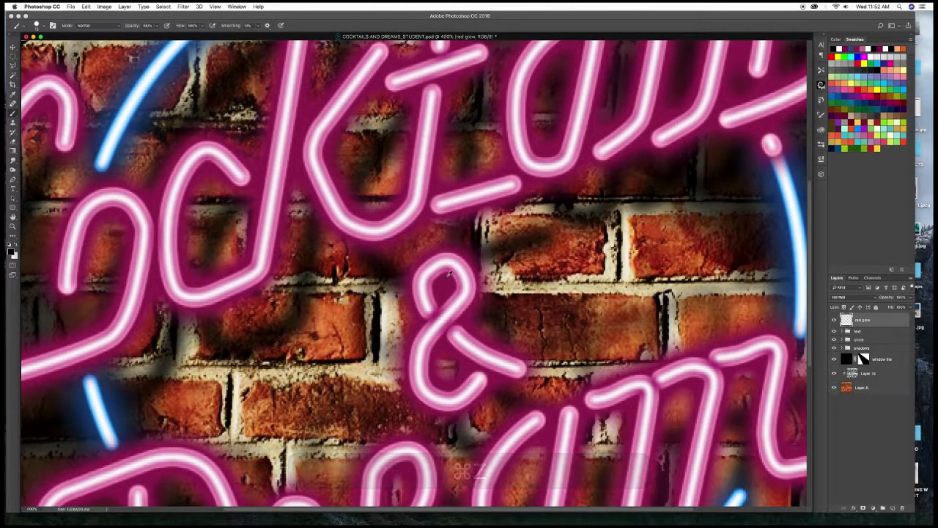
# Sample the magenta of the ampersand's glow as the foreground colour and bring the whole sign back into view
pyautogui.keyDown('alt'); pyautogui.click(450, 274); pyautogui.keyUp('alt')
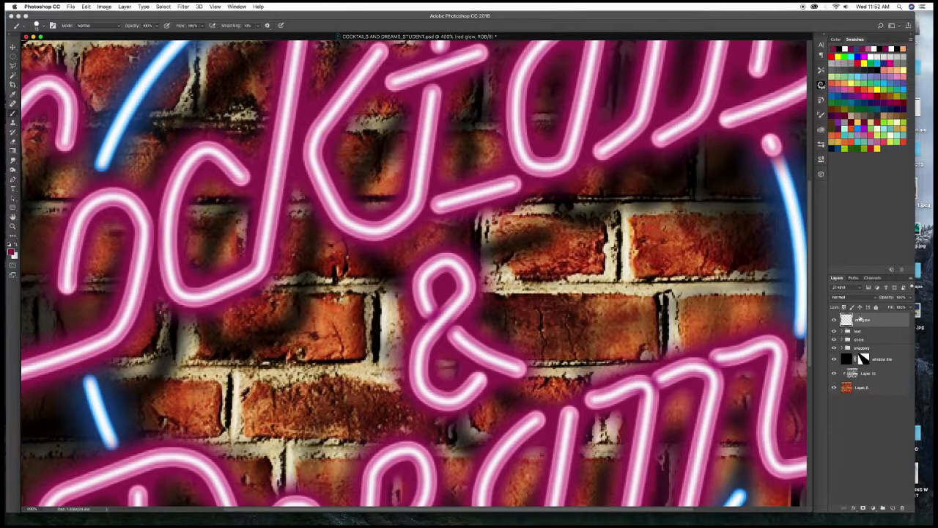
pyautogui.press('super+minus')
pyautogui.press('super+minus')
pyautogui.press('super+minus')
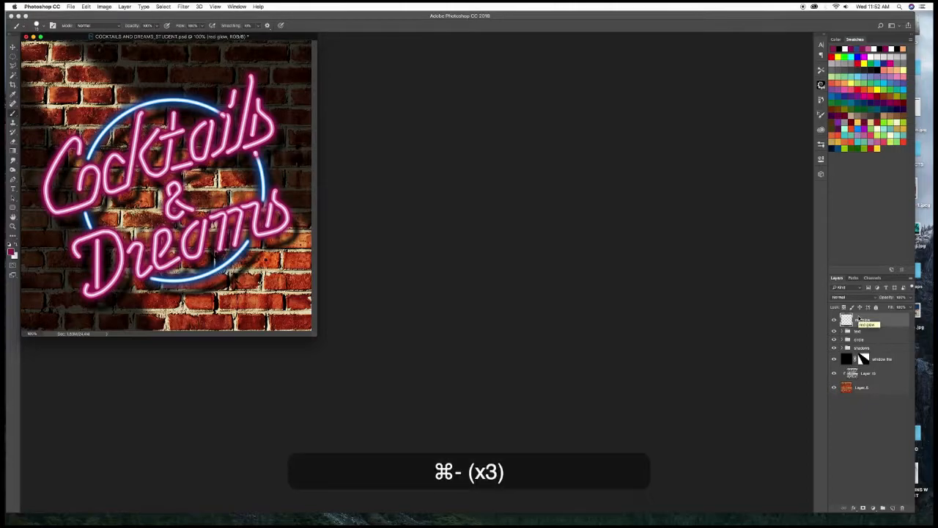
pyautogui.press('super+equal')
pyautogui.press('super+minus')
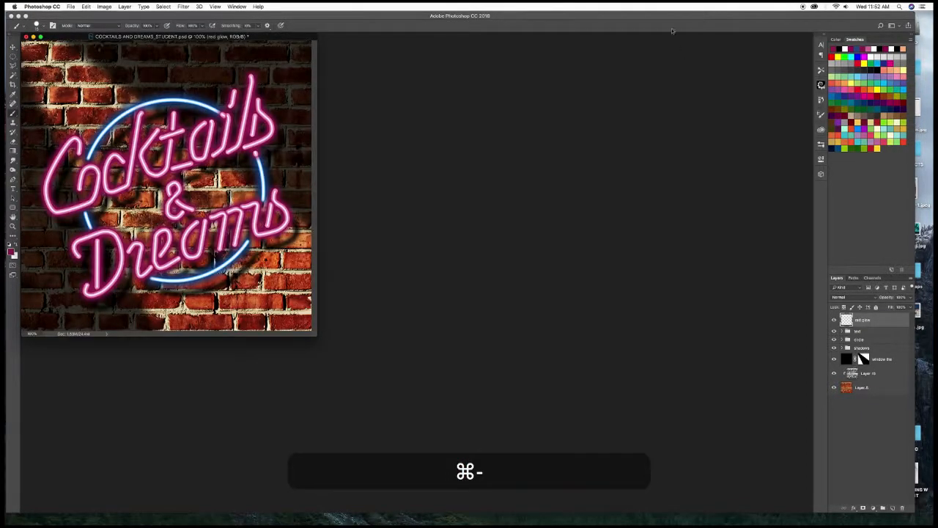
pyautogui.moveTo(275, 37); pyautogui.dragTo(542, 107)
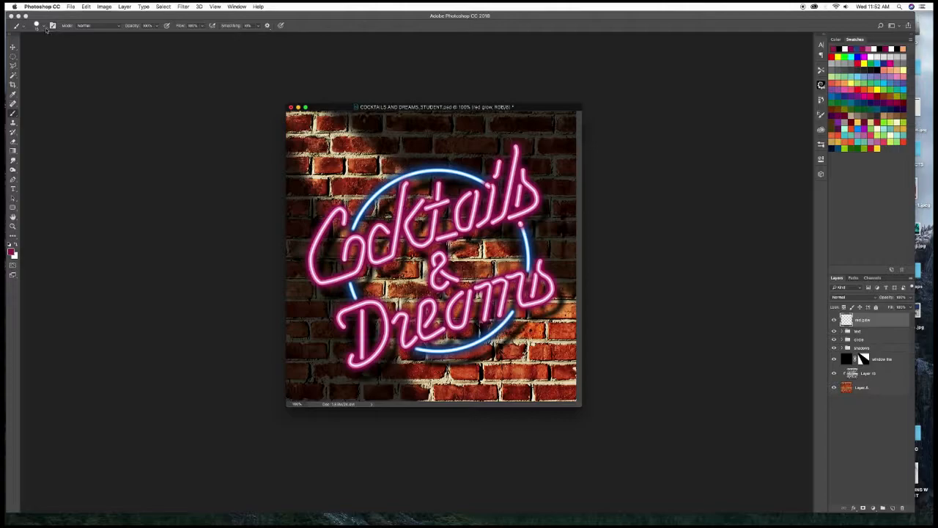
# Enlarge the Soft Round brush until it is wide enough to cover the height of the sign's lettering
pyautogui.click(42, 27)
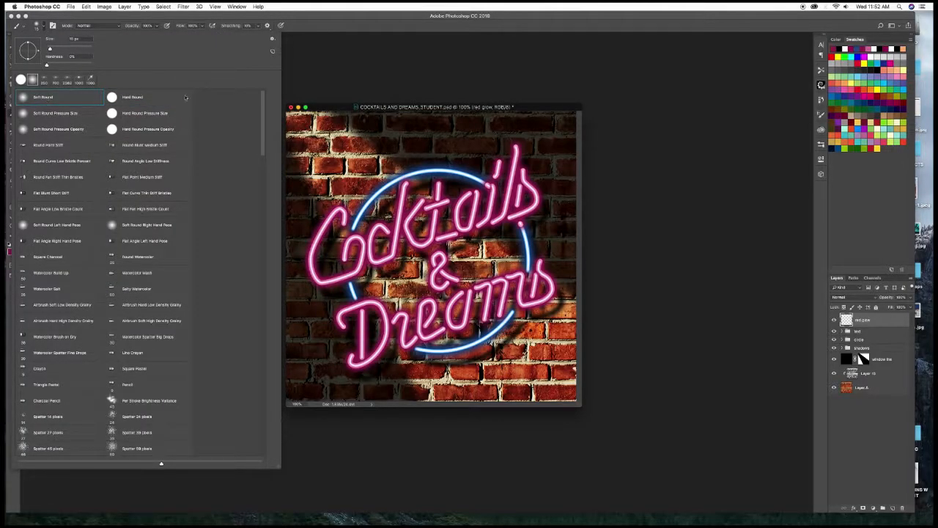
pyautogui.click(396, 85)
pyautogui.press(']')
pyautogui.press(']')
pyautogui.press(']')
pyautogui.press(']')
pyautogui.press(']')
pyautogui.press(']')
pyautogui.press(']')
pyautogui.press(']')
pyautogui.press(']')
pyautogui.press(']')
pyautogui.press(']')
pyautogui.press(']')
pyautogui.press(']')
pyautogui.press(']')
pyautogui.press(']')
pyautogui.press(']')
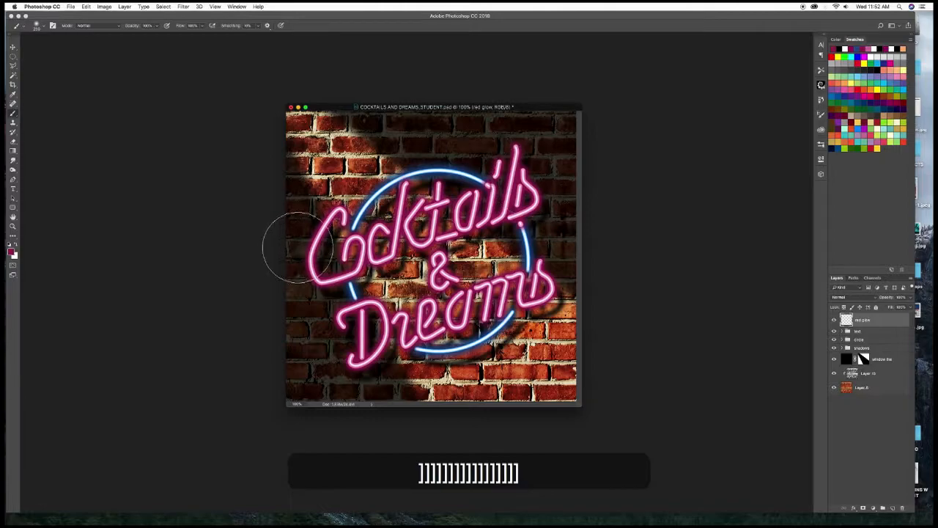
pyautogui.press(']')
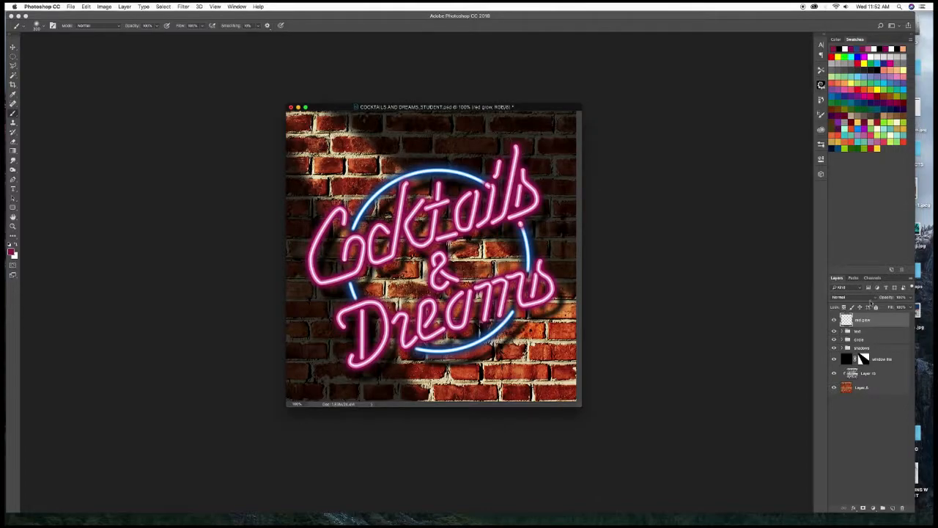
# Set the red glow layer to Screen, try a magenta stroke across "Cocktails", compare it with the layer hidden, and undo it
pyautogui.click(853, 297)
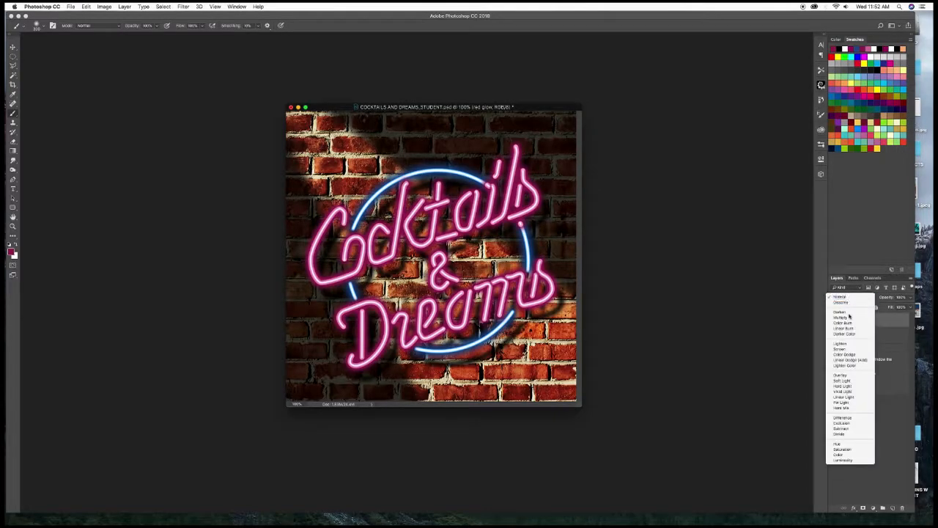
pyautogui.click(844, 350)
pyautogui.moveTo(325, 257); pyautogui.dragTo(536, 179)
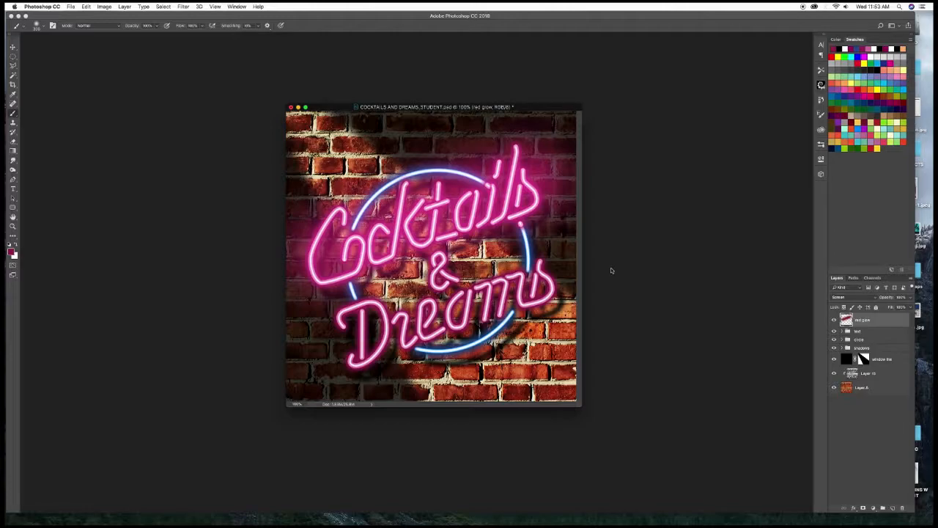
pyautogui.click(834, 320)
pyautogui.click(834, 321)
pyautogui.click(836, 320)
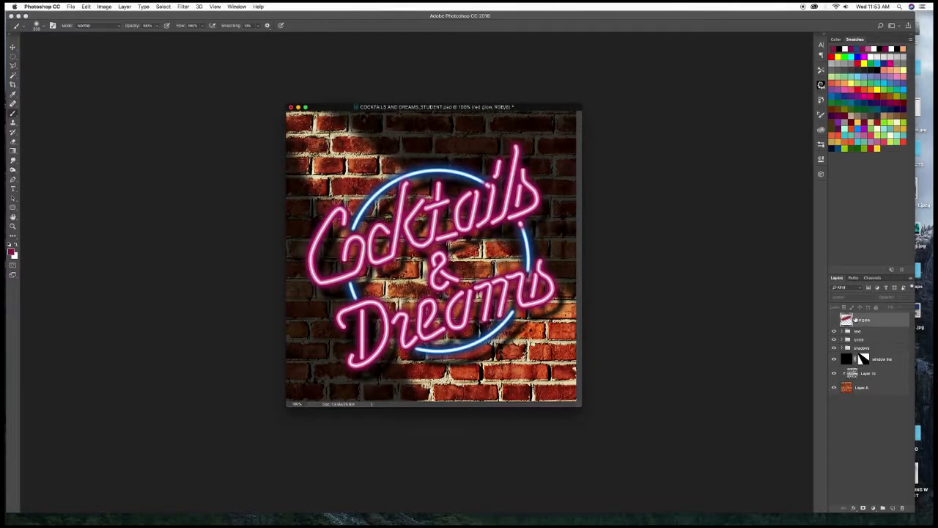
pyautogui.press('super+z')
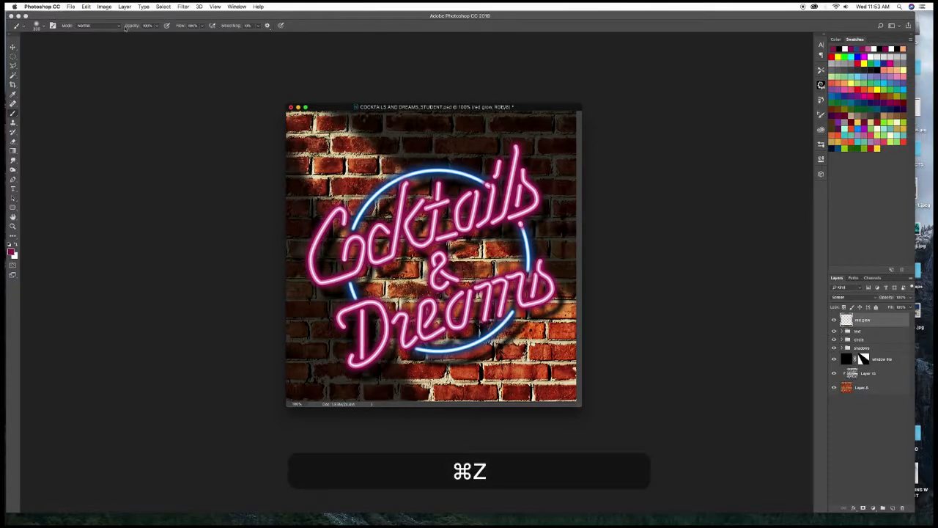
# Return the red glow layer to Normal, set the brush's blend mode to Screen, and try and undo a stroke across "Cocktails"
pyautogui.click(113, 26)
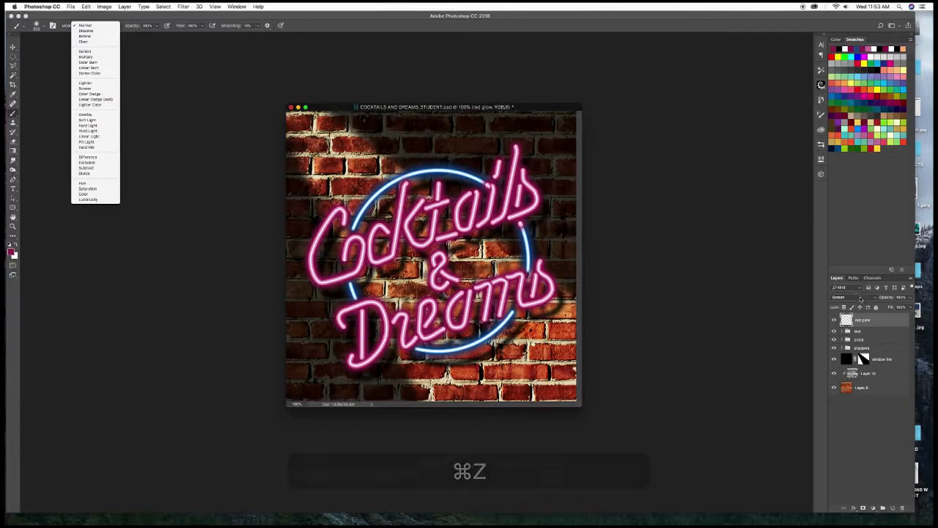
pyautogui.click(863, 297)
pyautogui.click(863, 297)
pyautogui.click(840, 245)
pyautogui.click(106, 25)
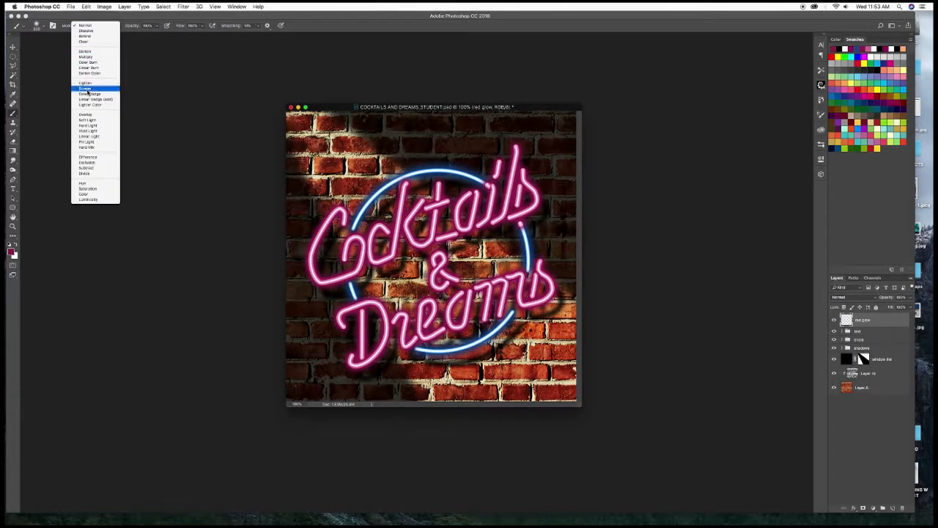
pyautogui.click(88, 89)
pyautogui.moveTo(304, 262)
pyautogui.mouseDown()
pyautogui.moveTo(524, 157)
pyautogui.moveTo(567, 208)
pyautogui.mouseUp()
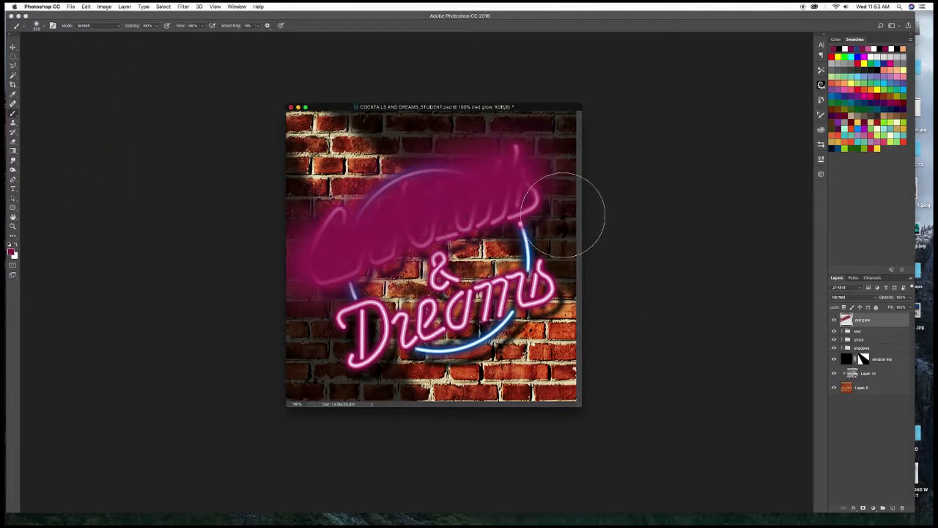
pyautogui.press('super+z')
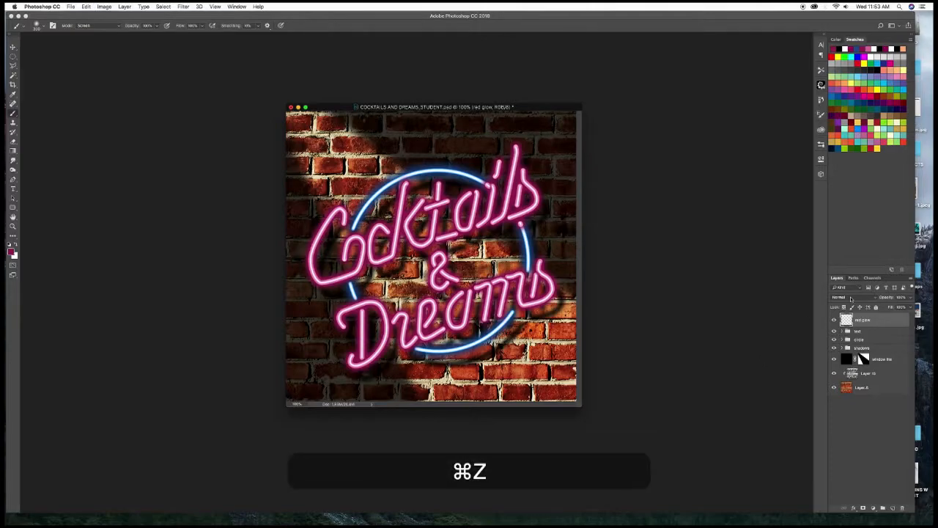
# Set the red glow layer to Screen, try magenta strokes over both words, and clear the layer's contents
pyautogui.click(851, 297)
pyautogui.click(852, 349)
pyautogui.moveTo(318, 254); pyautogui.dragTo(542, 197)
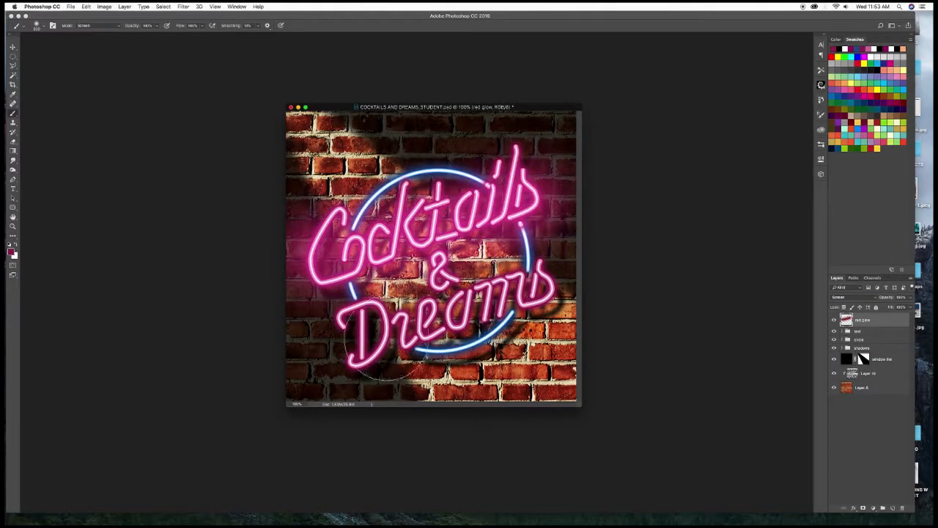
pyautogui.moveTo(327, 345)
pyautogui.mouseDown()
pyautogui.moveTo(462, 323)
pyautogui.moveTo(549, 284)
pyautogui.mouseUp()
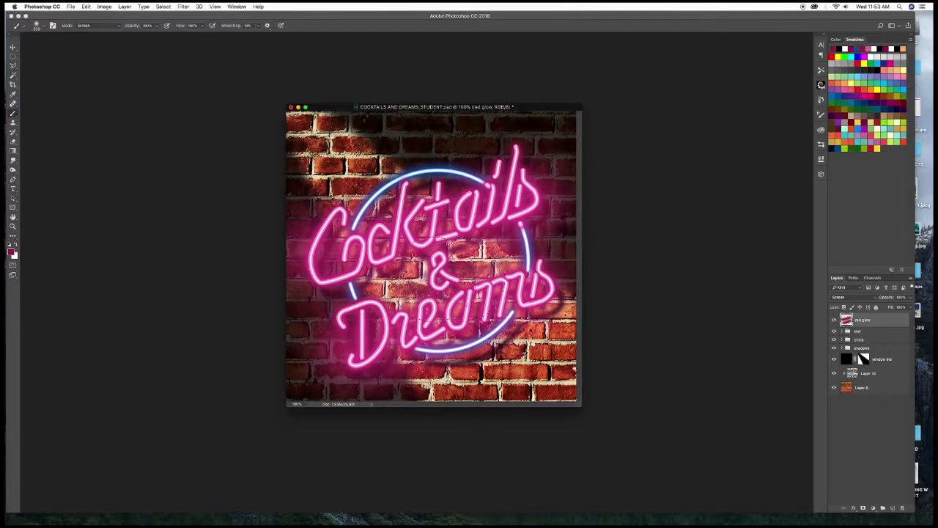
pyautogui.press('super+z')
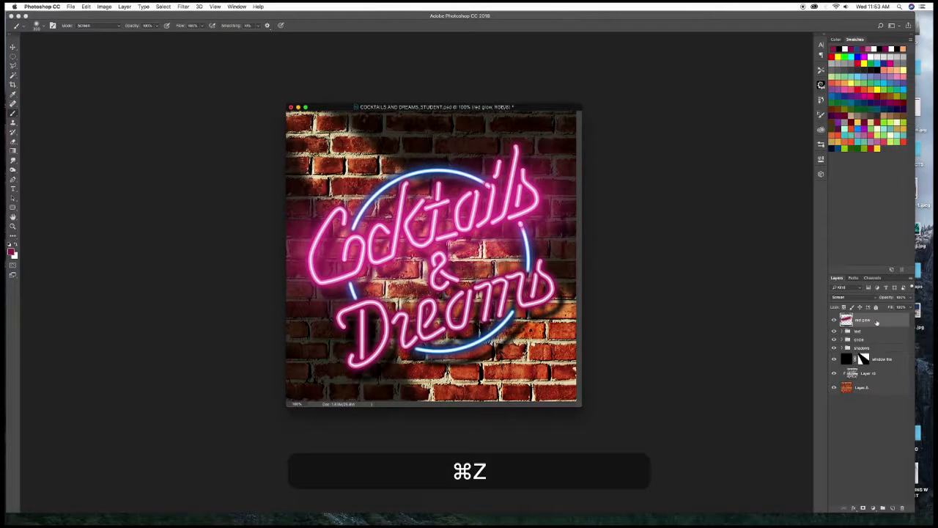
pyautogui.press('super+a')
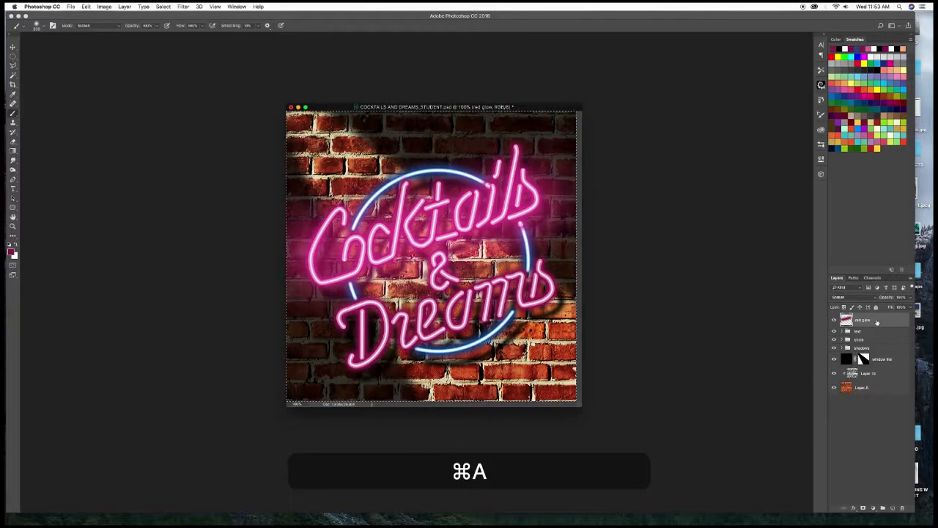
pyautogui.press('BackSpace')
pyautogui.press('super+d')
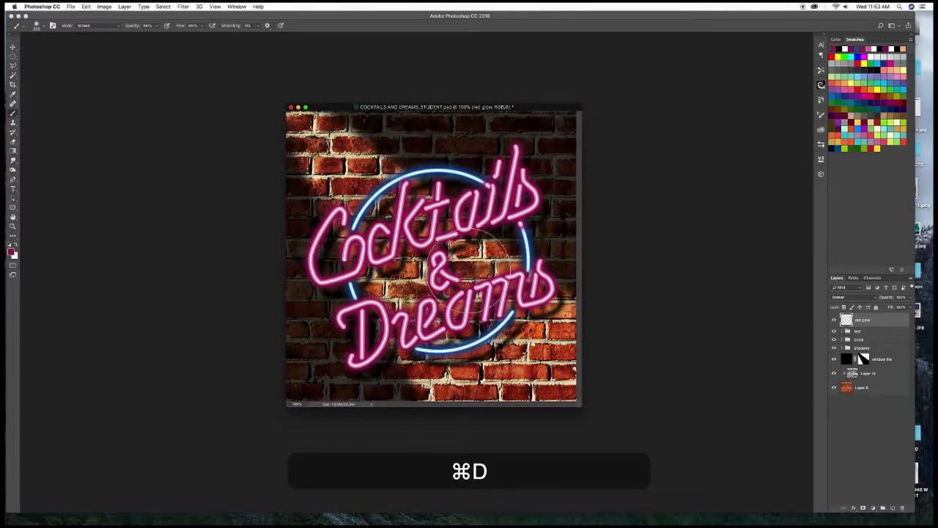
# Paint magenta glow across "Cocktails" and "Dreams" on the red glow layer with a slightly smaller brush
pyautogui.press('[')
pyautogui.moveTo(308, 271)
pyautogui.mouseDown()
pyautogui.moveTo(484, 220)
pyautogui.moveTo(543, 176)
pyautogui.mouseUp()
pyautogui.moveTo(344, 345)
pyautogui.mouseDown()
pyautogui.moveTo(381, 323)
pyautogui.moveTo(469, 308)
pyautogui.moveTo(557, 271)
pyautogui.mouseUp()
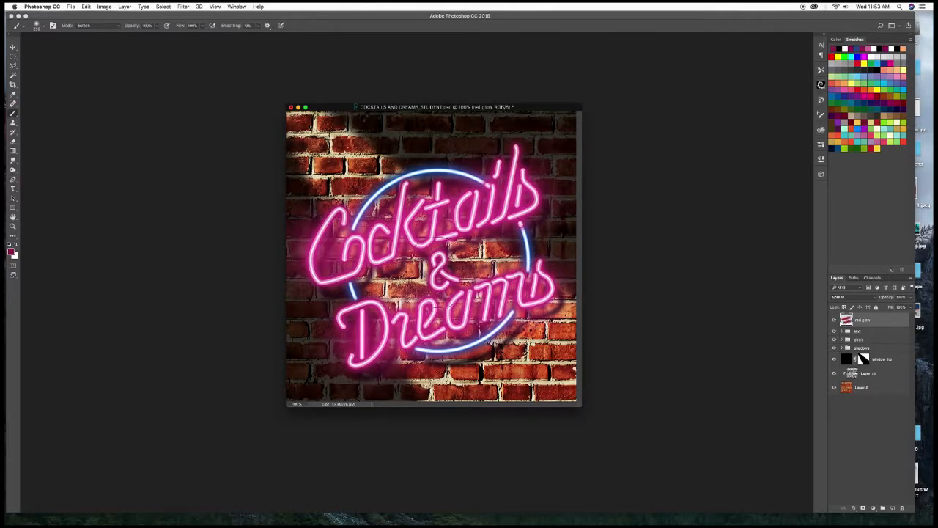
# Reduce the brush size and add a layer above red glow named "blue glow"
pyautogui.press('[')
pyautogui.press('[')
pyautogui.press('[')
pyautogui.press('[')
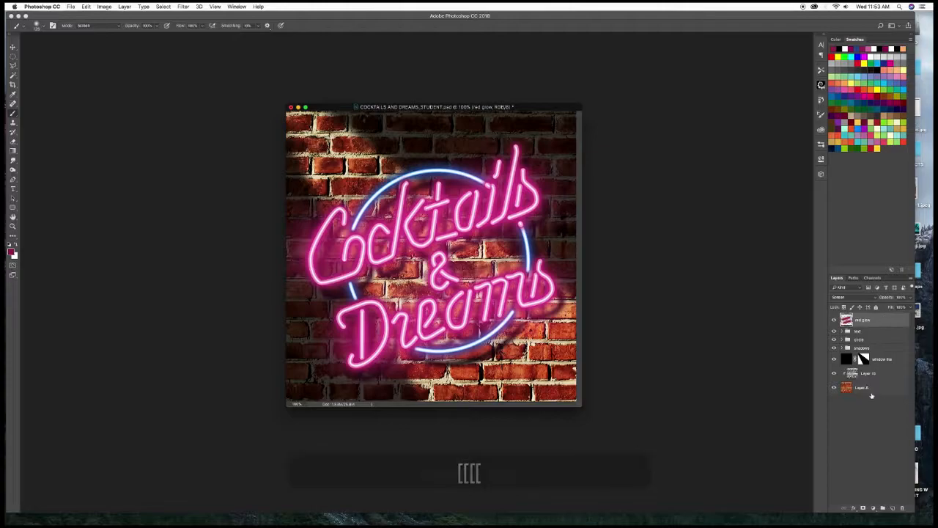
pyautogui.click(892, 507)
pyautogui.doubleClick(862, 321)
pyautogui.write('bluw glow')
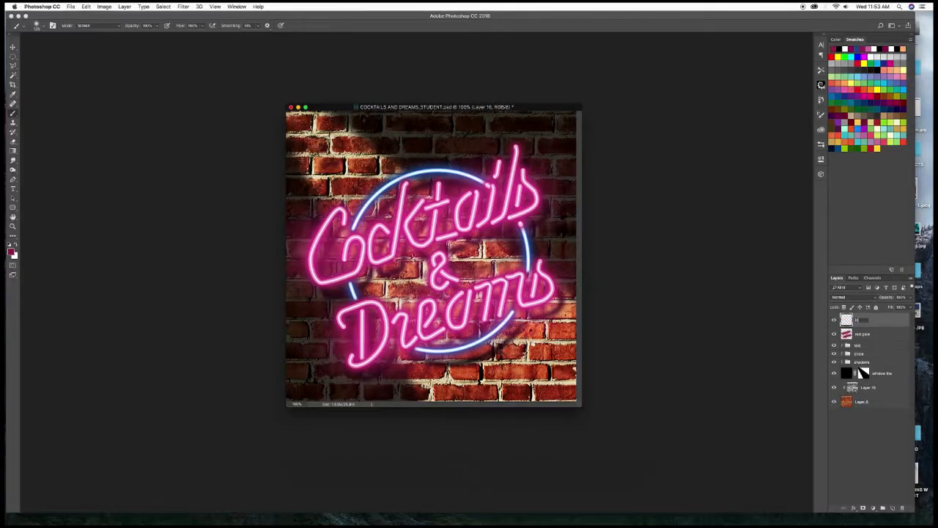
pyautogui.press('BackSpace')
pyautogui.press('BackSpace')
pyautogui.press('BackSpace')
pyautogui.press('BackSpace')
pyautogui.press('BackSpace')
pyautogui.press('BackSpace')
pyautogui.press('BackSpace')
pyautogui.write('ue glow')
pyautogui.press('Return')
# Sample the blue from the glow along the circle's upper arc as the foreground colour
pyautogui.press('super+equal')
pyautogui.press('super+equal')
pyautogui.press('super+equal')
pyautogui.moveTo(305, 173); pyautogui.dragTo(359, 491)
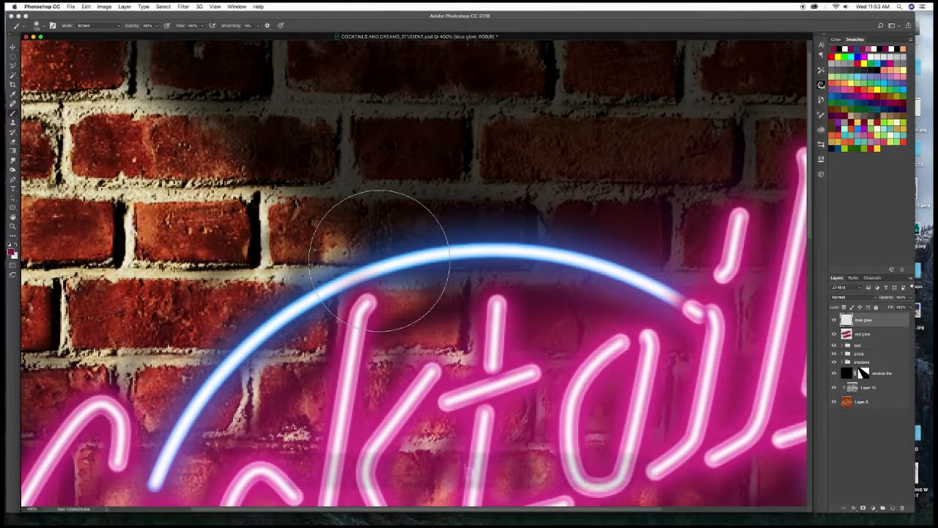
pyautogui.press('b')
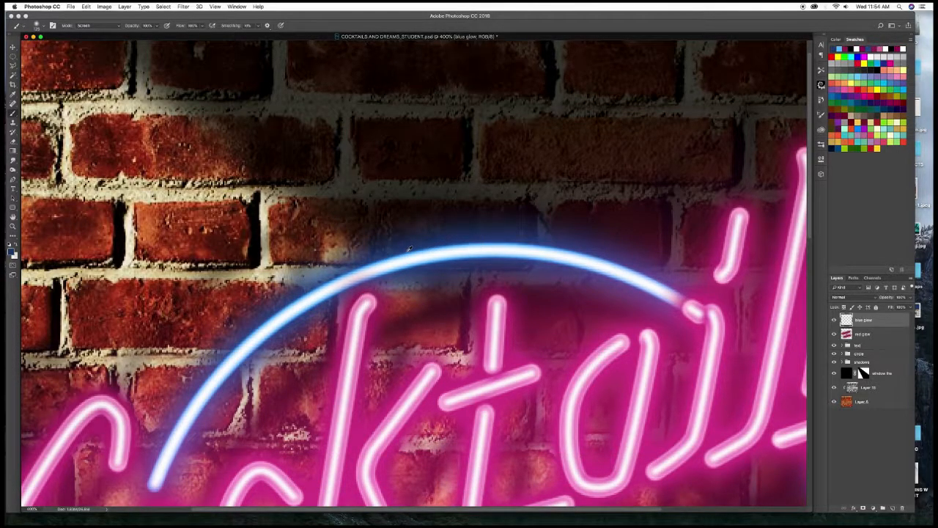
pyautogui.keyDown('alt'); pyautogui.click(407, 251); pyautogui.keyUp('alt')
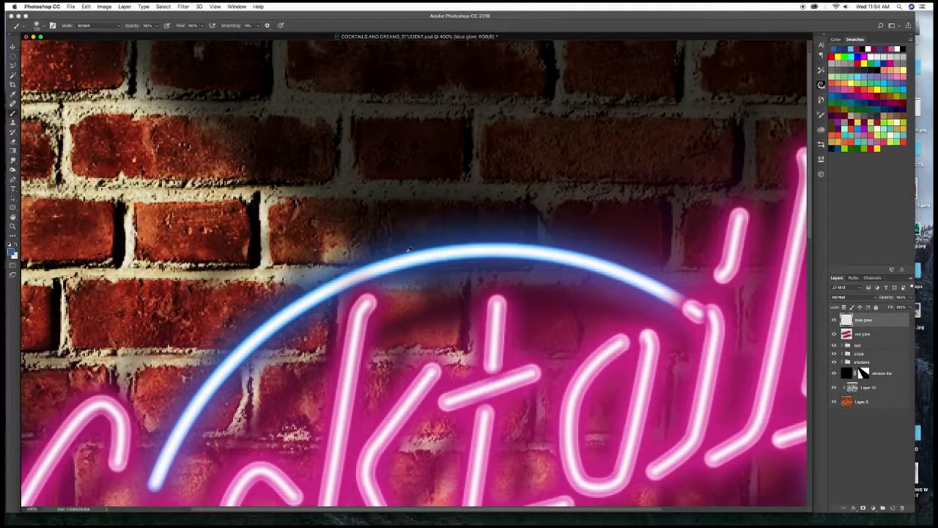
pyautogui.press('super+minus')
pyautogui.press('super+minus')
pyautogui.press('super+minus')
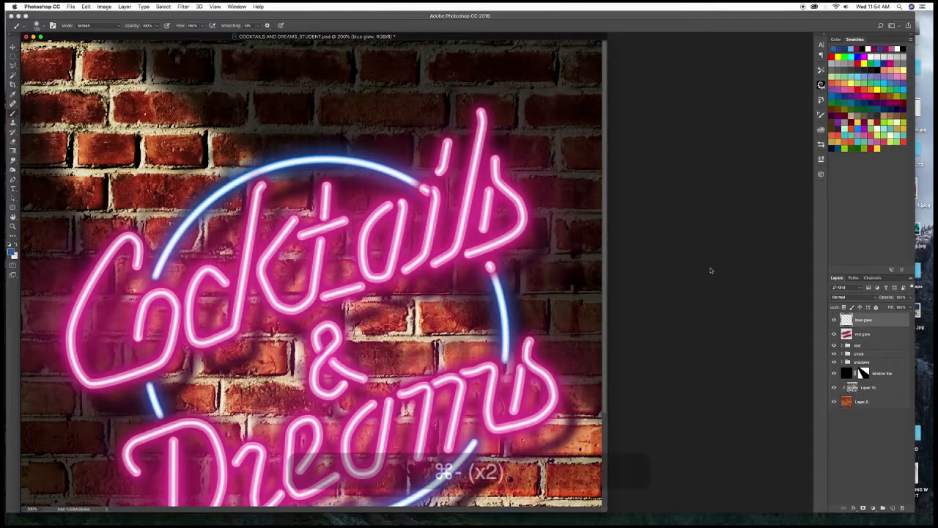
pyautogui.moveTo(250, 38); pyautogui.dragTo(555, 138)
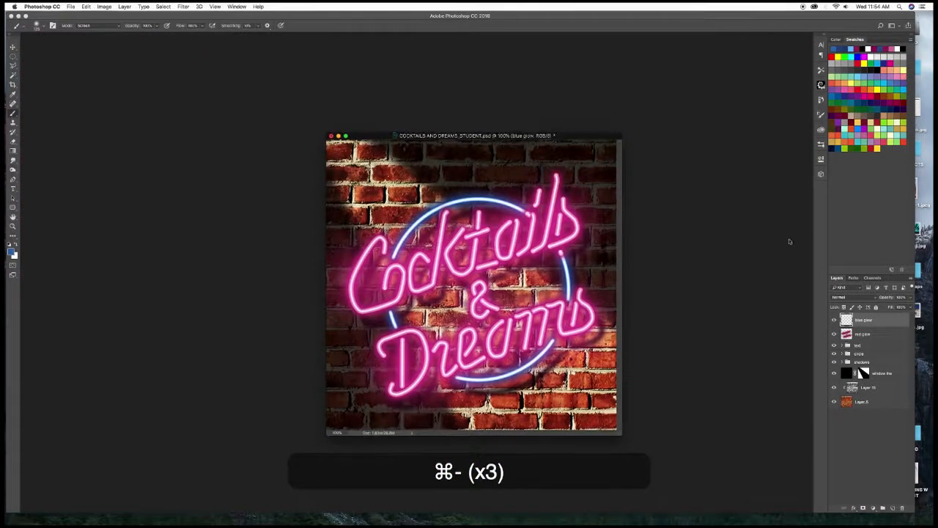
# Set the blue glow layer to Screen and paint blue glow along all four visible segments of the circle
pyautogui.click(854, 297)
pyautogui.click(870, 325)
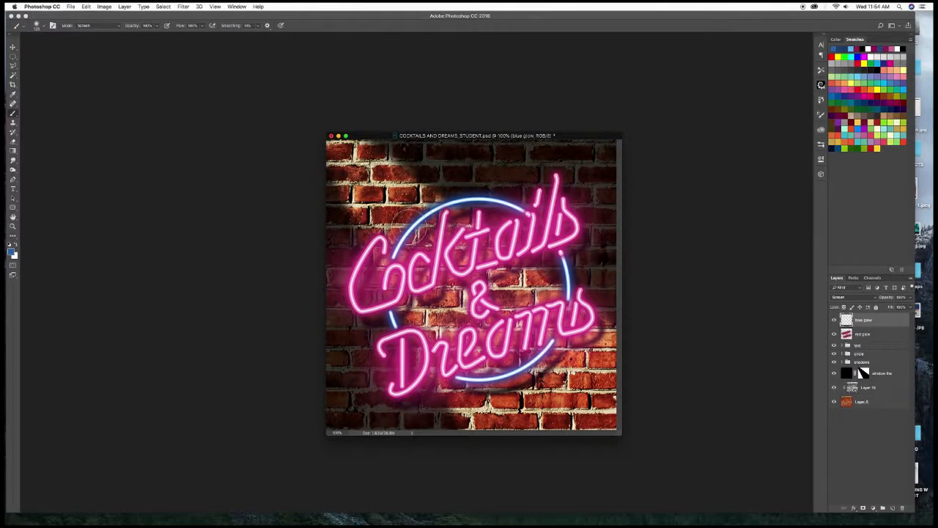
pyautogui.moveTo(403, 240)
pyautogui.mouseDown()
pyautogui.moveTo(425, 209)
pyautogui.moveTo(514, 201)
pyautogui.mouseUp()
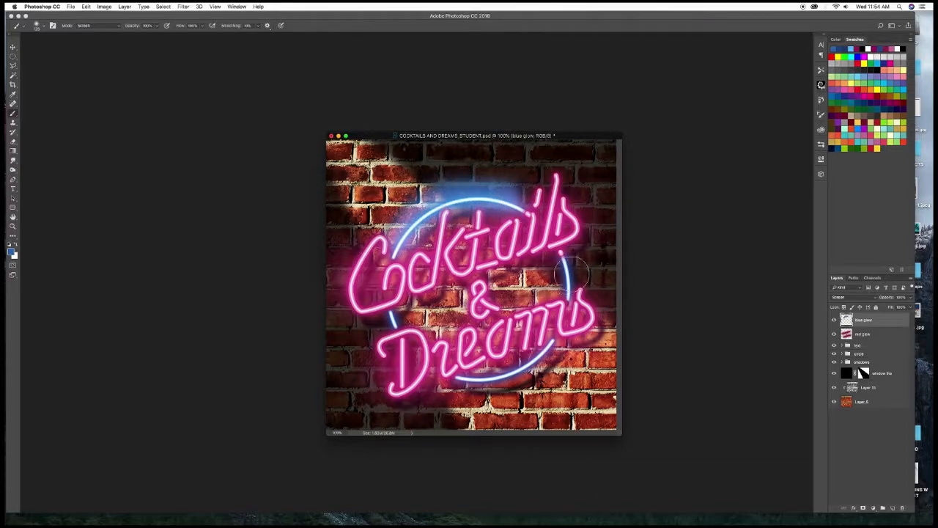
pyautogui.moveTo(567, 266); pyautogui.dragTo(570, 287)
pyautogui.moveTo(548, 355)
pyautogui.mouseDown()
pyautogui.moveTo(522, 371)
pyautogui.moveTo(463, 387)
pyautogui.mouseUp()
pyautogui.click(393, 317)
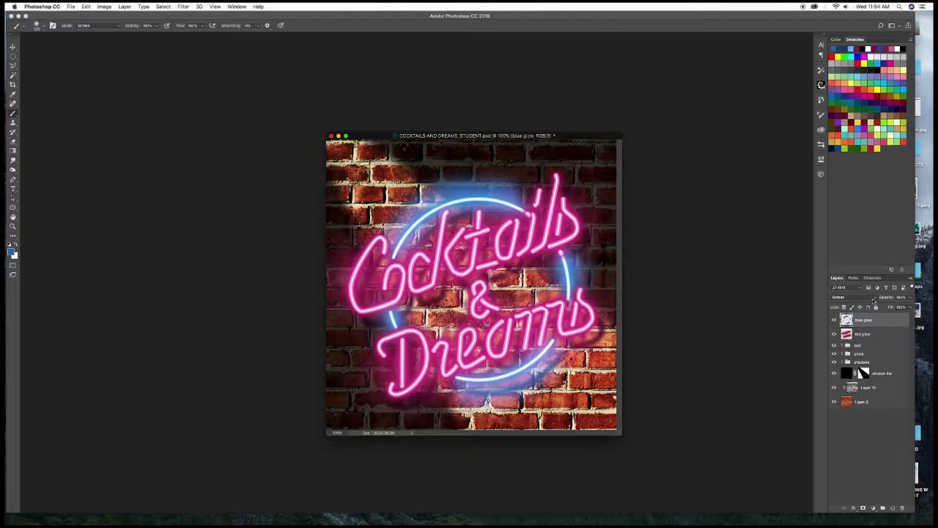
# Lower the blue glow layer's opacity and dab more blue near the circle's upper arc and lower arc
pyautogui.moveTo(884, 299); pyautogui.dragTo(887, 299)
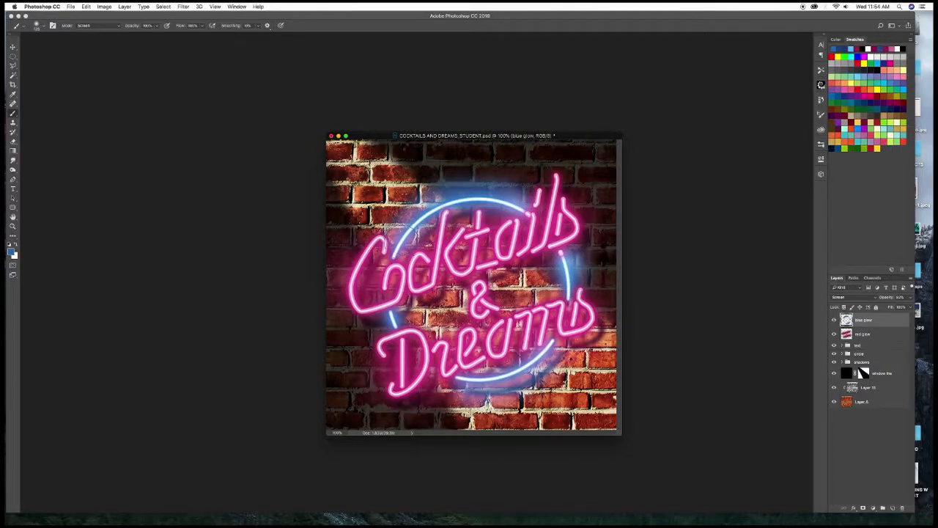
pyautogui.click(402, 242)
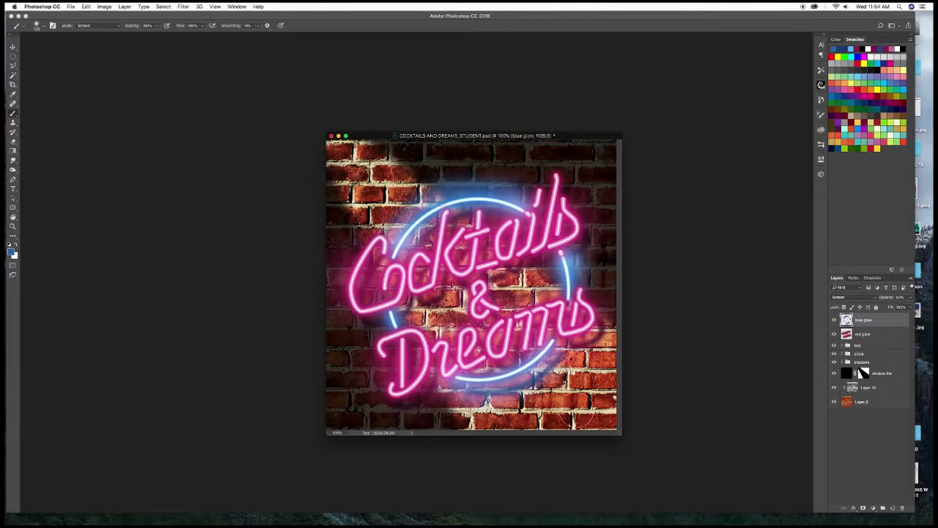
pyautogui.click(558, 337)
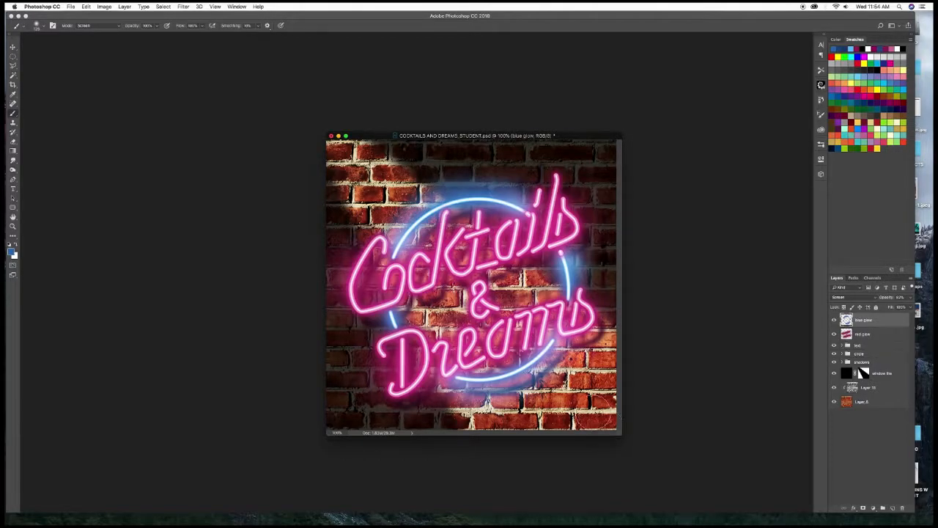
# Adjust the red glow layer's opacity and reselect the blue glow layer
pyautogui.click(869, 334)
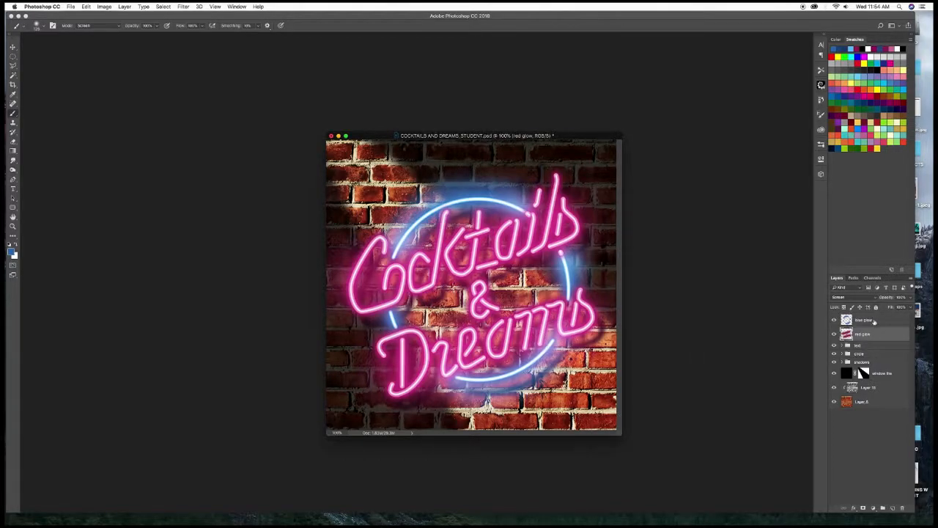
pyautogui.click(885, 297)
pyautogui.moveTo(884, 298); pyautogui.dragTo(886, 299)
pyautogui.click(880, 320)
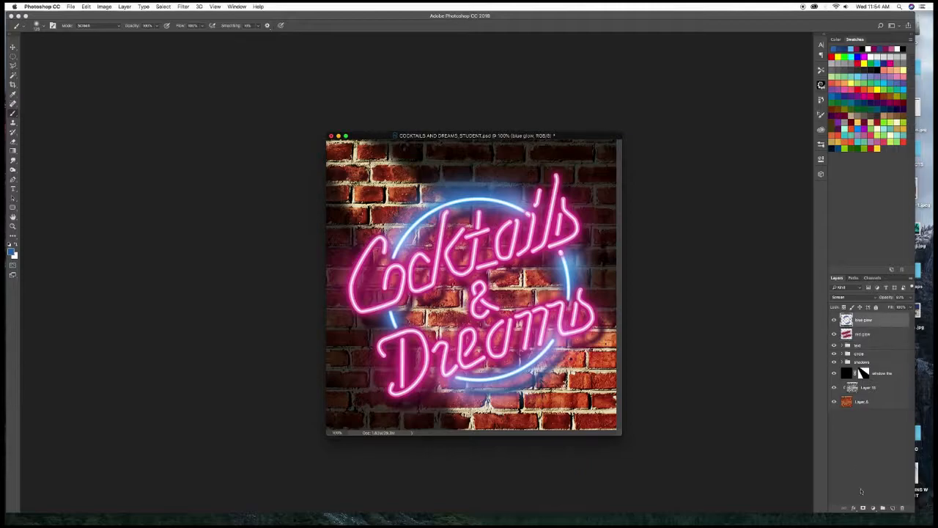
# Add a new layer above blue glow and choose the large sampled flare brush for painting
pyautogui.click(893, 508)
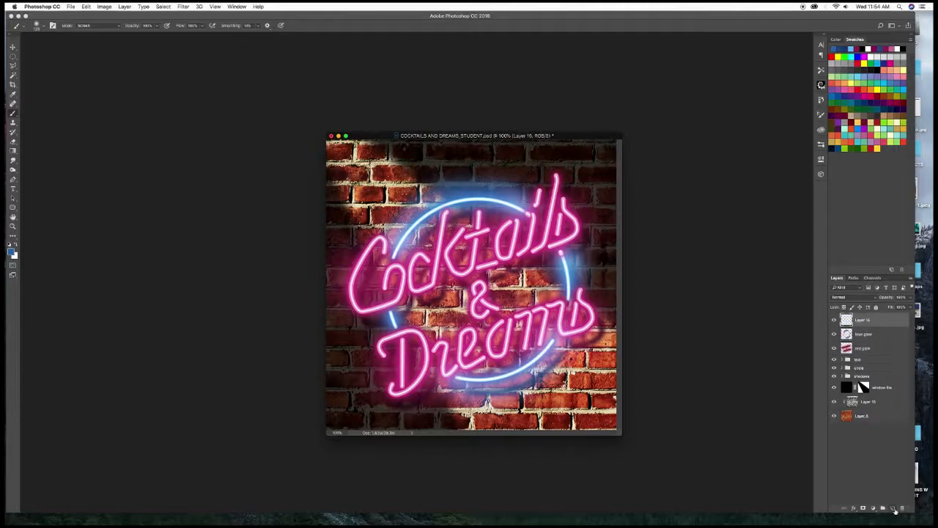
pyautogui.press('b')
pyautogui.click(38, 26)
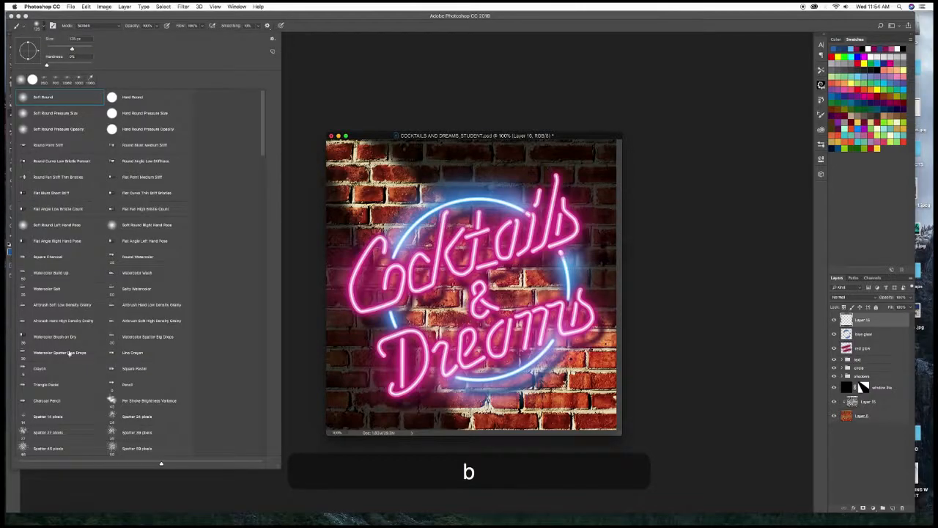
pyautogui.scroll(-10, 75, 350)
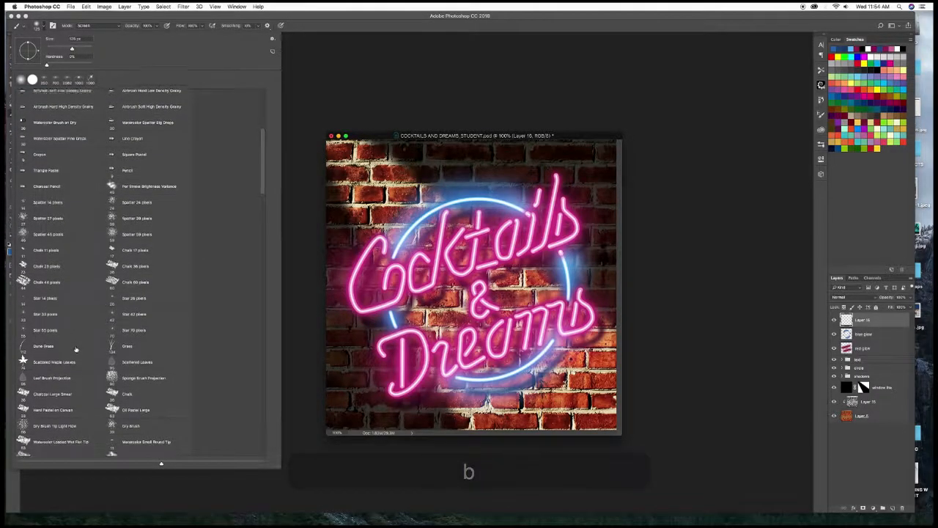
pyautogui.scroll(-4, 76, 350)
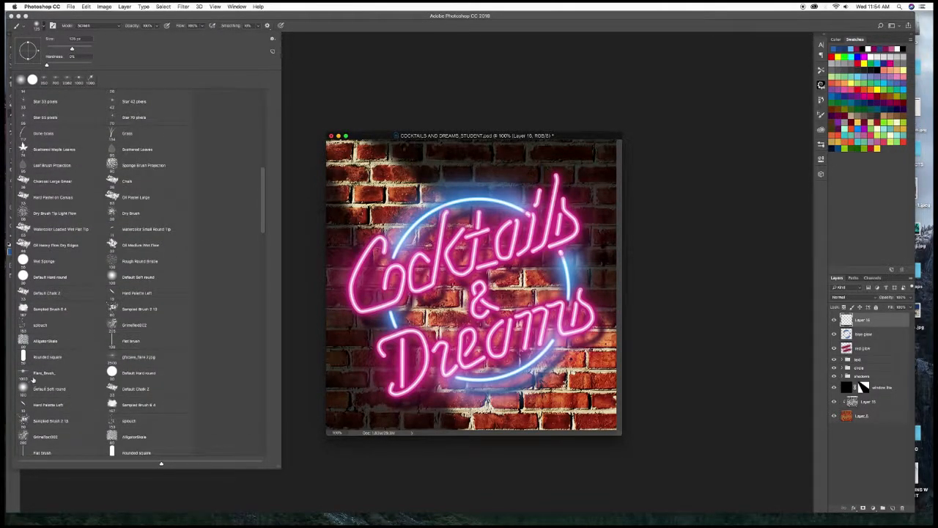
pyautogui.click(131, 358)
# Switch the foreground colour to white and try stamping the flare on the circle's upper arc
pyautogui.click(479, 199)
pyautogui.press('super+z')
pyautogui.press('x')
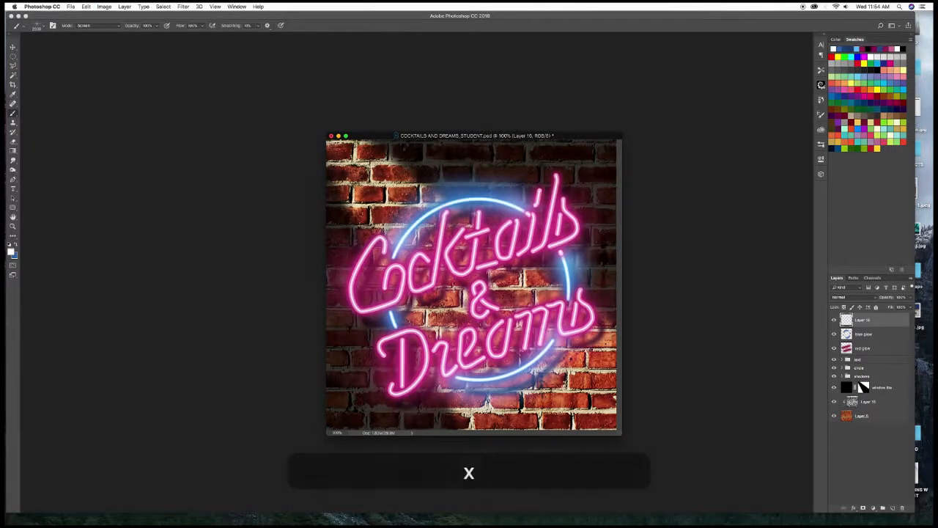
pyautogui.click(477, 197)
pyautogui.press('super+z')
pyautogui.click(46, 27)
pyautogui.scroll(-10, 90, 400)
pyautogui.scroll(-5, 91, 399)
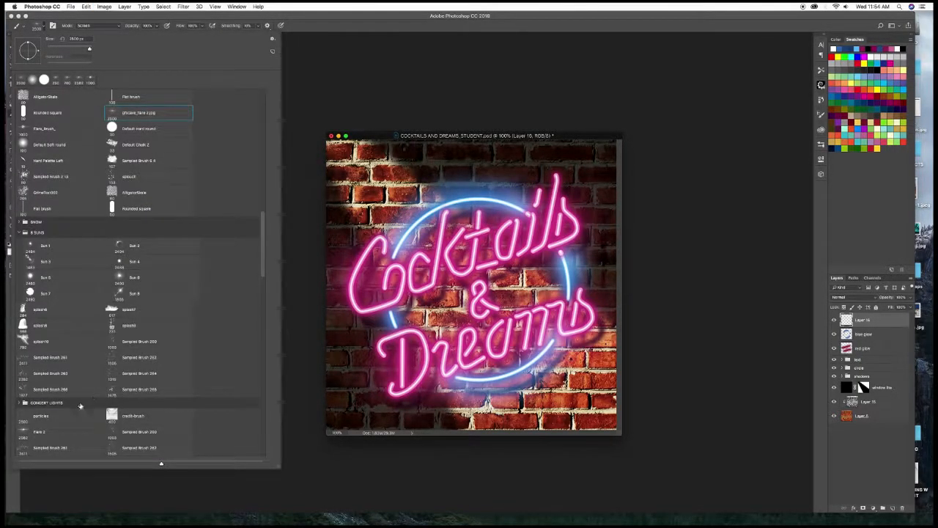
pyautogui.click(482, 200)
pyautogui.press('super+z')
# Shrink the flare brush substantially and stamp one small white flare on the blue circle's upper arc
pyautogui.press('[')
pyautogui.press('[')
pyautogui.press('[')
pyautogui.press('[')
pyautogui.press('[')
pyautogui.press('[')
pyautogui.press('[')
pyautogui.press('[')
pyautogui.press('[')
pyautogui.press('[')
pyautogui.press('[')
pyautogui.press('[')
pyautogui.press('[')
pyautogui.press('[')
pyautogui.press('[')
pyautogui.press('[')
pyautogui.press('[')
pyautogui.press('[')
pyautogui.press('[')
pyautogui.press('[')
pyautogui.press('[')
pyautogui.press('[')
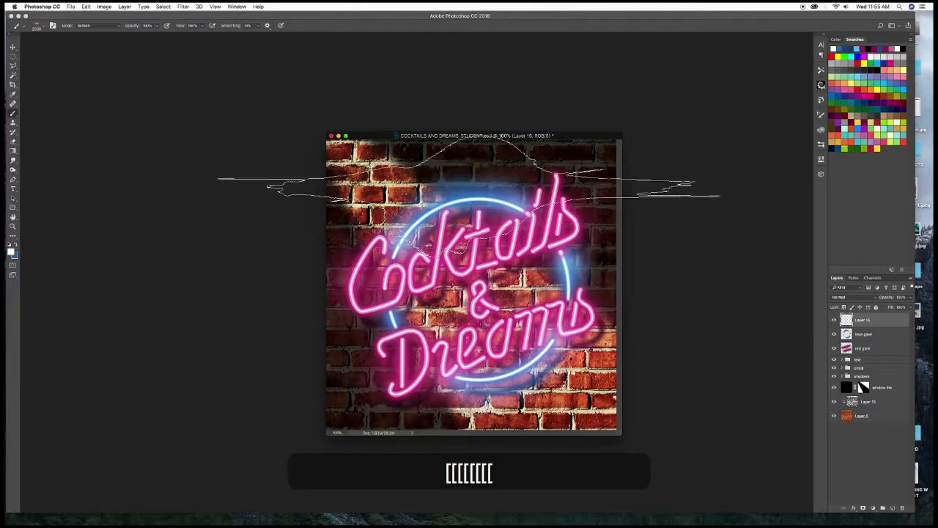
pyautogui.press('[')
pyautogui.press('[')
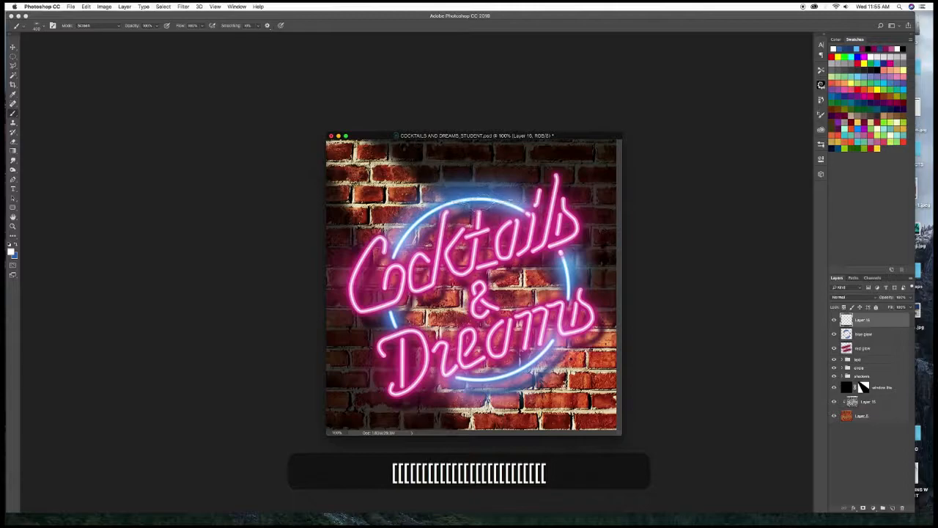
pyautogui.click(480, 198)
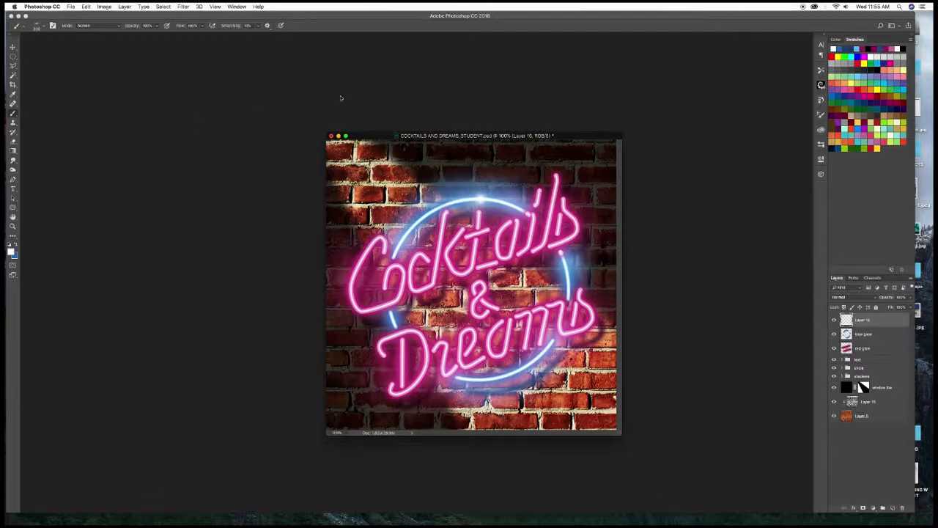
pyautogui.moveTo(511, 135); pyautogui.dragTo(440, 107)
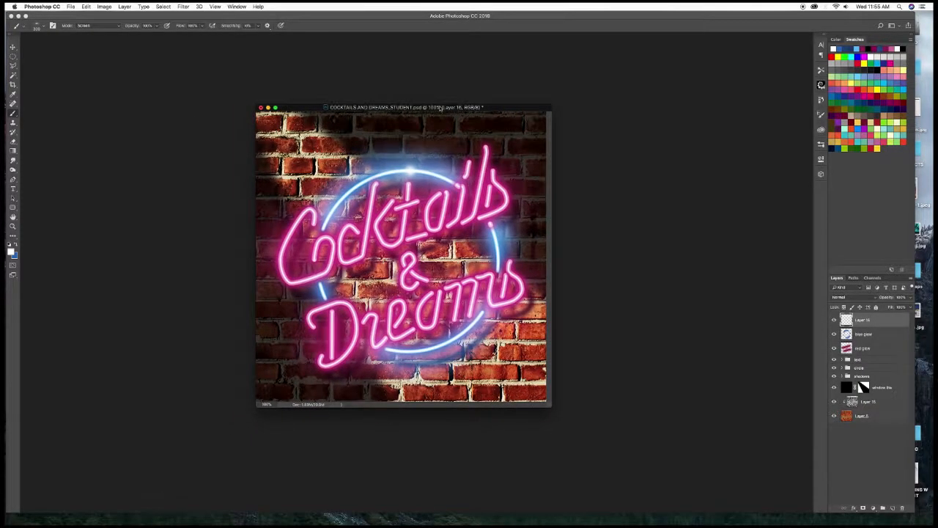